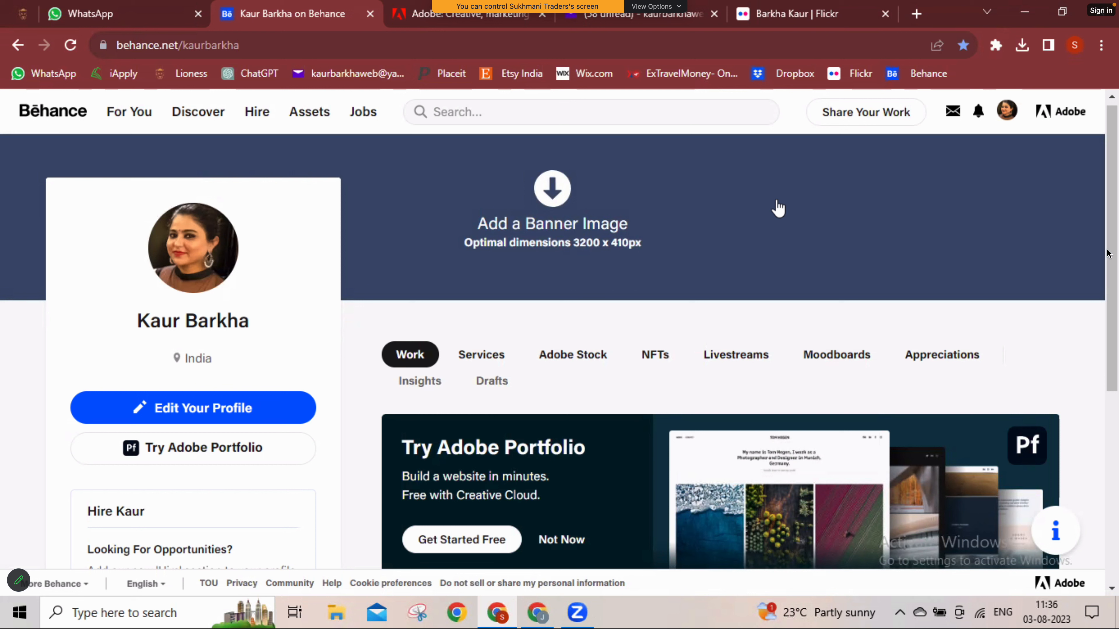
Look over the whole profile page and open the For You feed
drag(1116, 305, 1109, 545)
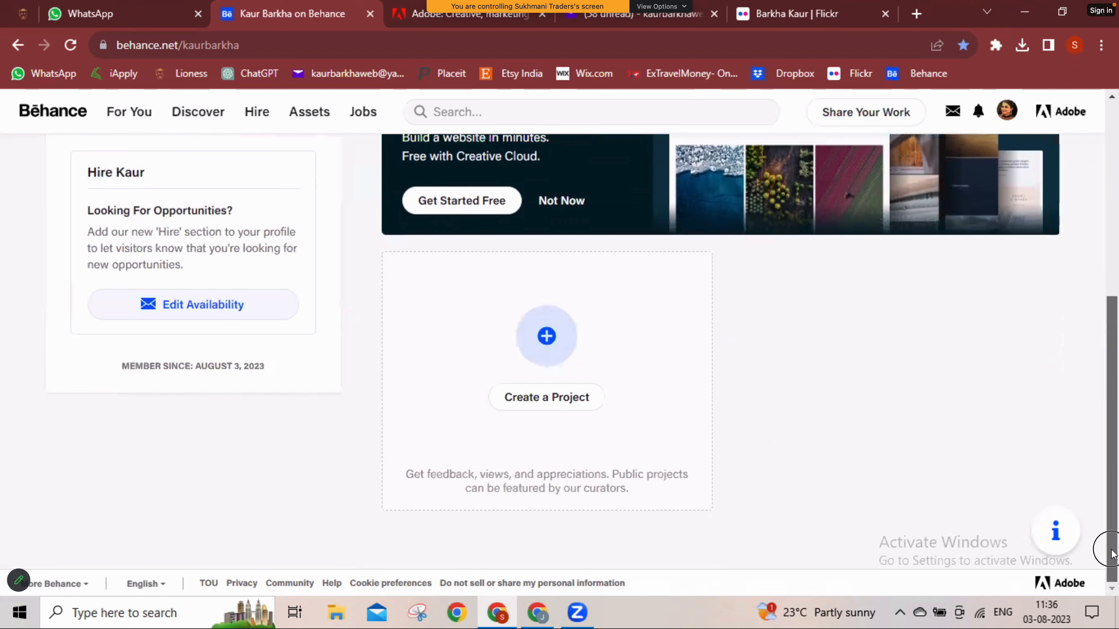
drag(1102, 79, 1105, 116)
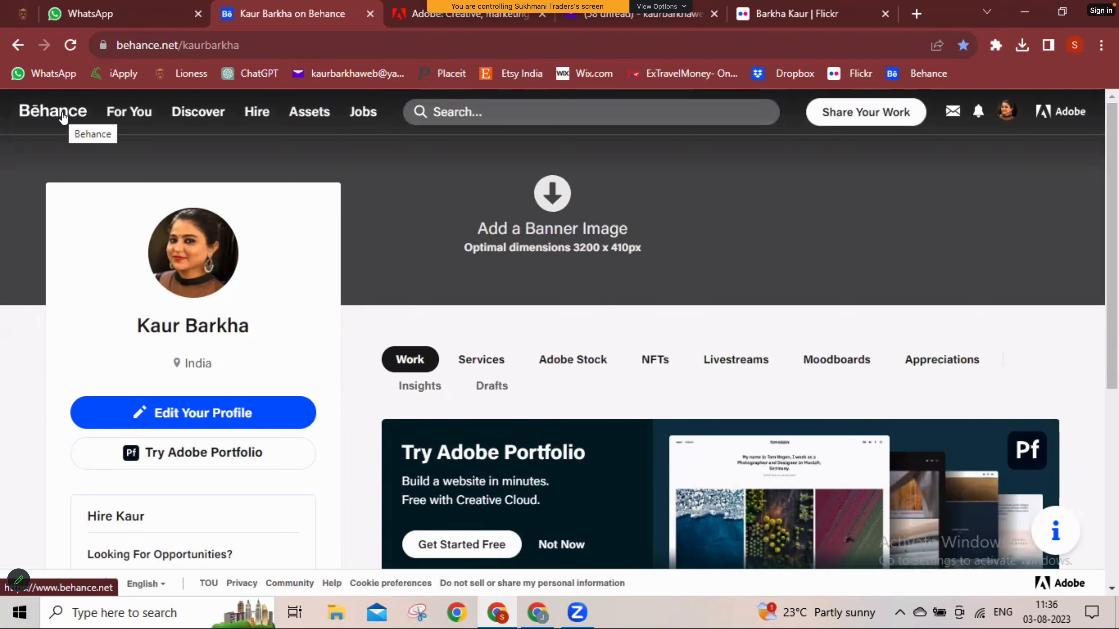
click(129, 123)
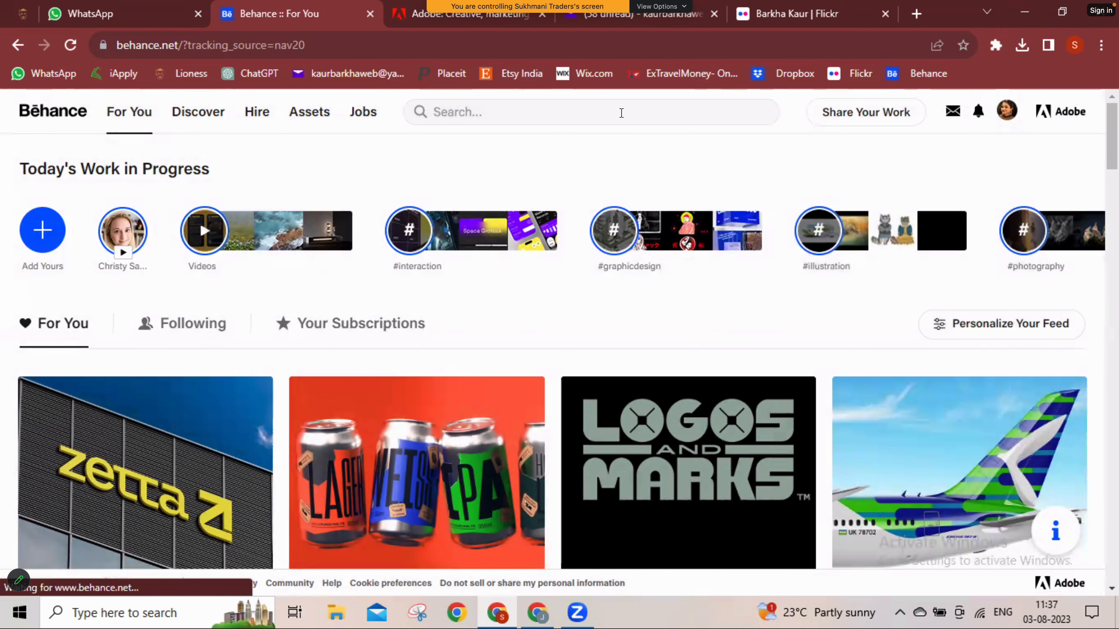
View the suggested searches and the options for sharing work, including Project
click(622, 110)
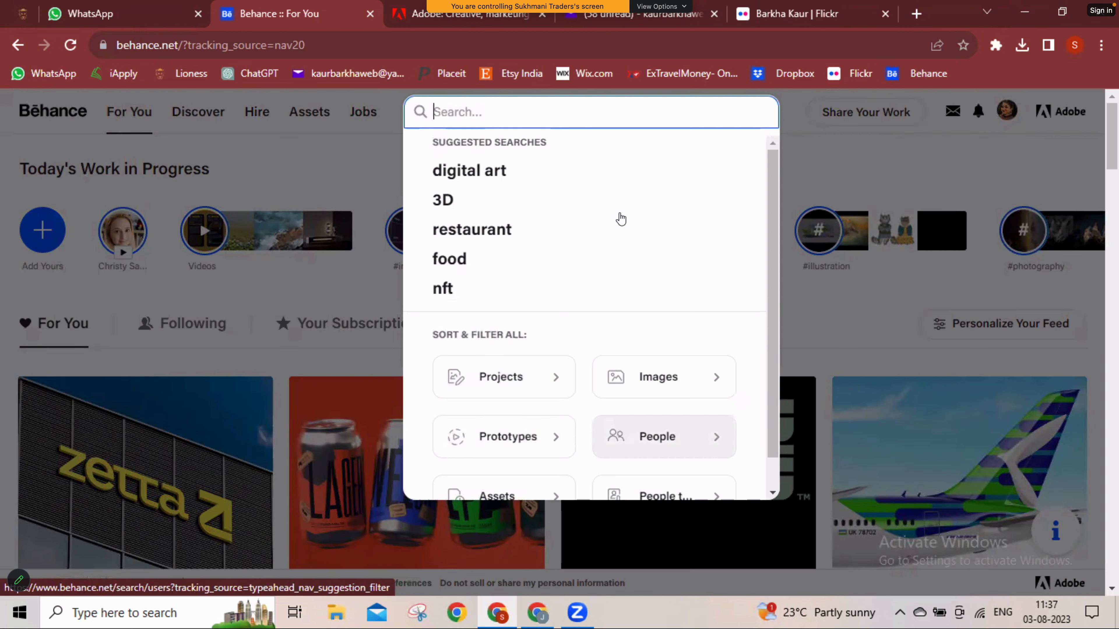
click(848, 130)
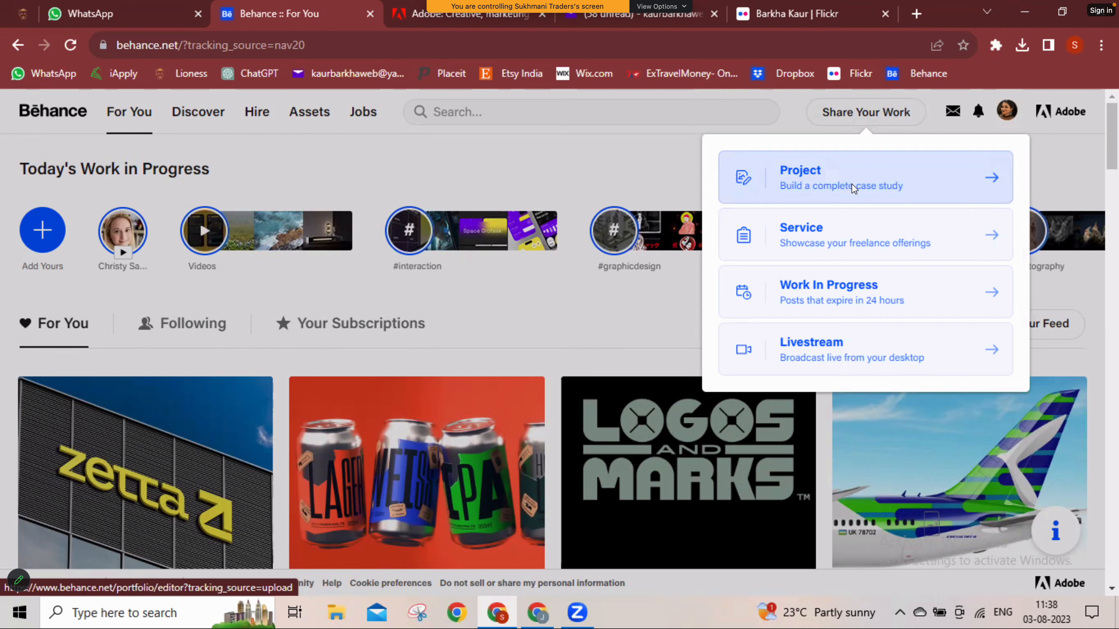
click(802, 189)
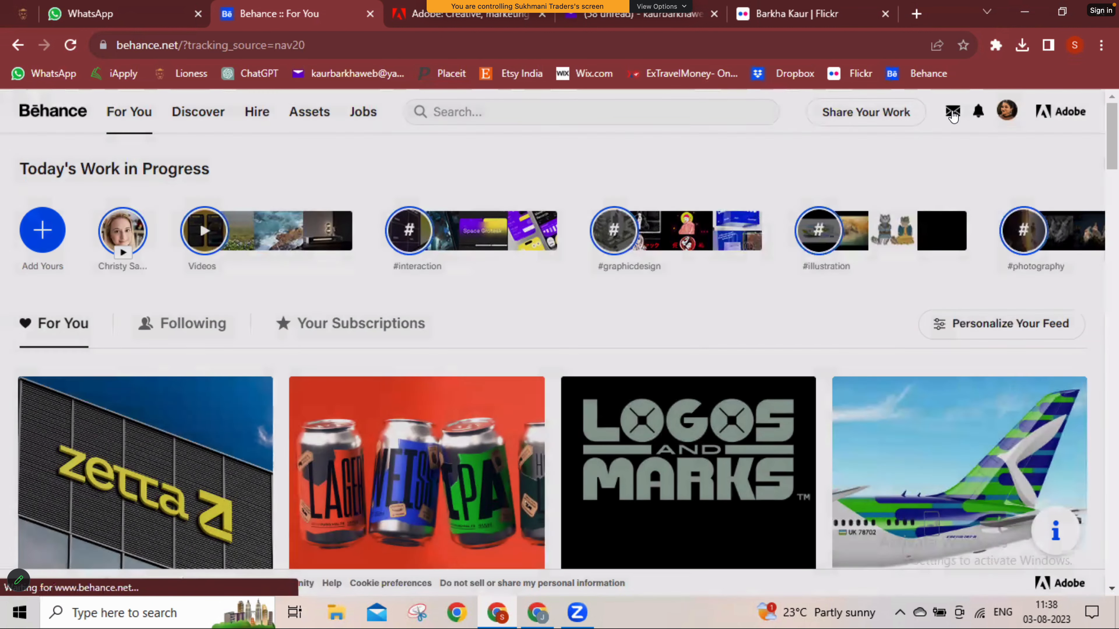
Check the account's messages and notifications
click(952, 115)
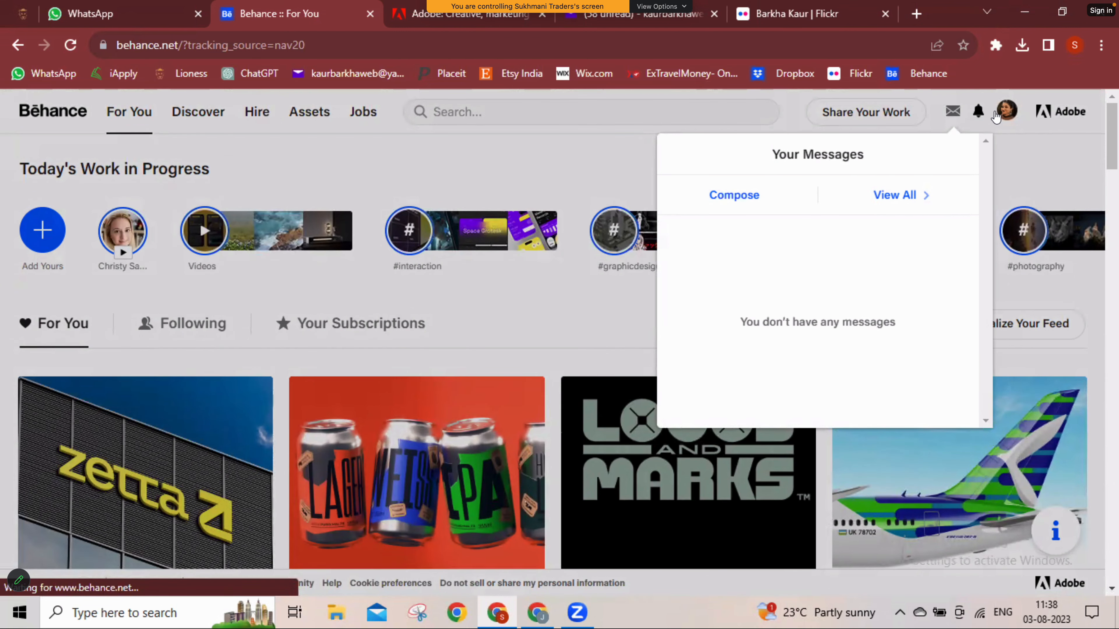
click(978, 118)
click(977, 115)
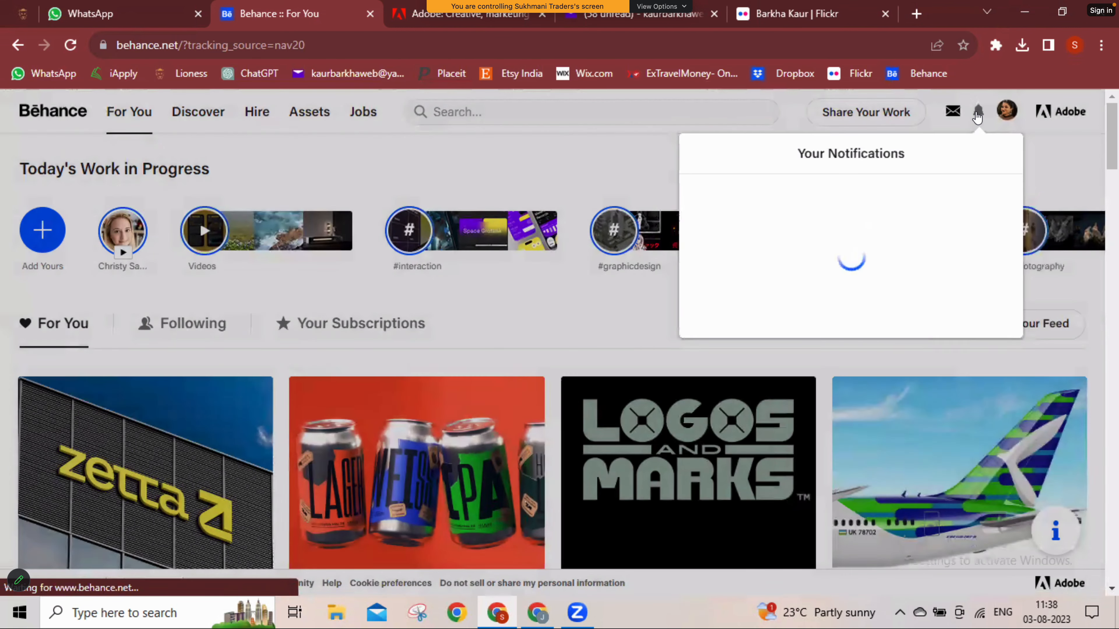
Return to the account's own Behance profile and open it for editing
click(1007, 113)
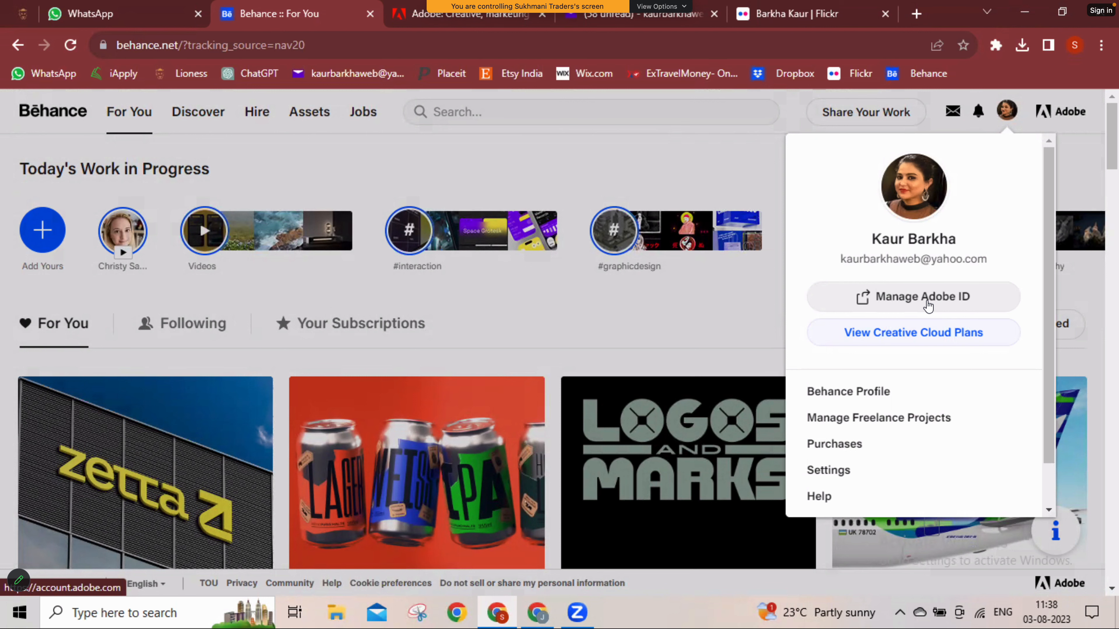
click(856, 392)
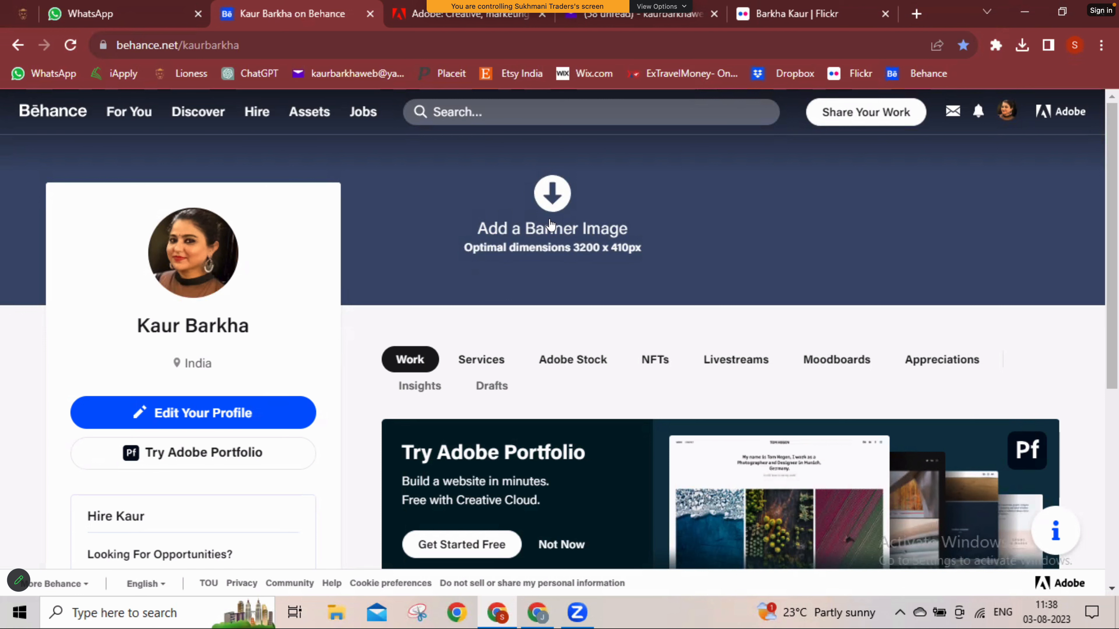
scroll(550, 225, down, 1)
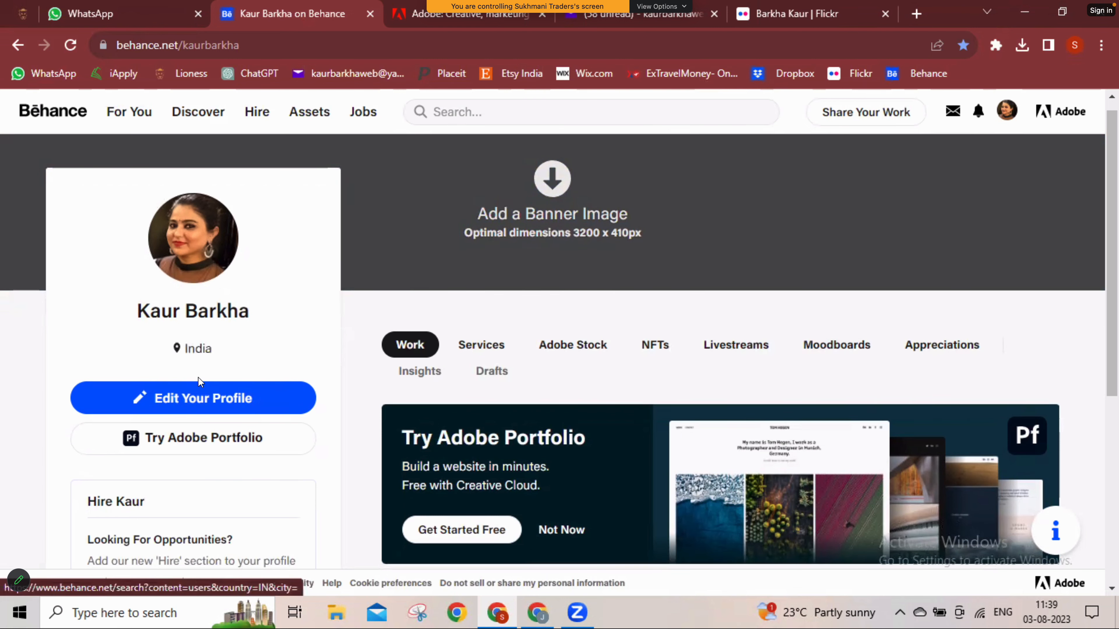
click(188, 399)
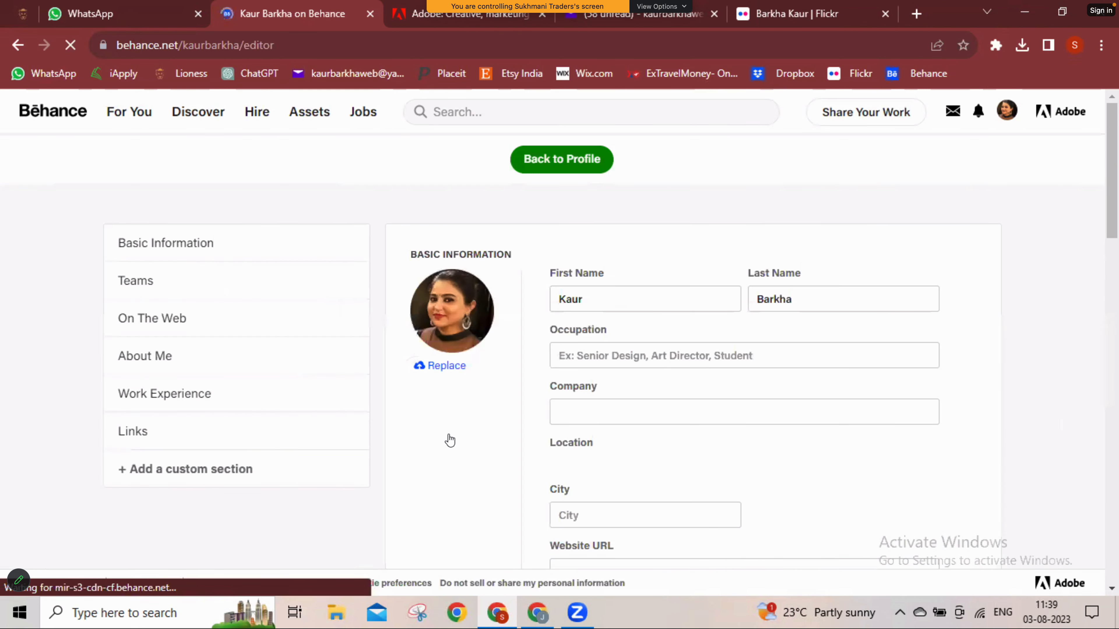
Enter "website design & graphic design services" as the occupation in the basic information
click(581, 364)
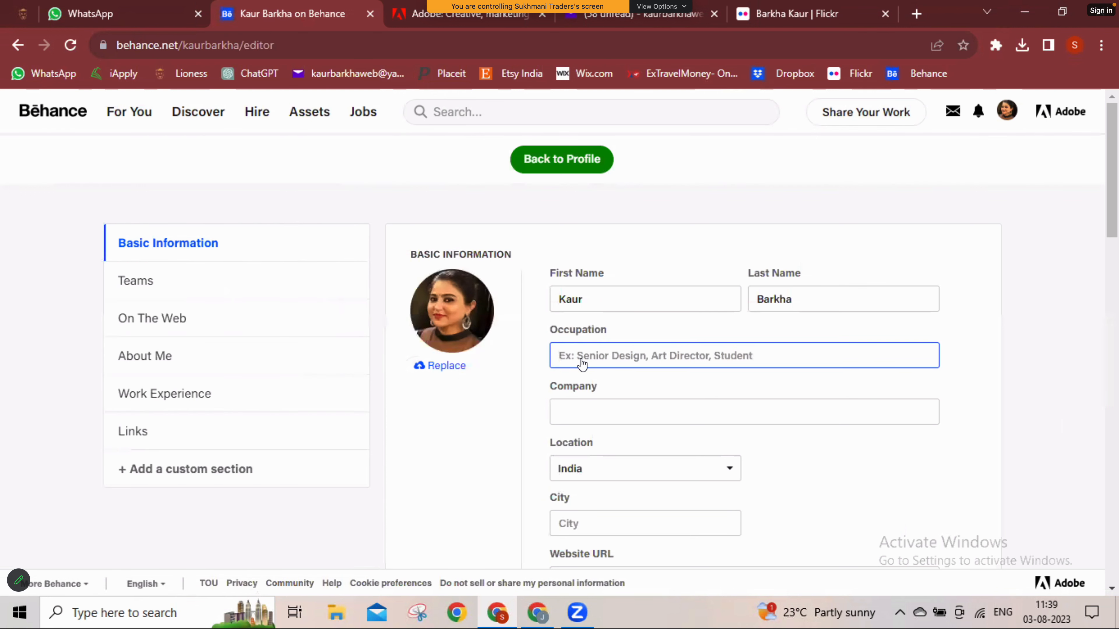
text(web)
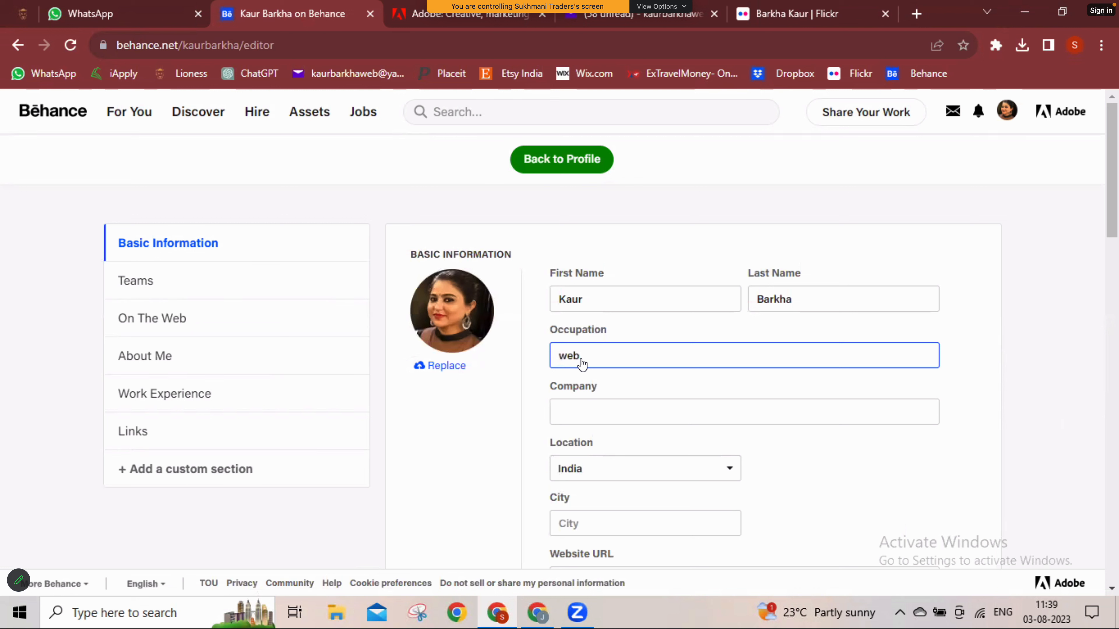
text(site design & graphic desig)
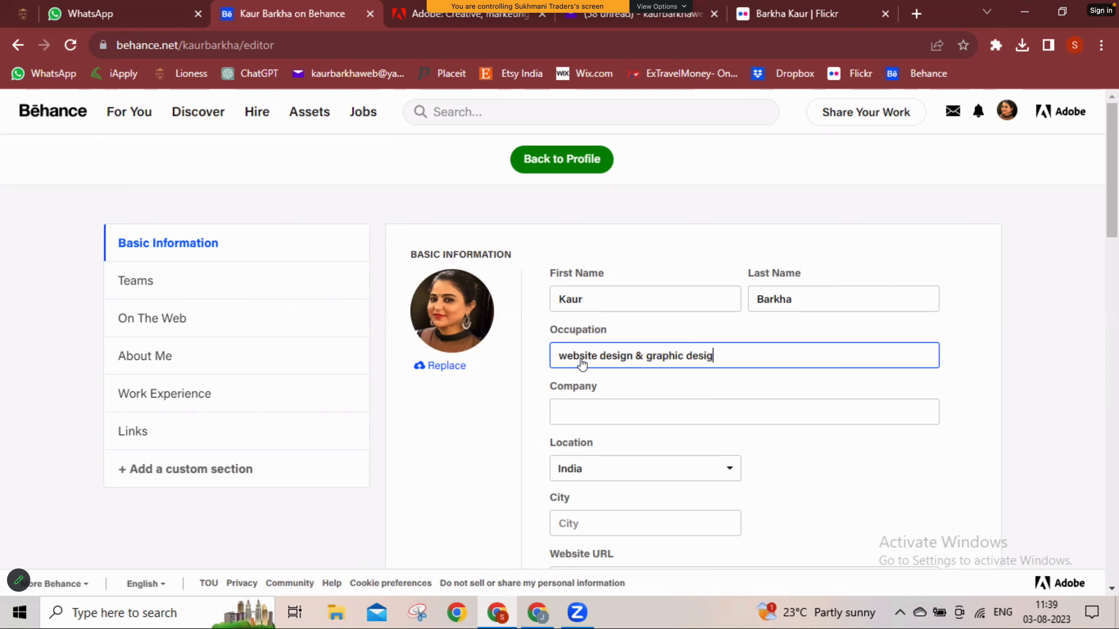
text(n services)
Fill in the company name in the basic information
click(575, 411)
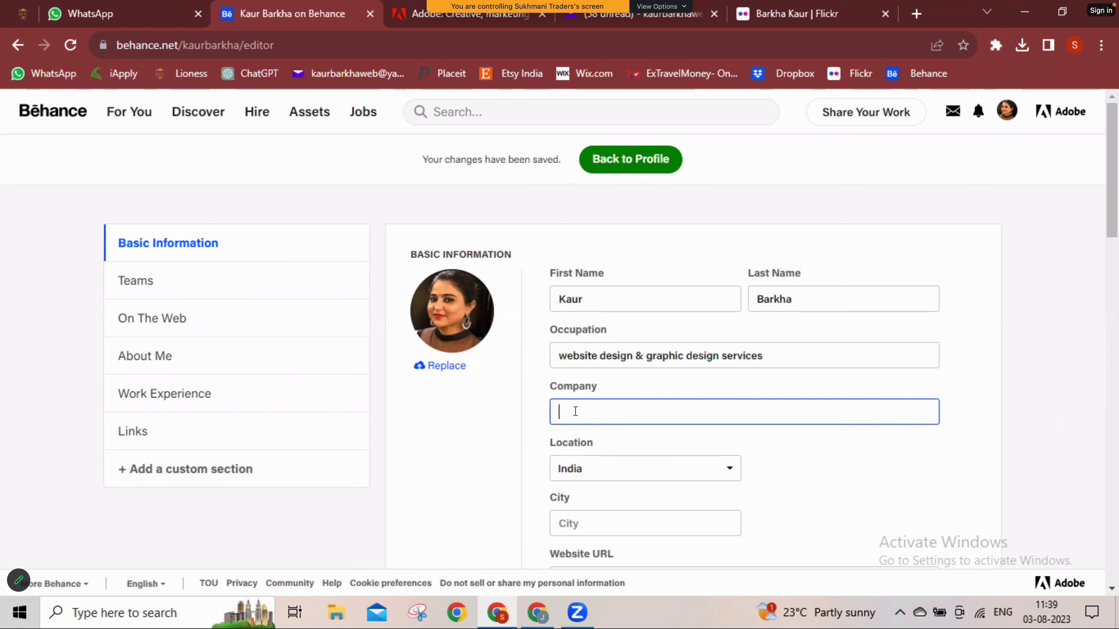
text(kaurba)
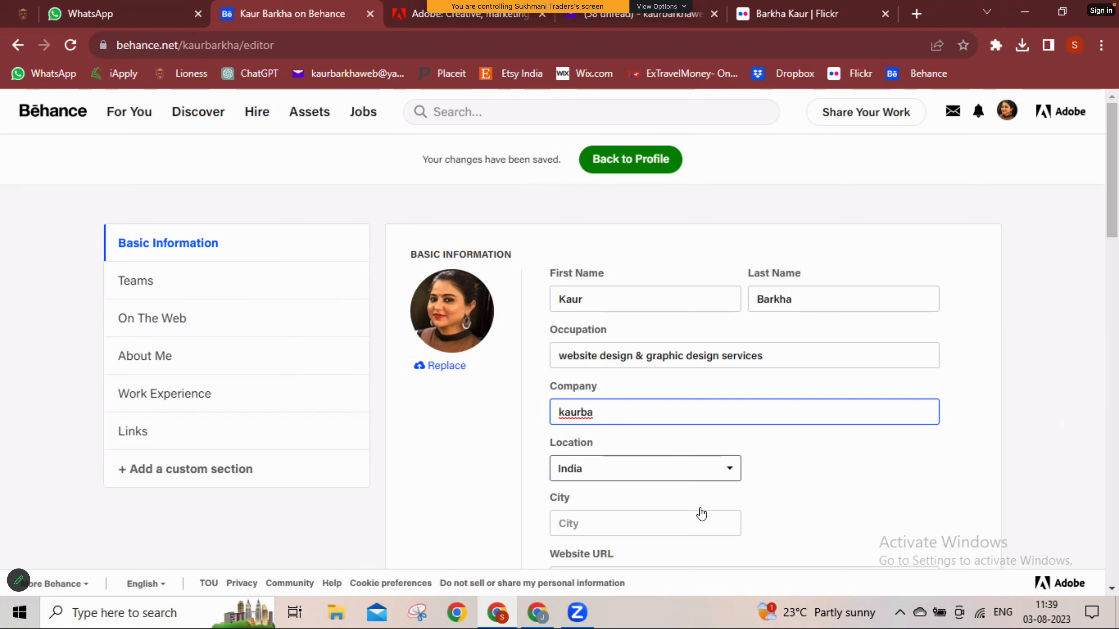
Examine the City and Website URL fields in the basic information without filling them in
click(614, 485)
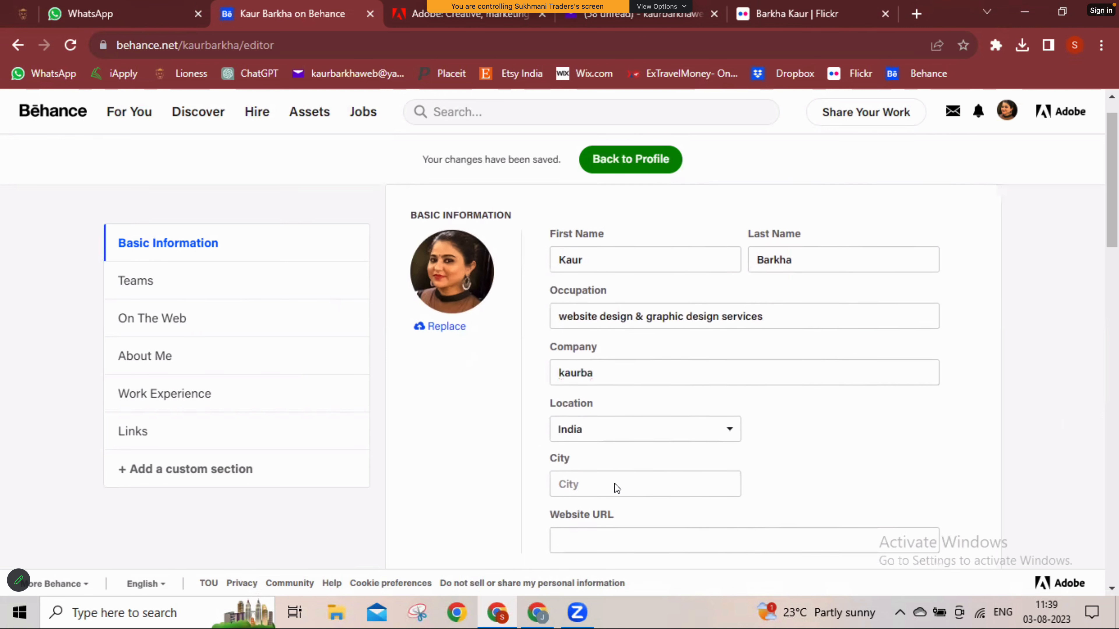
click(586, 430)
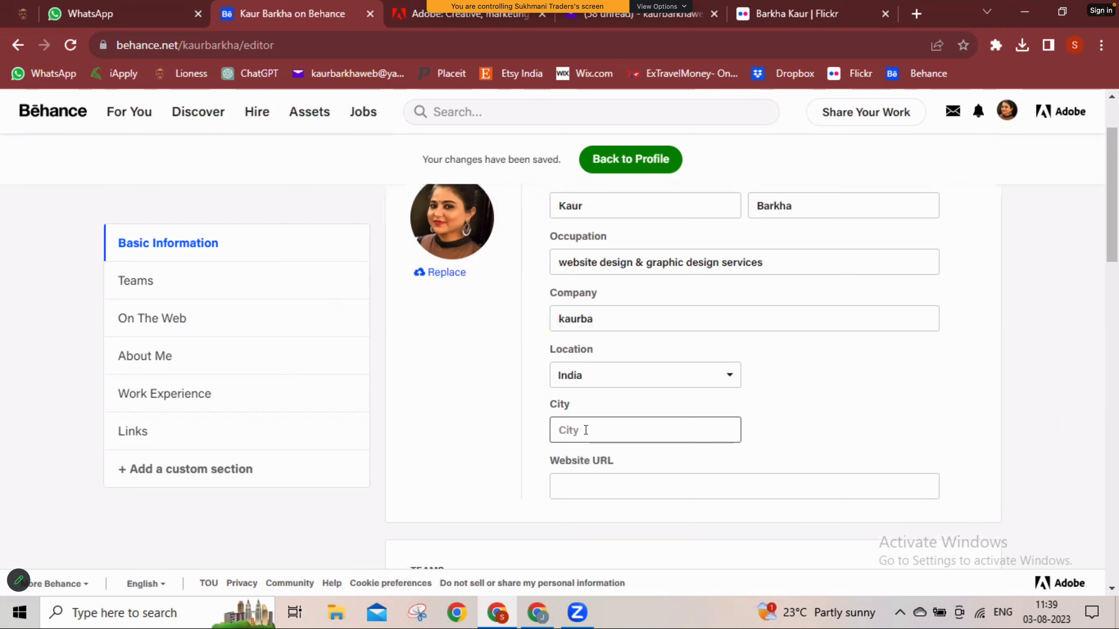
click(574, 491)
click(574, 491)
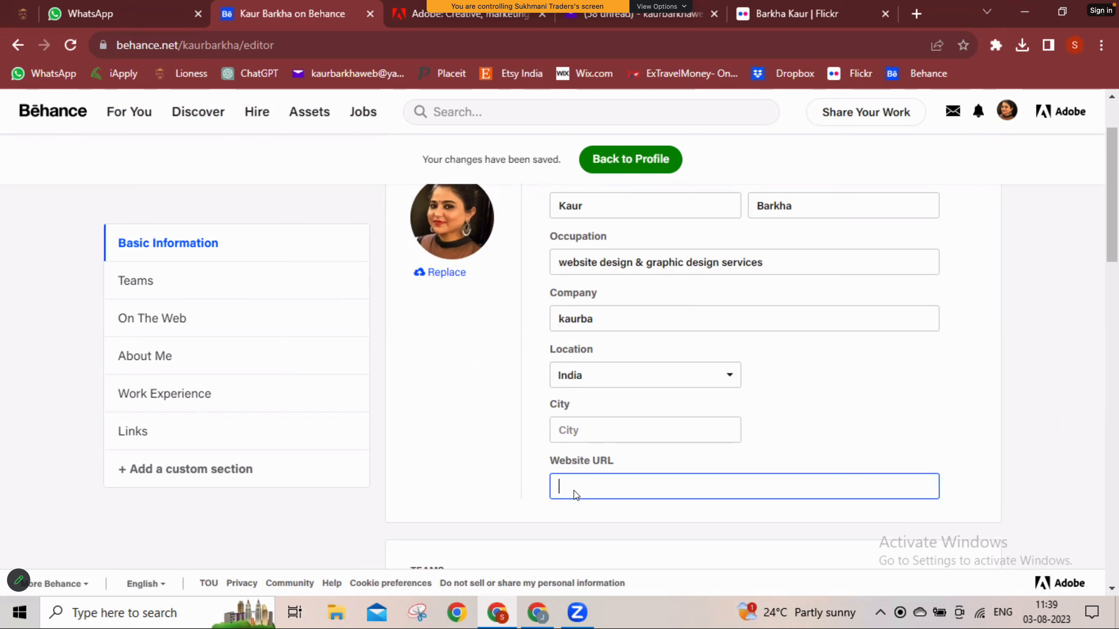
Examine the team name field and the social accounts that can be linked under On The Web
scroll(630, 388, down, 1)
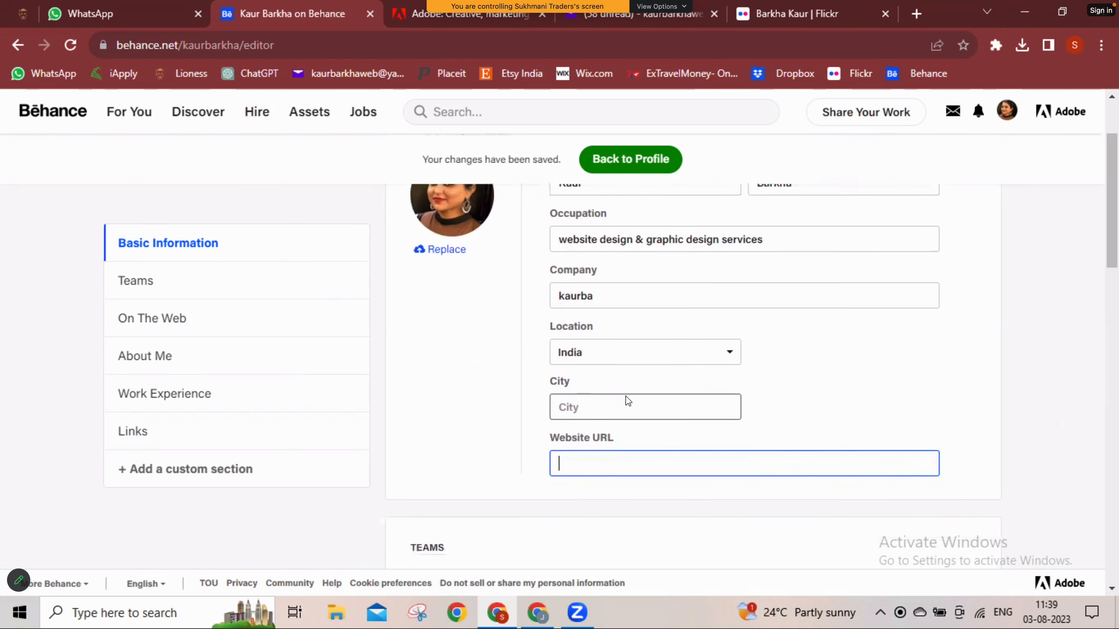
scroll(620, 395, down, 3)
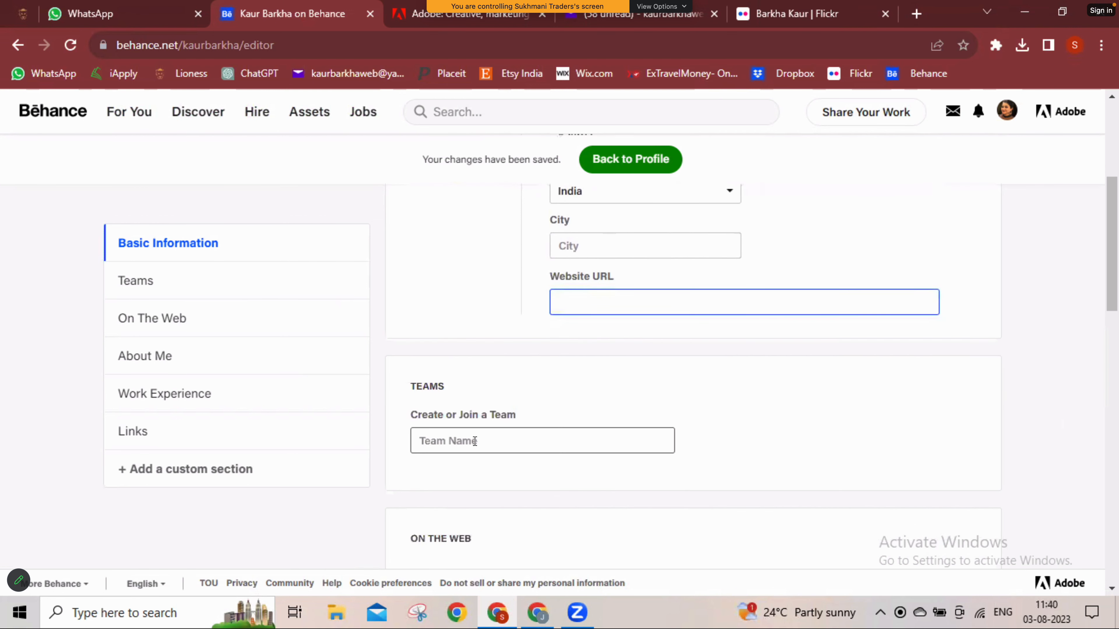
click(475, 438)
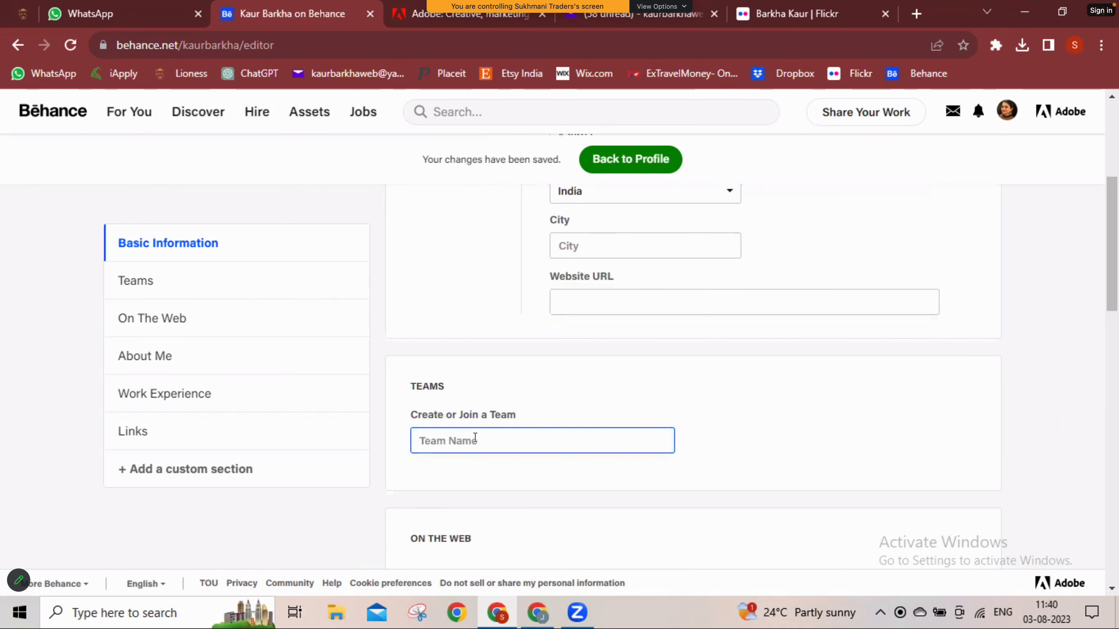
scroll(475, 437, down, 5)
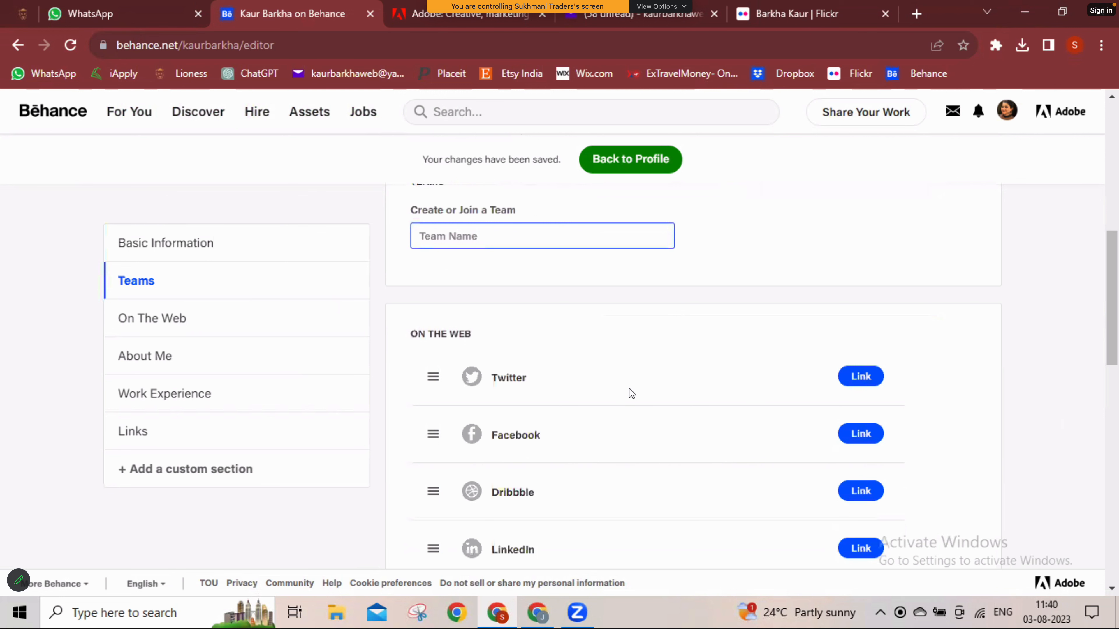
scroll(769, 402, down, 2)
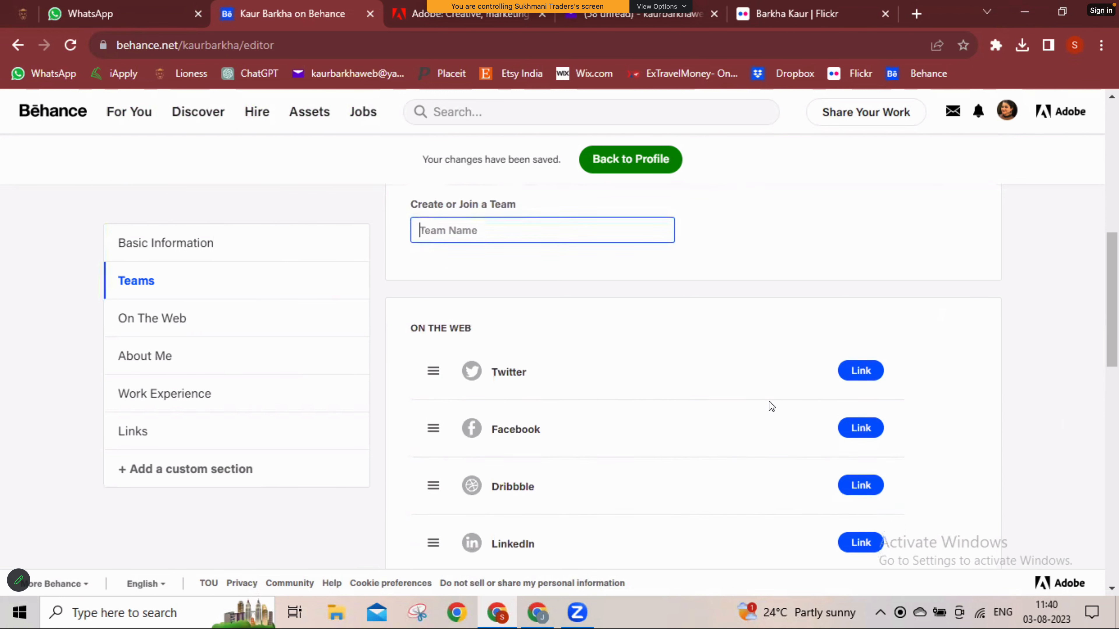
scroll(769, 401, down, 1)
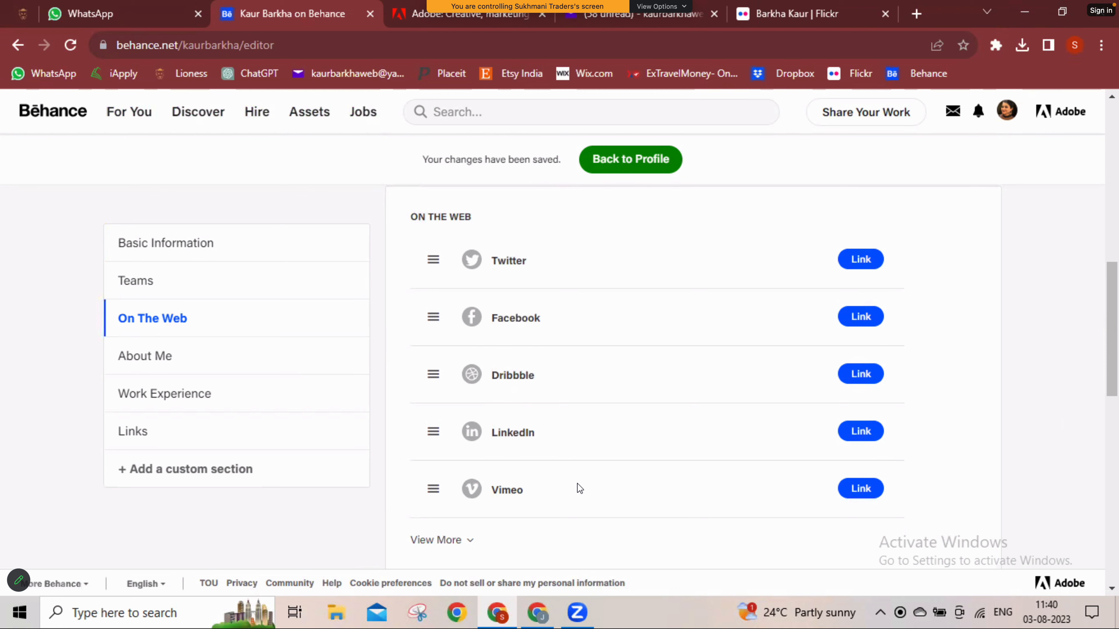
scroll(475, 541, down, 4)
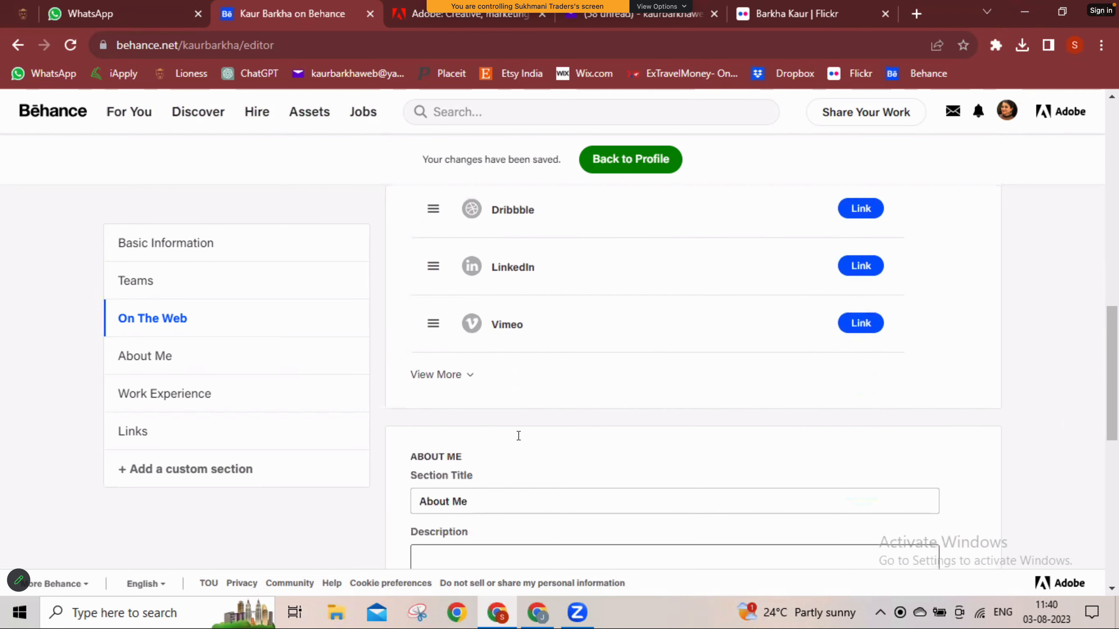
scroll(517, 436, down, 2)
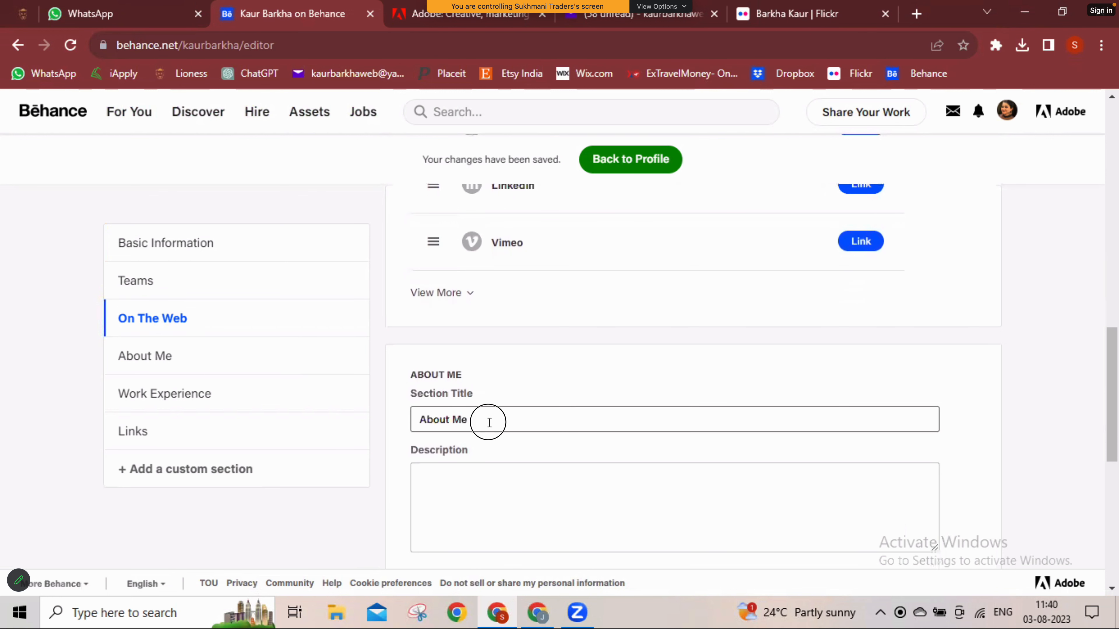
Examine the About Me title and description, the Work Experience section, and the link title and URL fields
triple_click(474, 421)
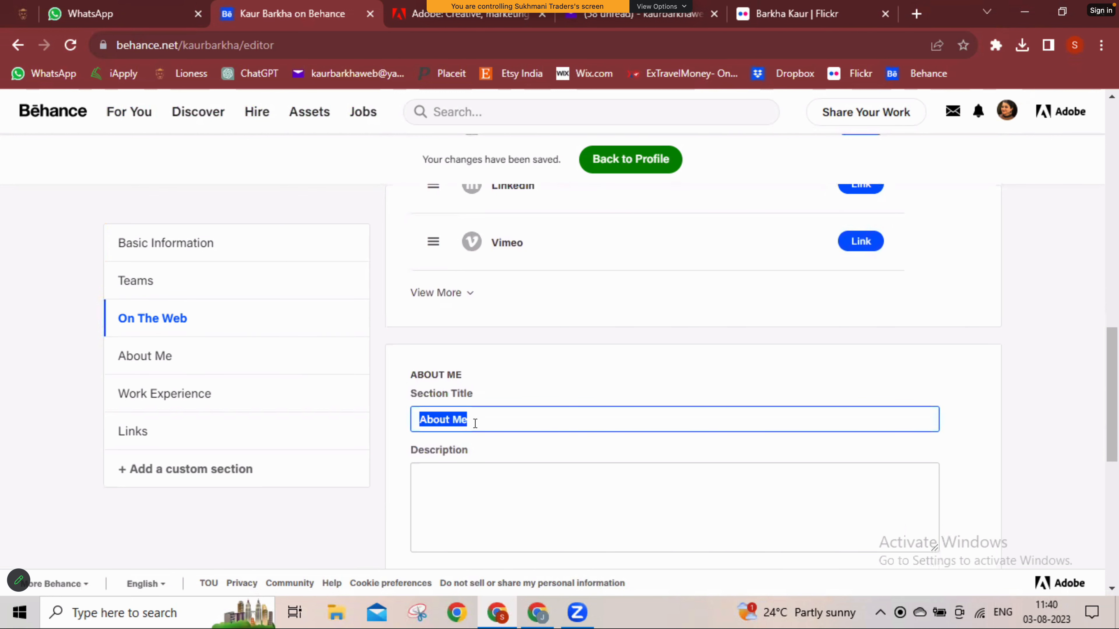
scroll(465, 480, down, 2)
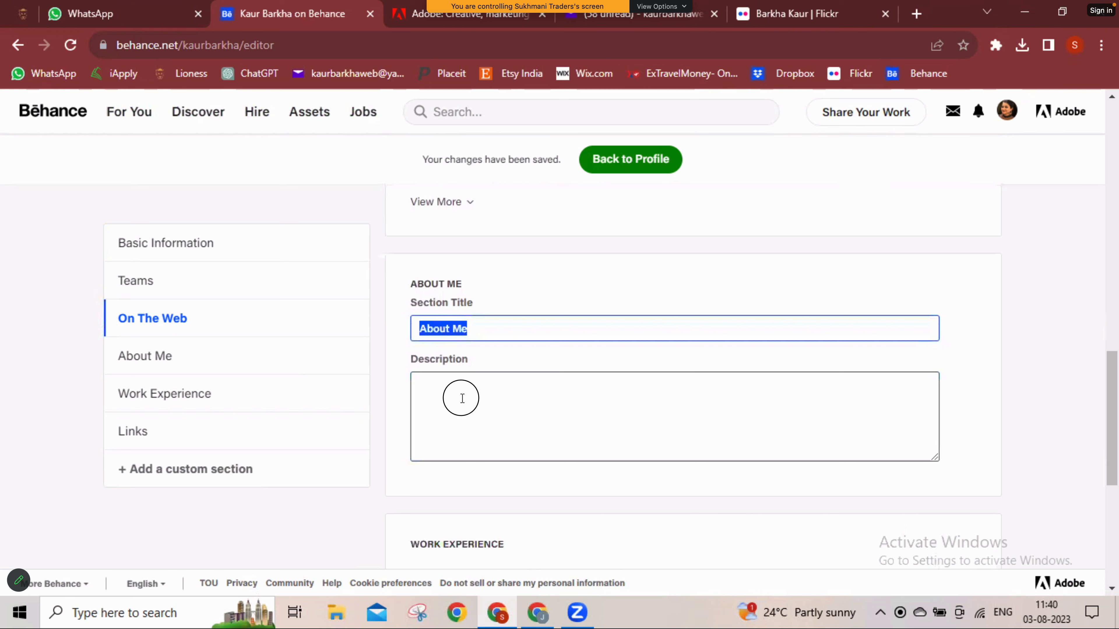
click(462, 398)
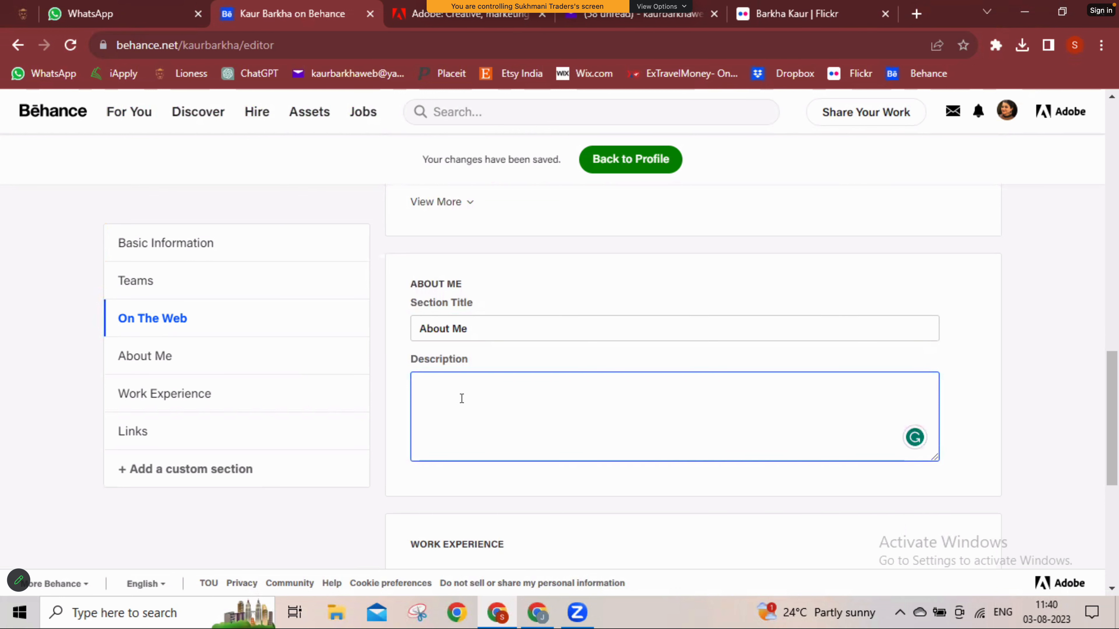
scroll(462, 399, down, 5)
scroll(462, 400, down, 1)
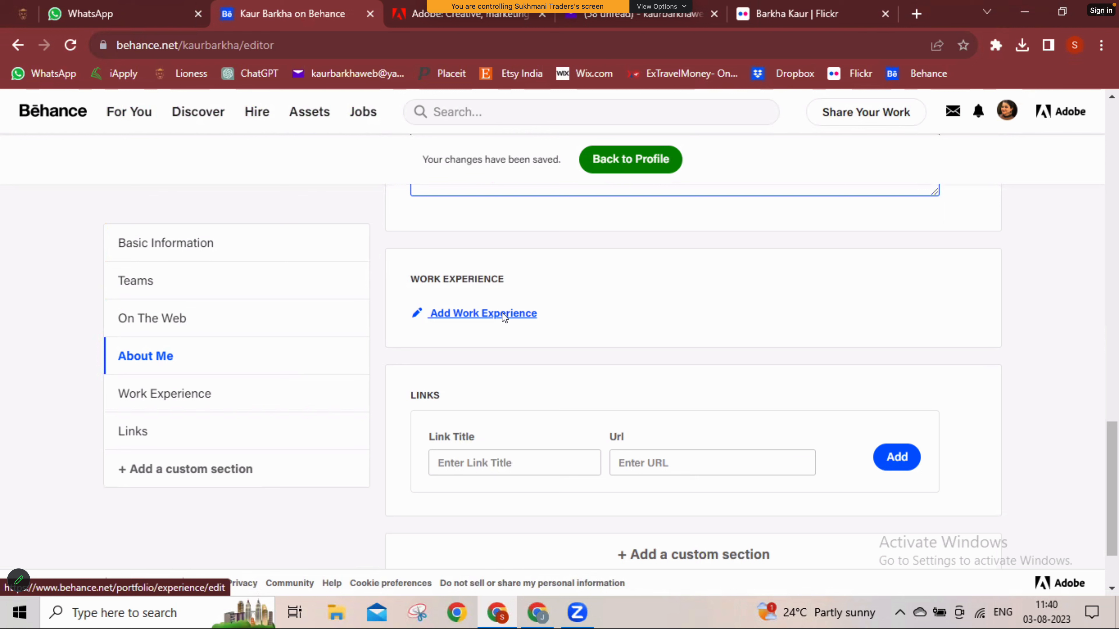
click(479, 465)
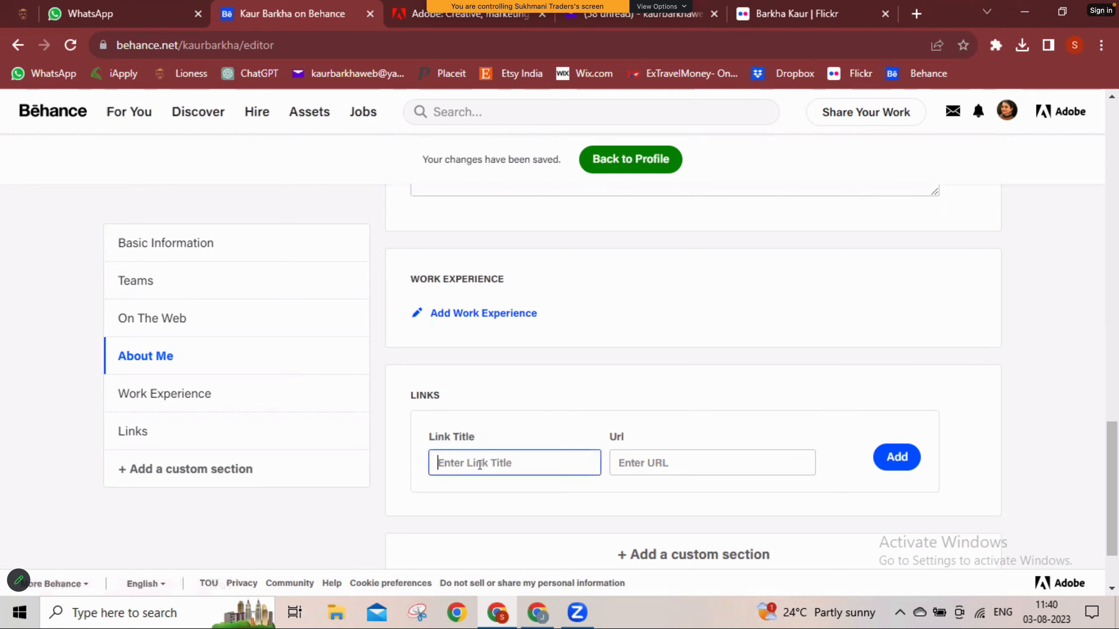
scroll(479, 465, down, 2)
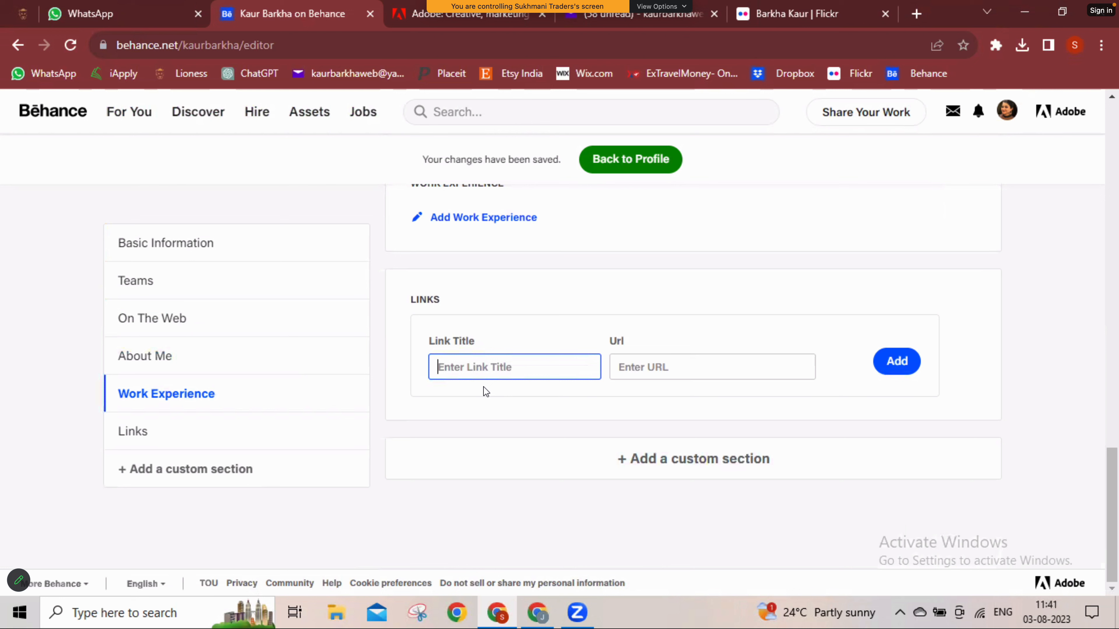
click(660, 363)
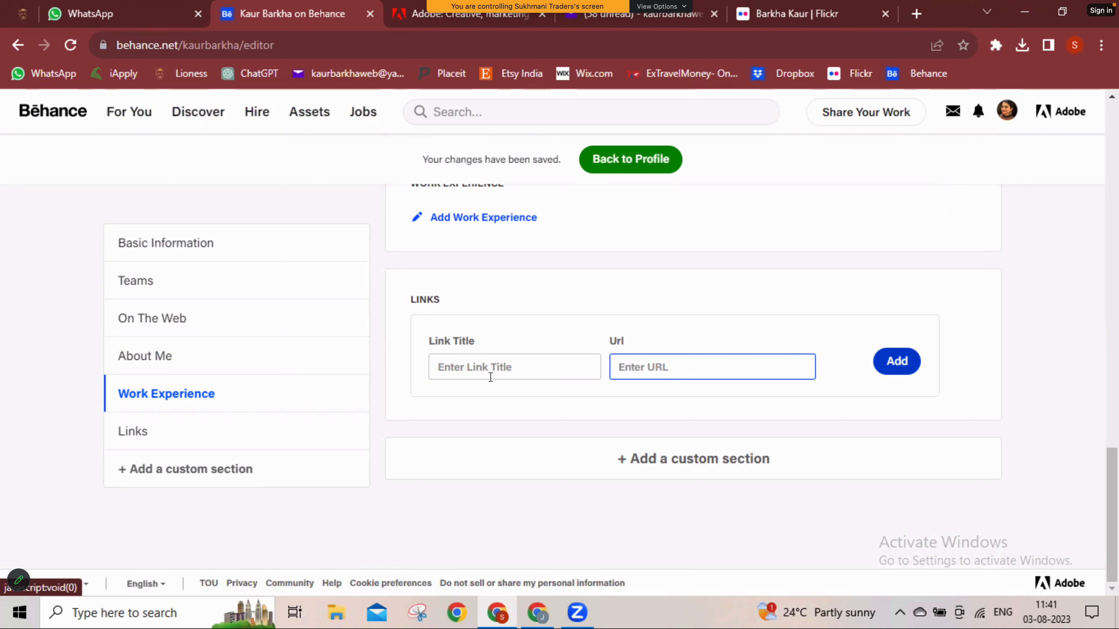
Examine the title and URL fields for adding a link in the Links section
click(483, 370)
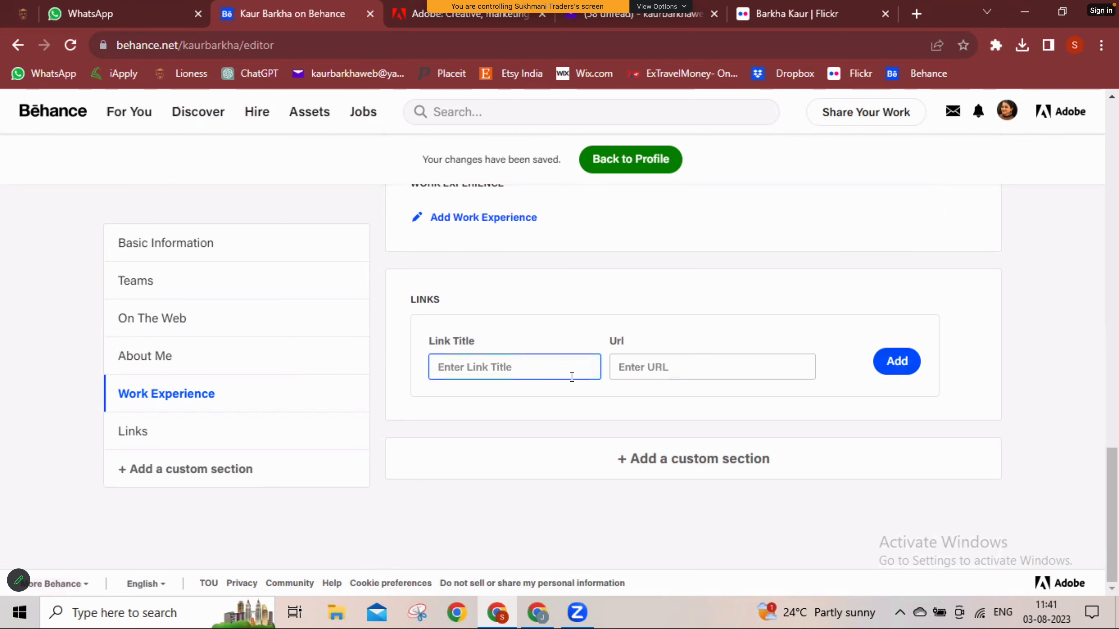
click(670, 368)
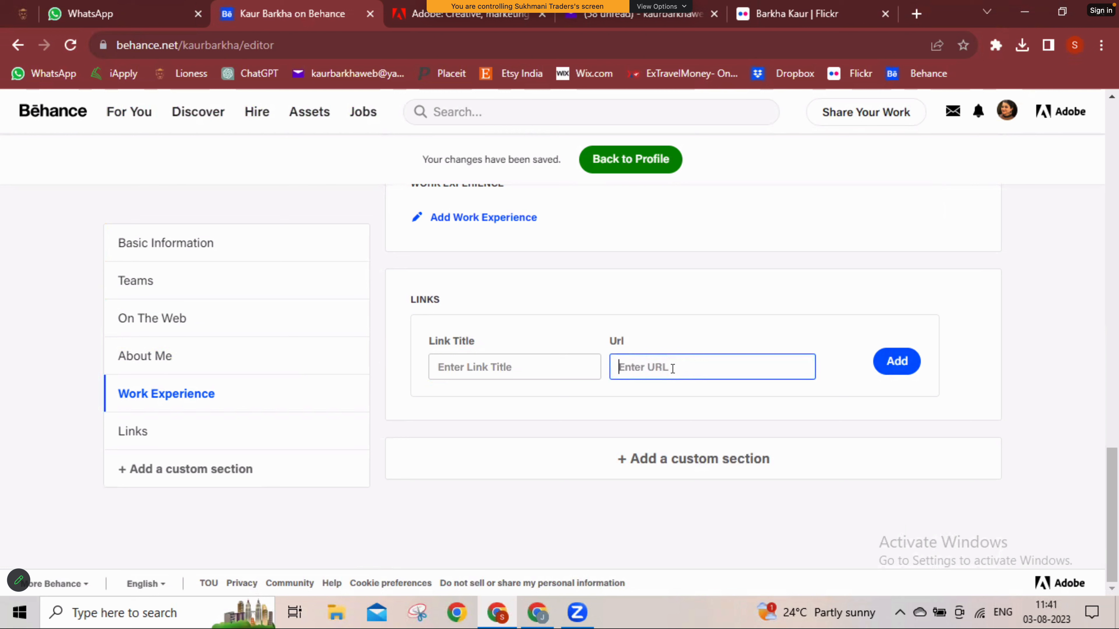
click(453, 368)
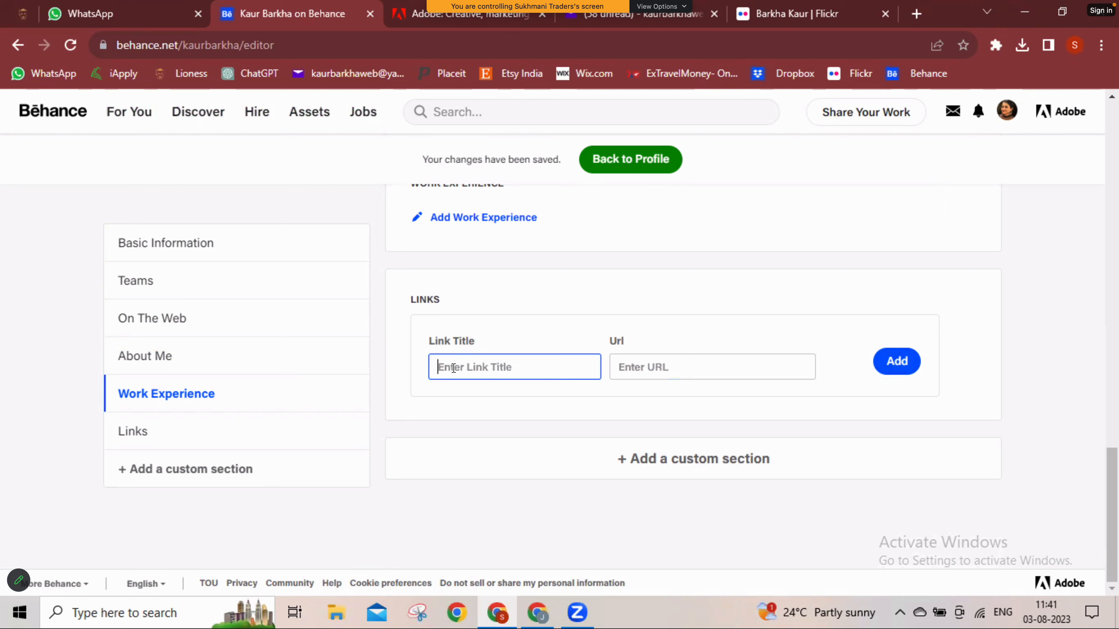
click(739, 373)
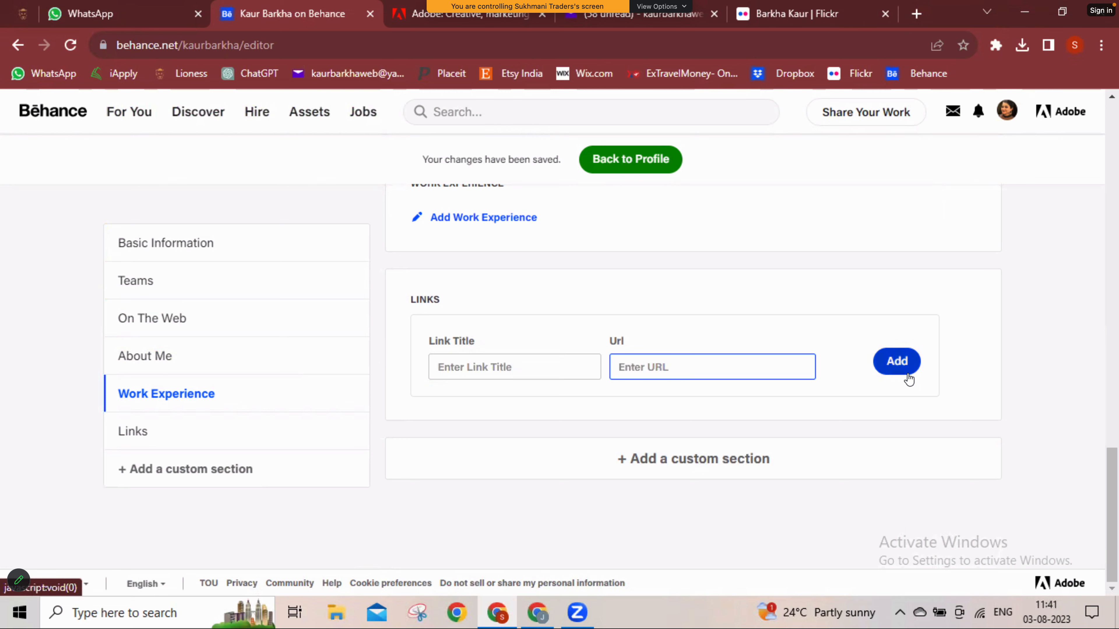
Add a custom section to the profile, leaving its section title and description empty
click(680, 462)
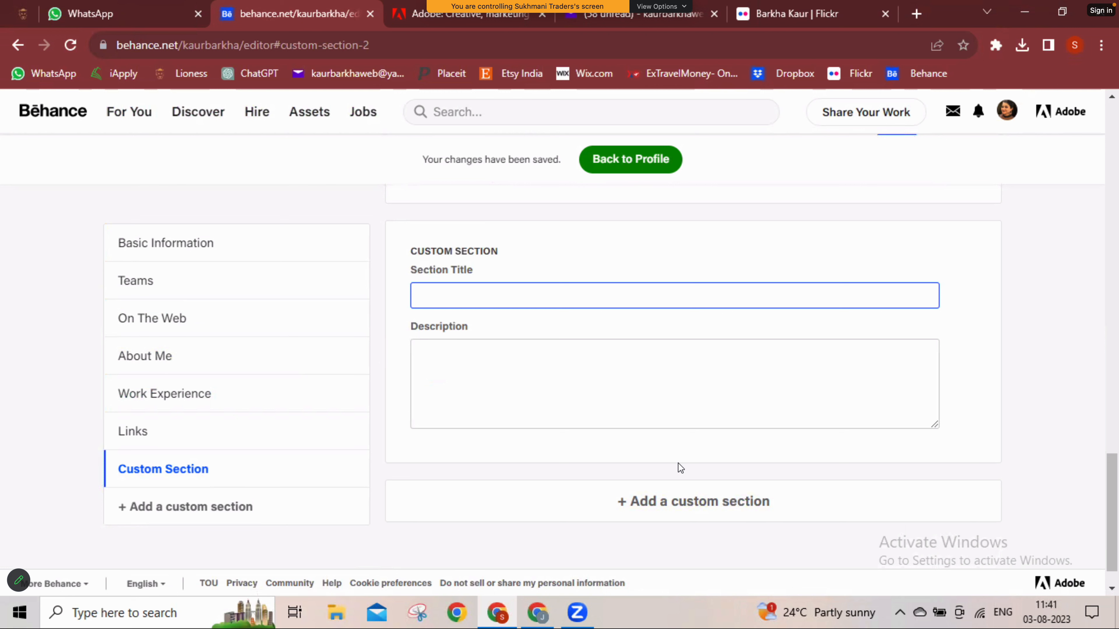
click(633, 384)
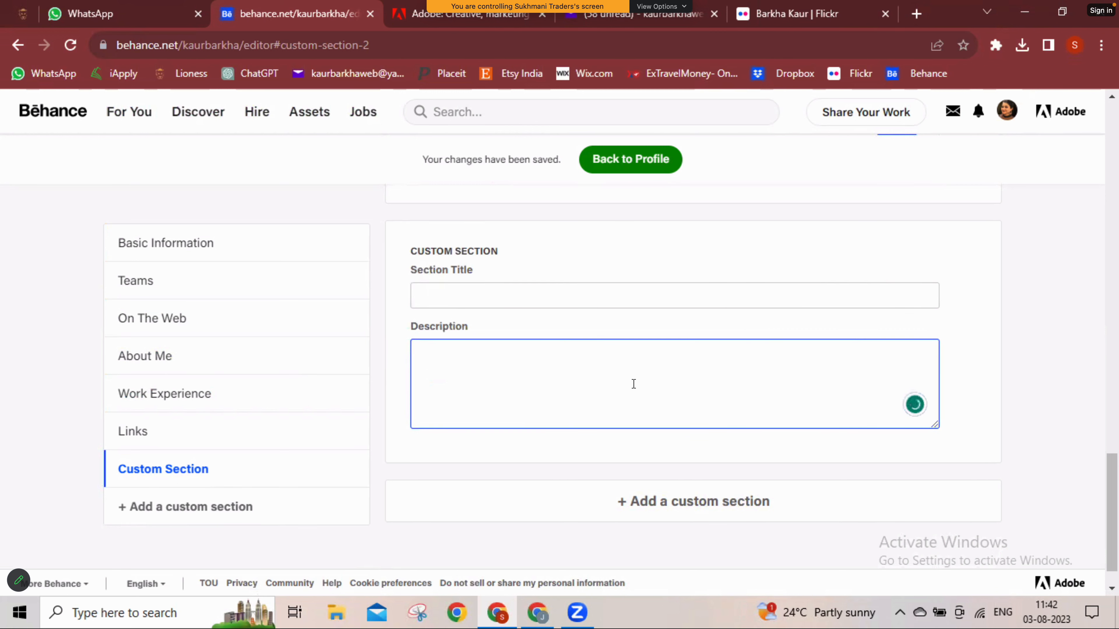
Return from the editor to the profile page and check the occupation and company text under the name
scroll(634, 384, up, 15)
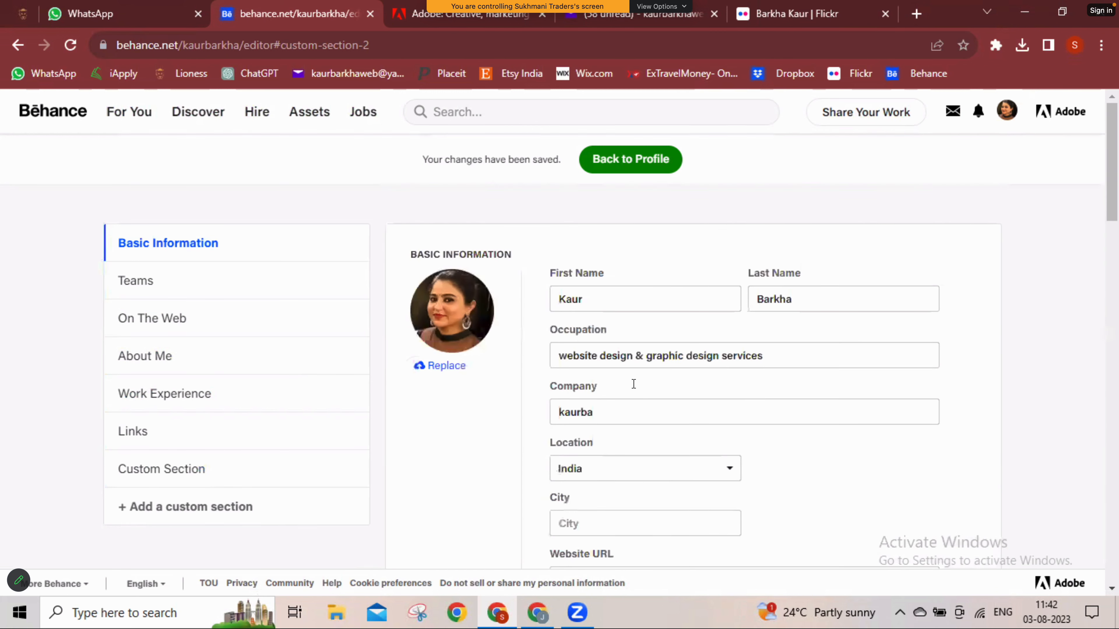
click(613, 163)
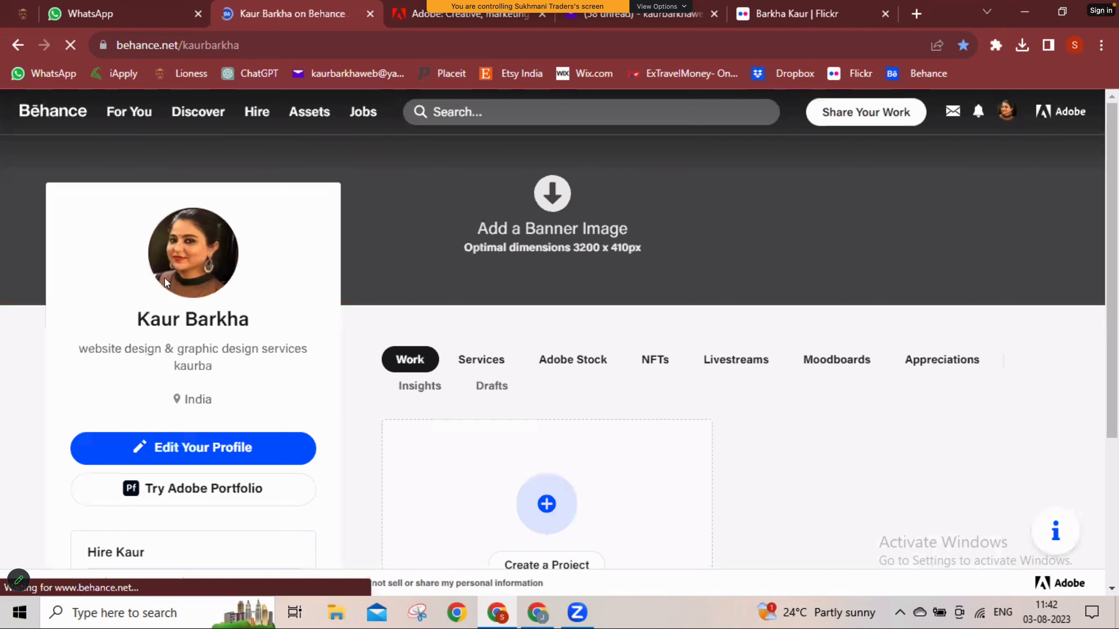
triple_click(233, 374)
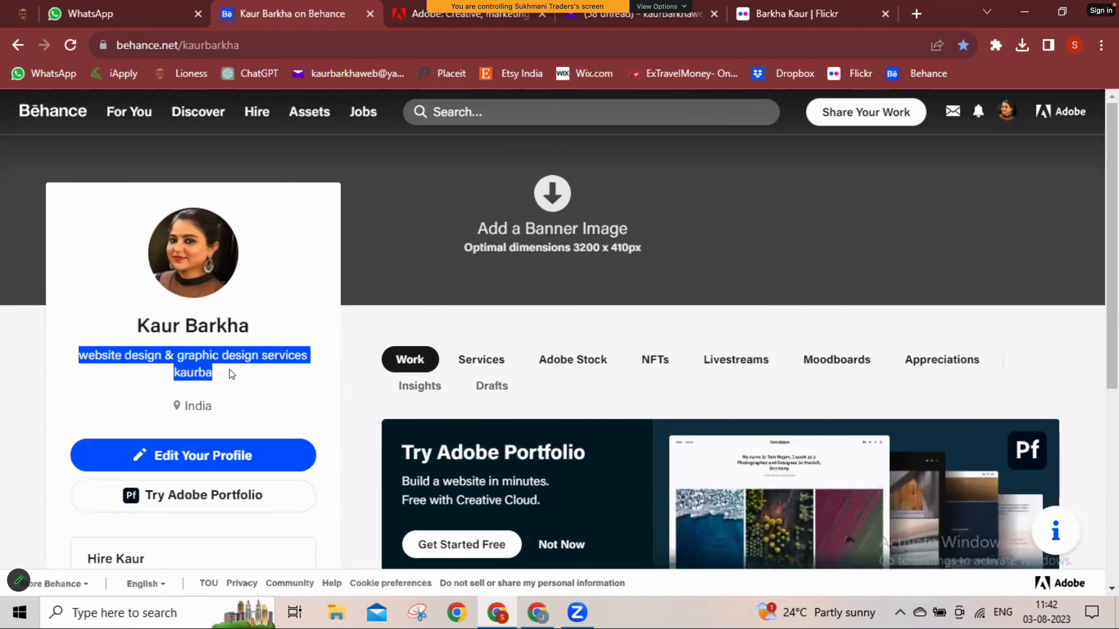
Edit the hiring availability to enable Full Time Job, with willingness to relocate and remote opportunities both selected
scroll(229, 370, down, 5)
scroll(116, 370, down, 1)
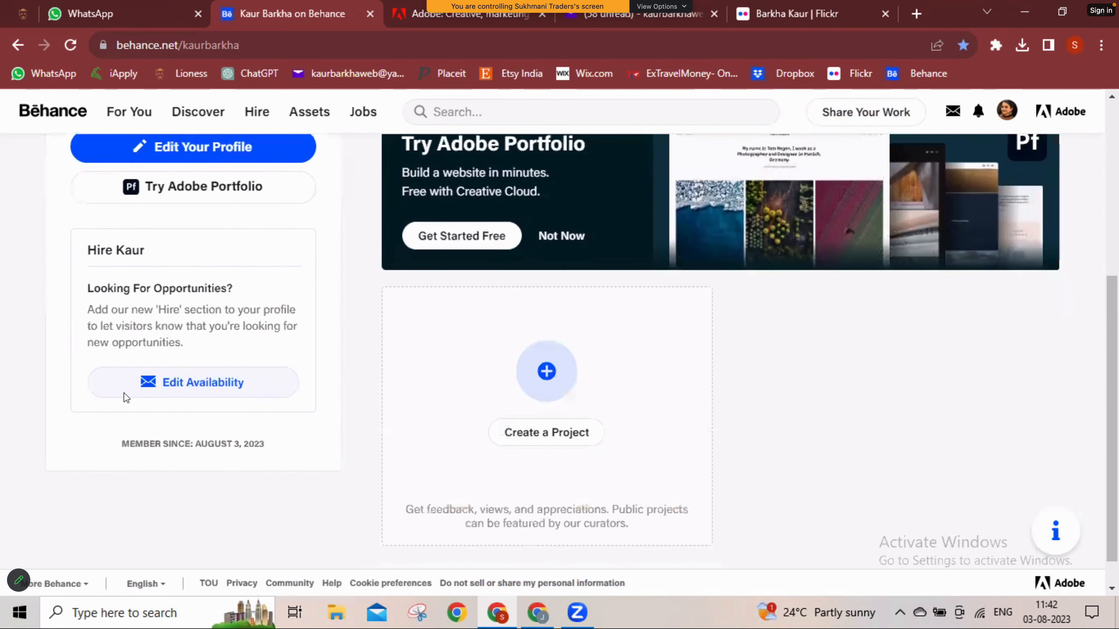
click(177, 382)
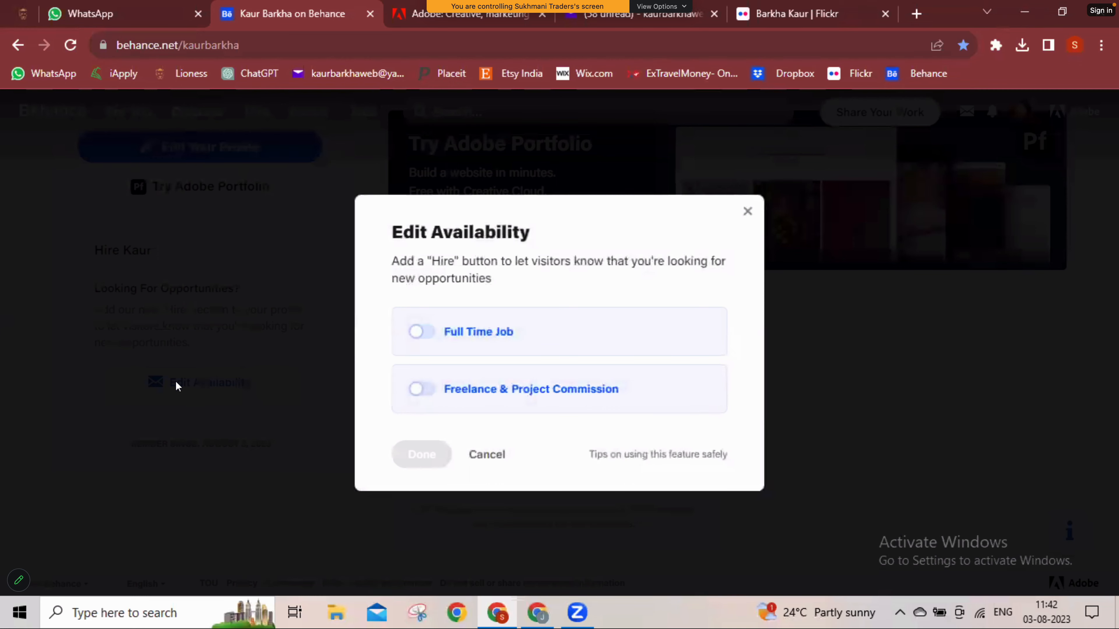
click(421, 332)
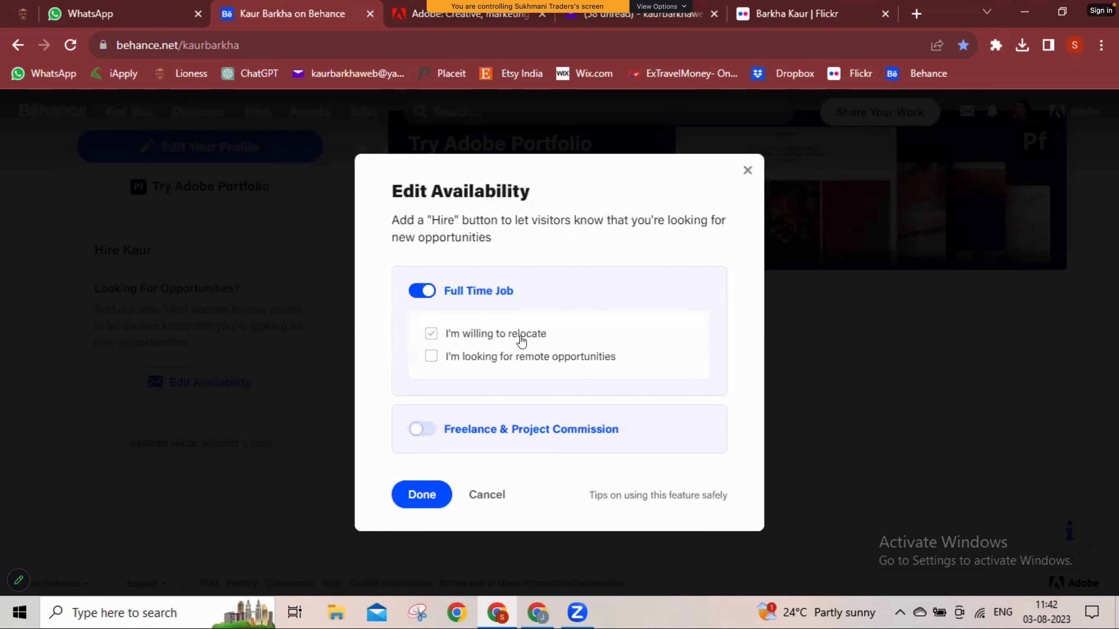
click(431, 334)
click(477, 356)
Enable Freelance & Project Commission with a minimum budget of 100 USD
click(432, 432)
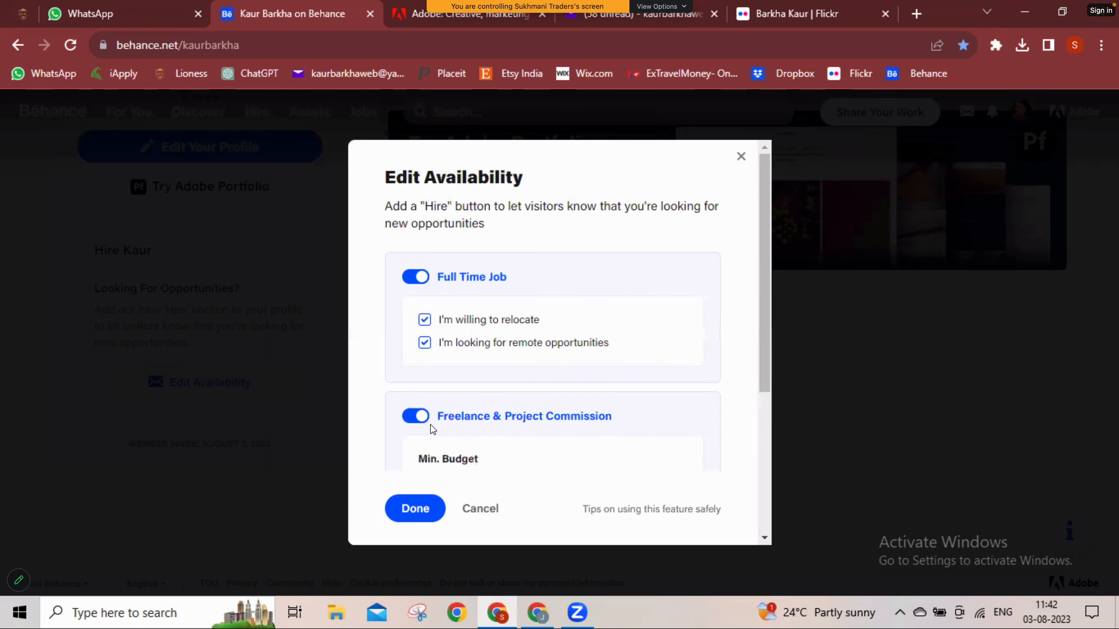
scroll(431, 429, down, 3)
click(478, 338)
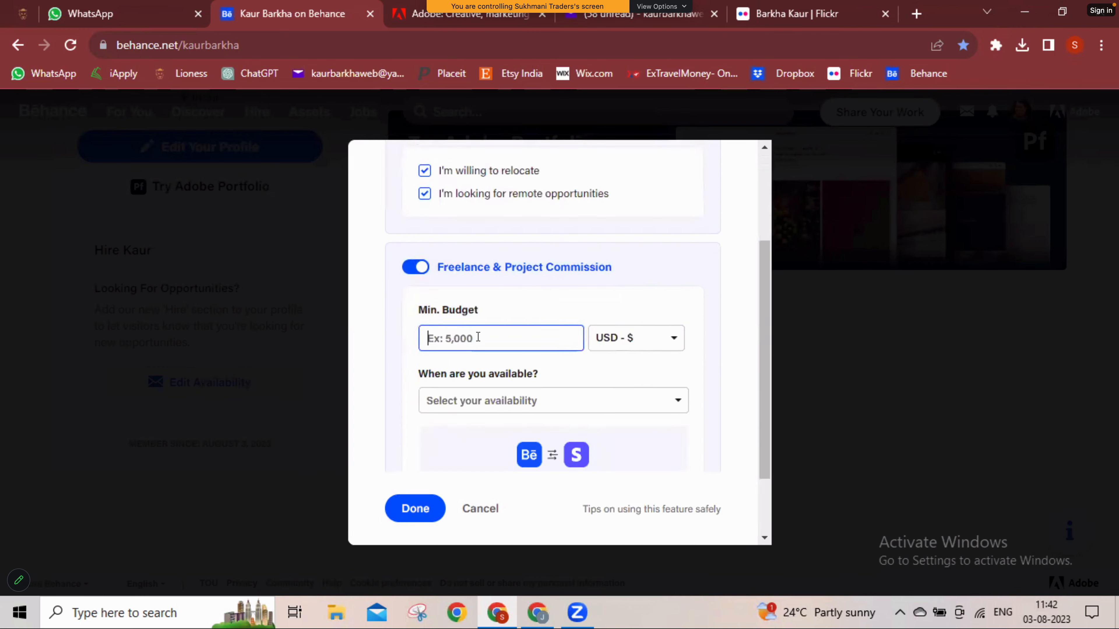
text(100)
Set the freelance availability to In 3 to 6 months, save the availability, and dismiss the Stripe connection offer
click(490, 408)
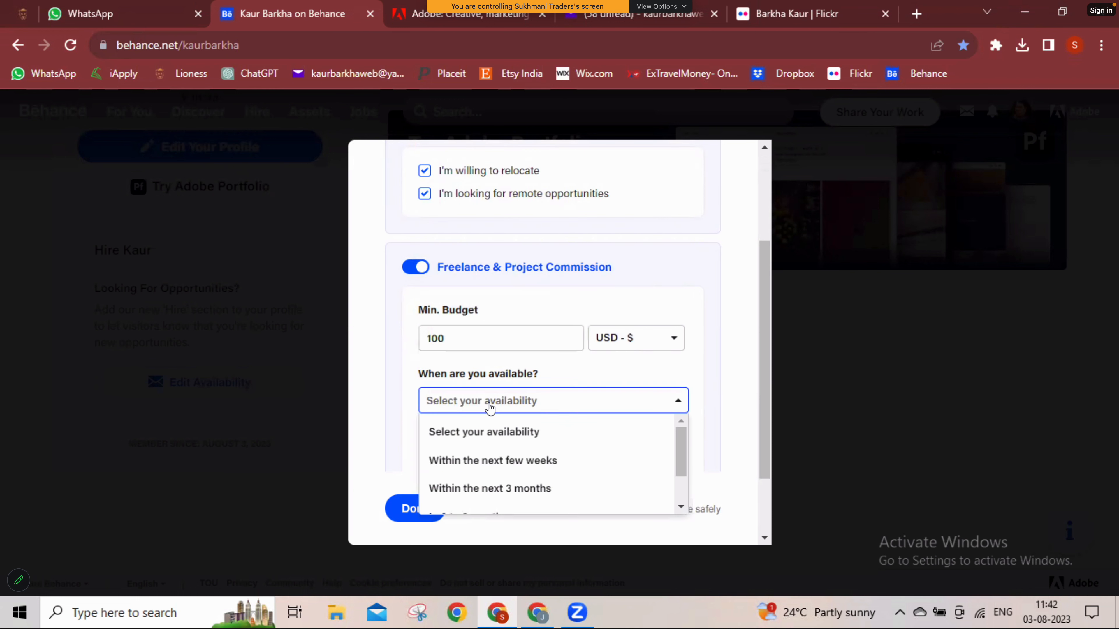
click(475, 464)
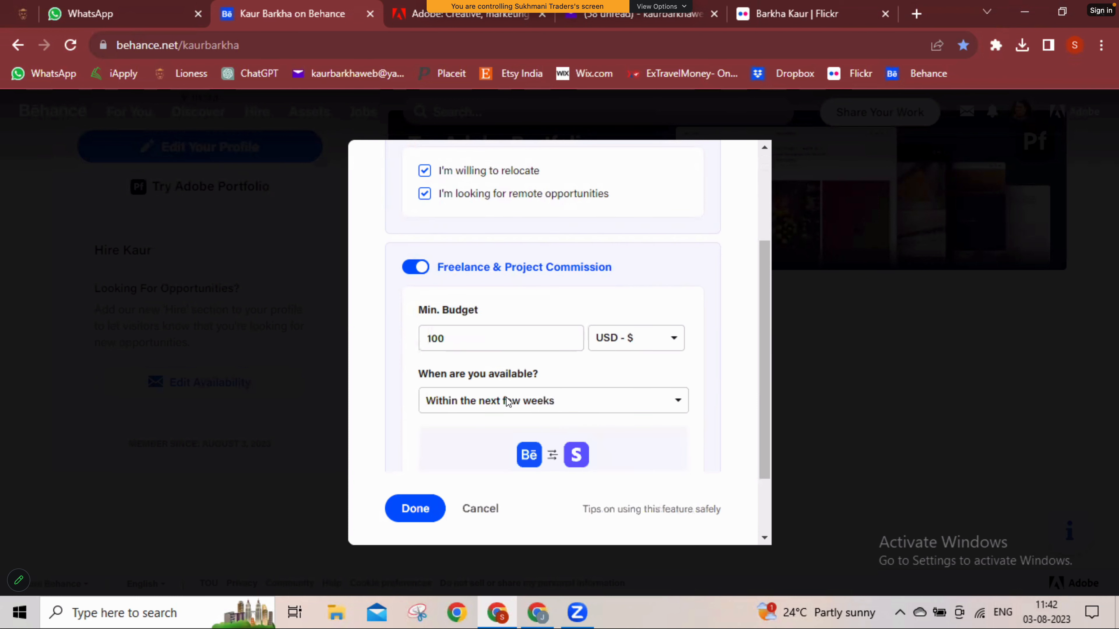
click(512, 403)
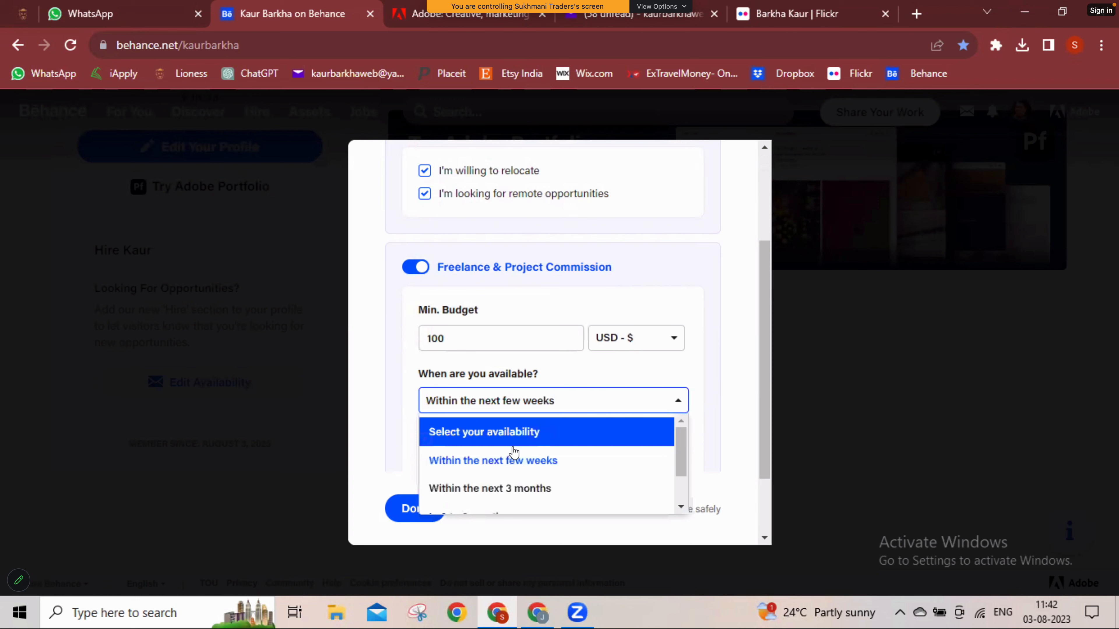
scroll(512, 452, down, 2)
scroll(512, 453, down, 2)
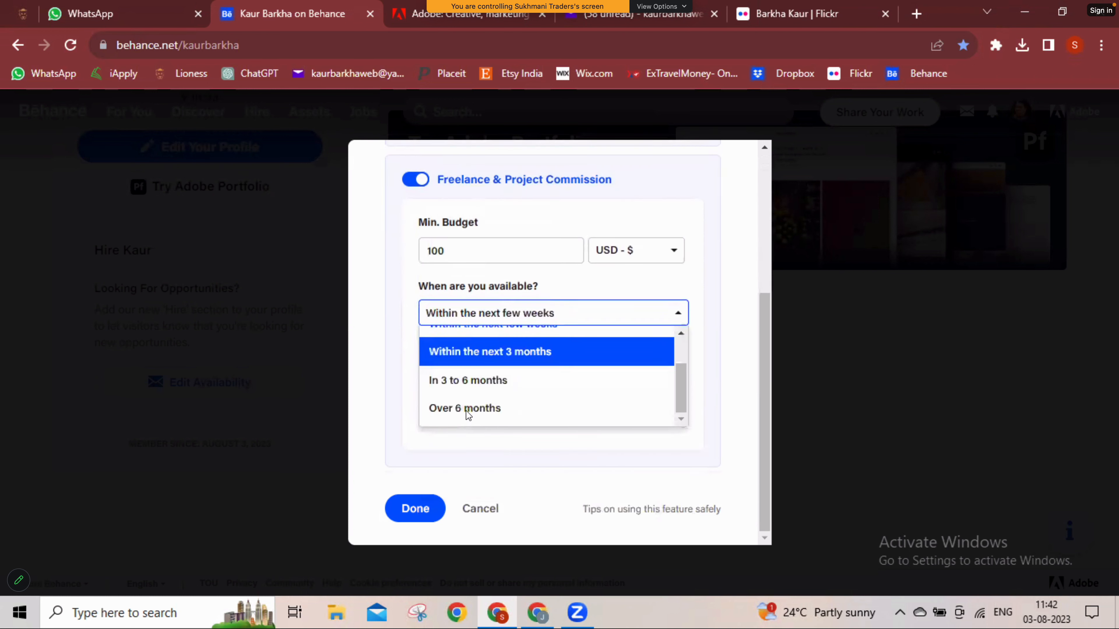
click(457, 380)
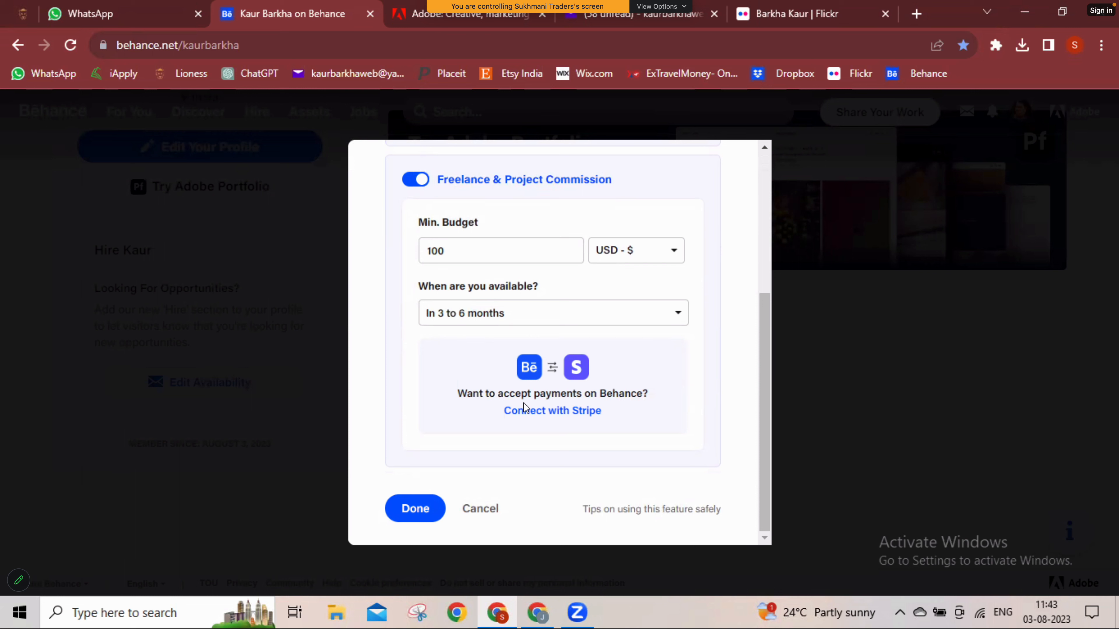
click(415, 508)
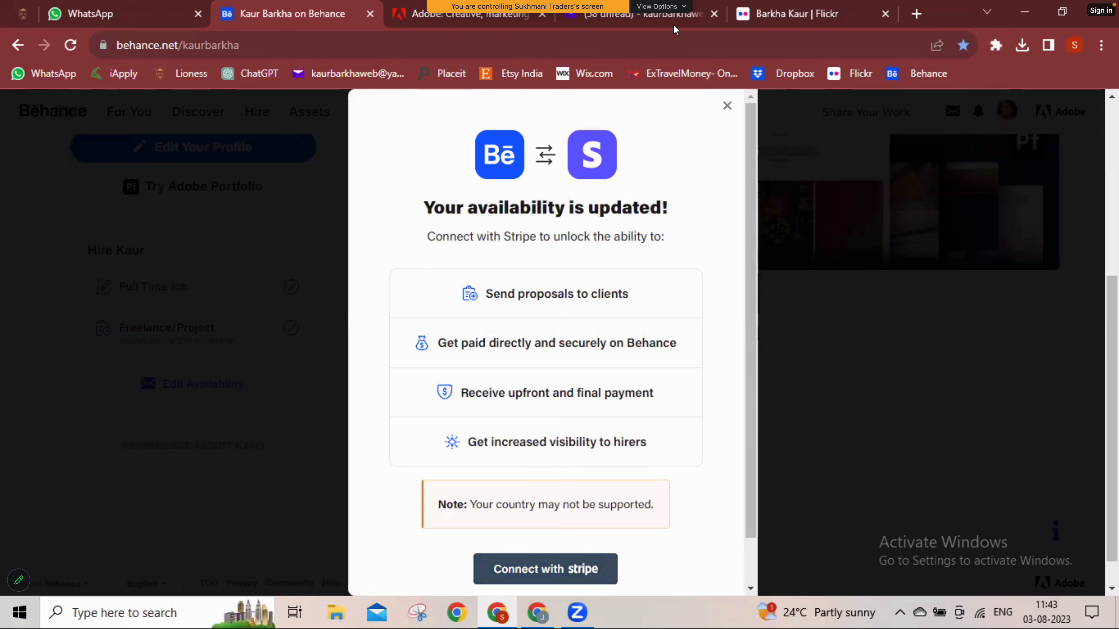
click(725, 106)
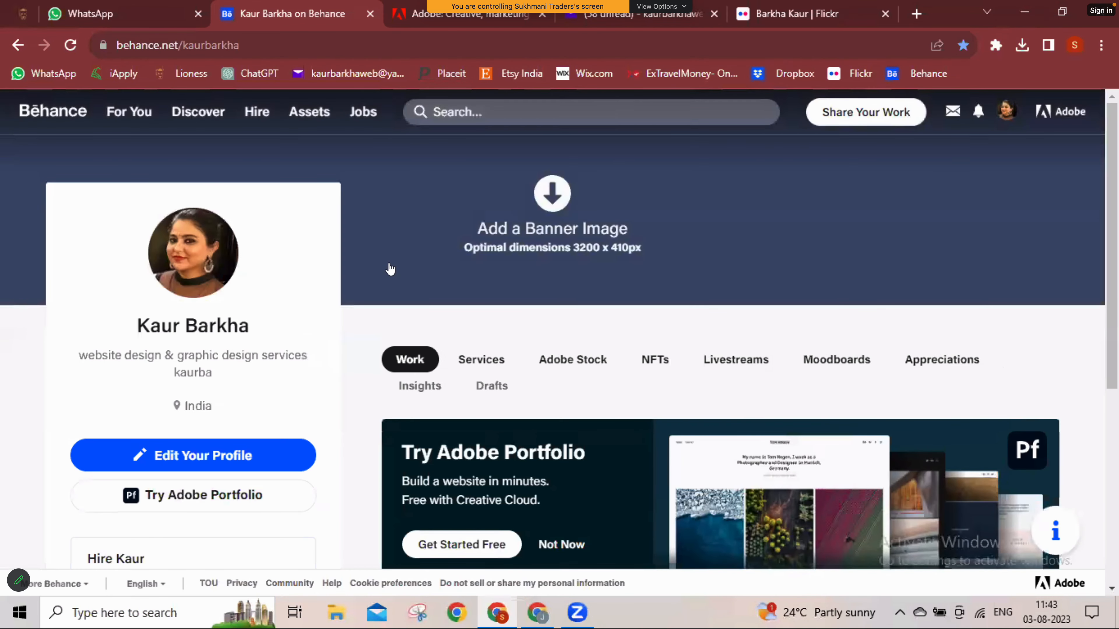
Start a new project to share work and look over the content types it offers
scroll(357, 342, down, 5)
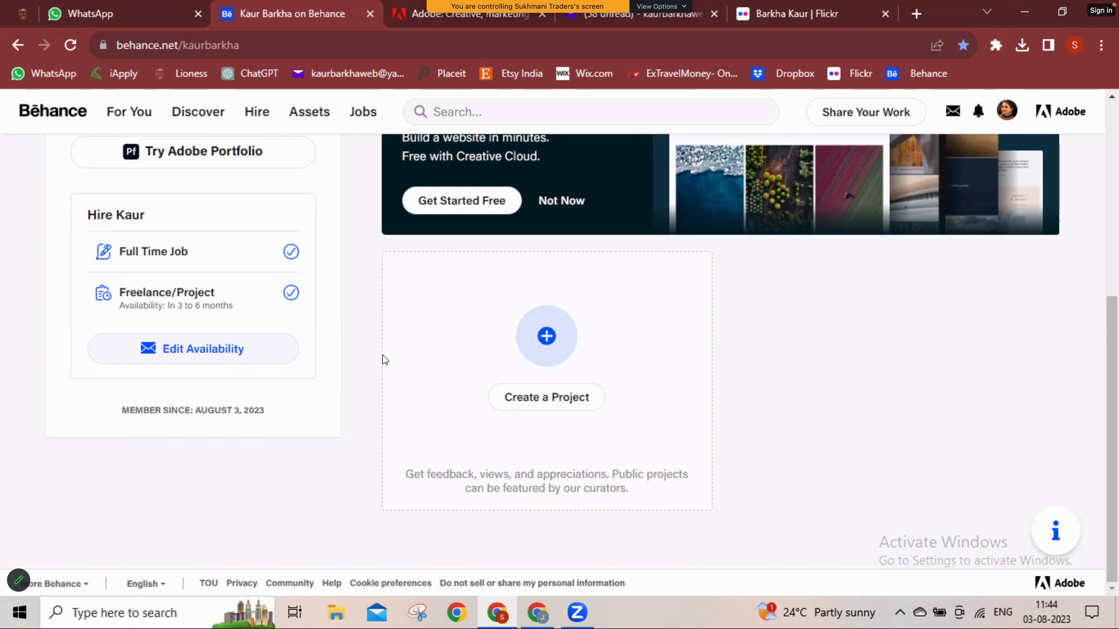
scroll(375, 355, up, 5)
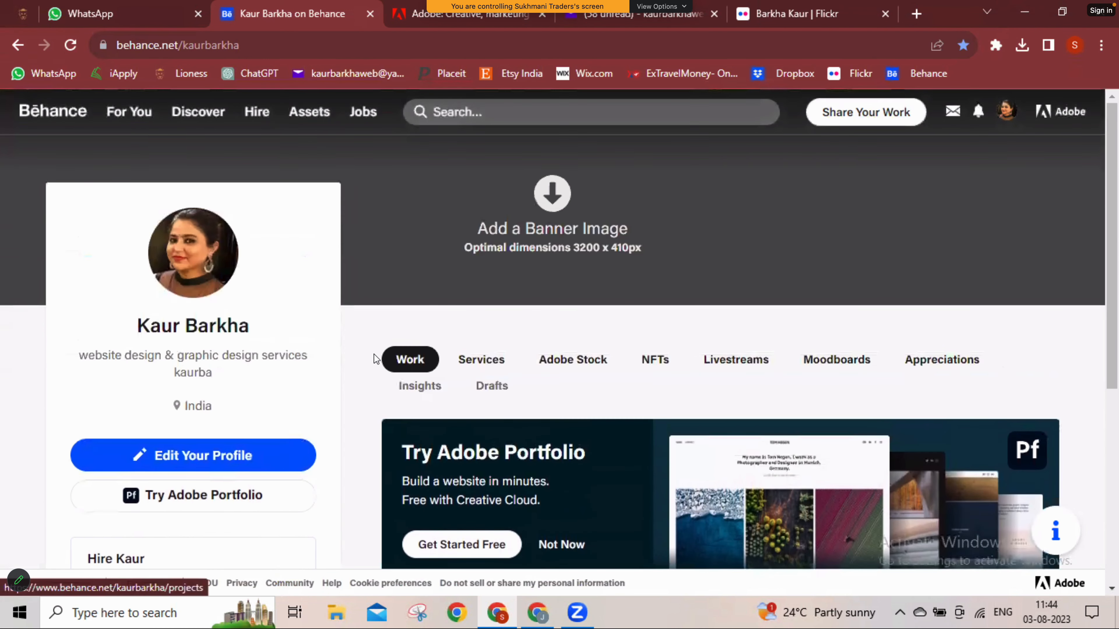
click(850, 115)
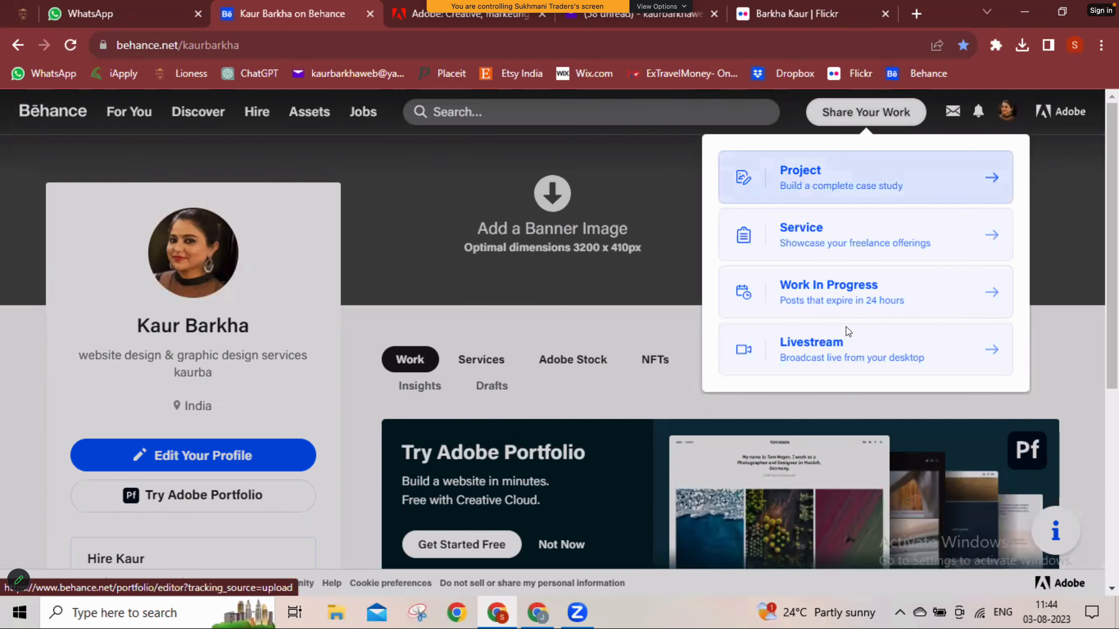
click(861, 183)
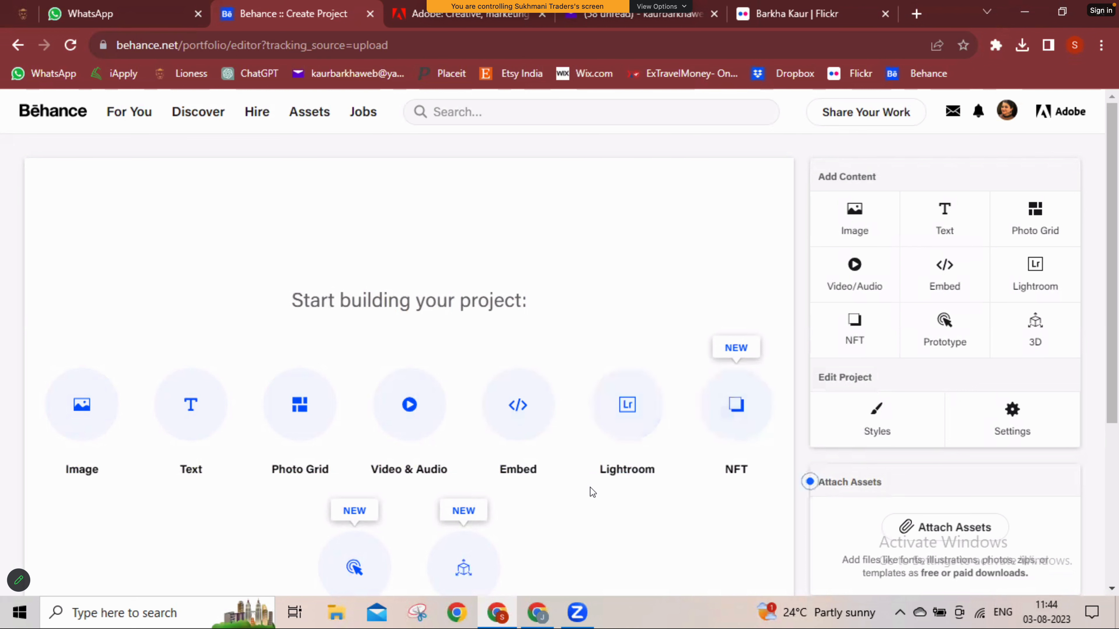
scroll(589, 486, down, 5)
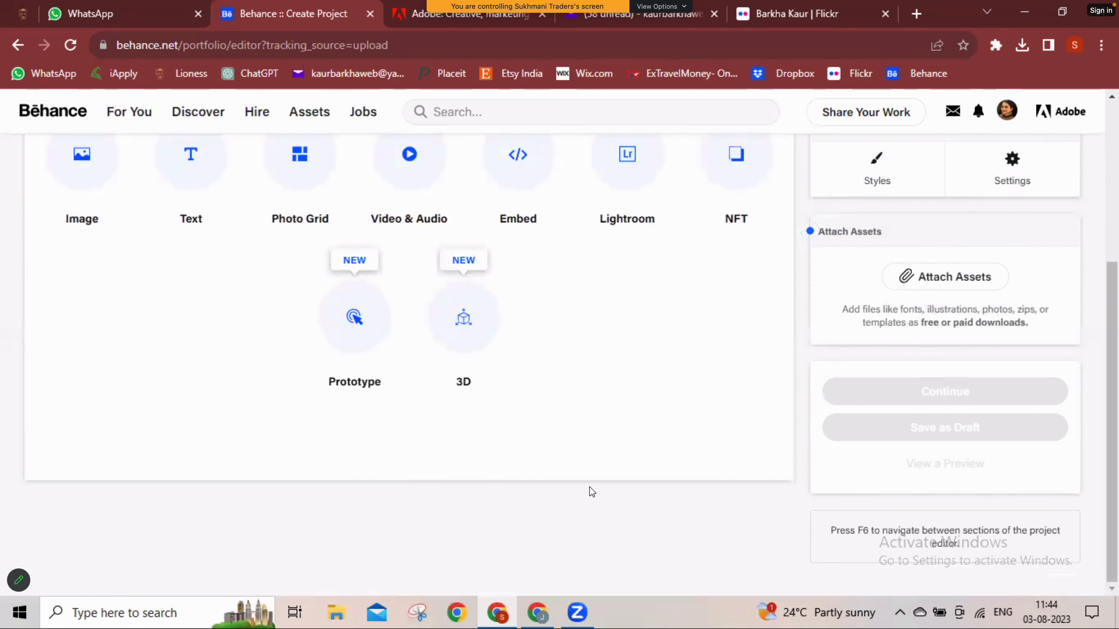
scroll(589, 487, up, 5)
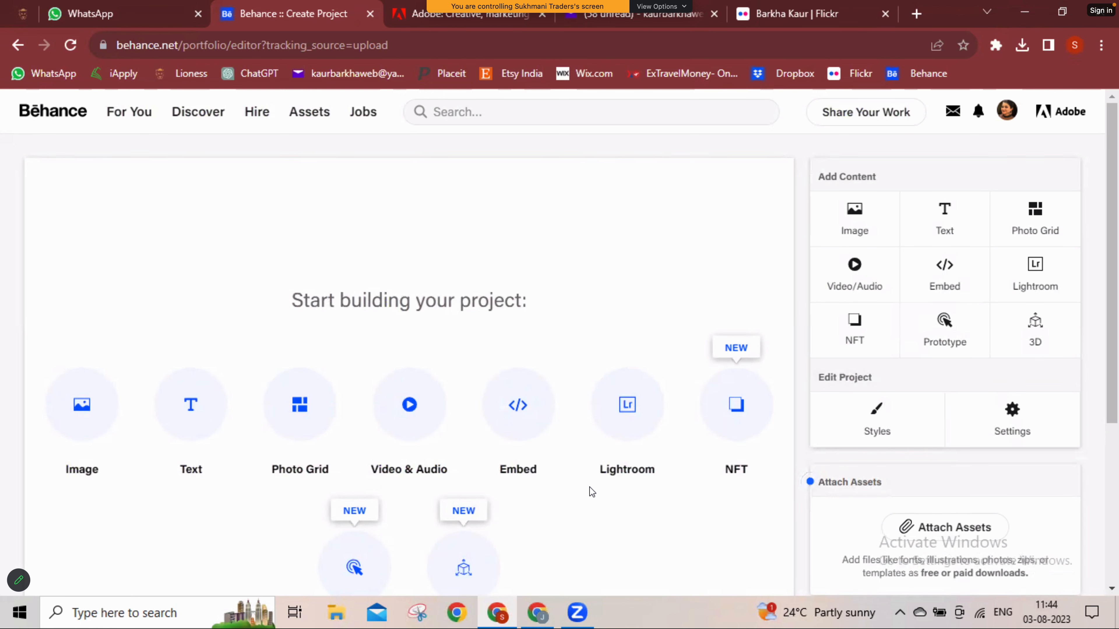
Add the image 7-large from the Projects > Photoshop Work folder on Data (E:) to the project
click(90, 424)
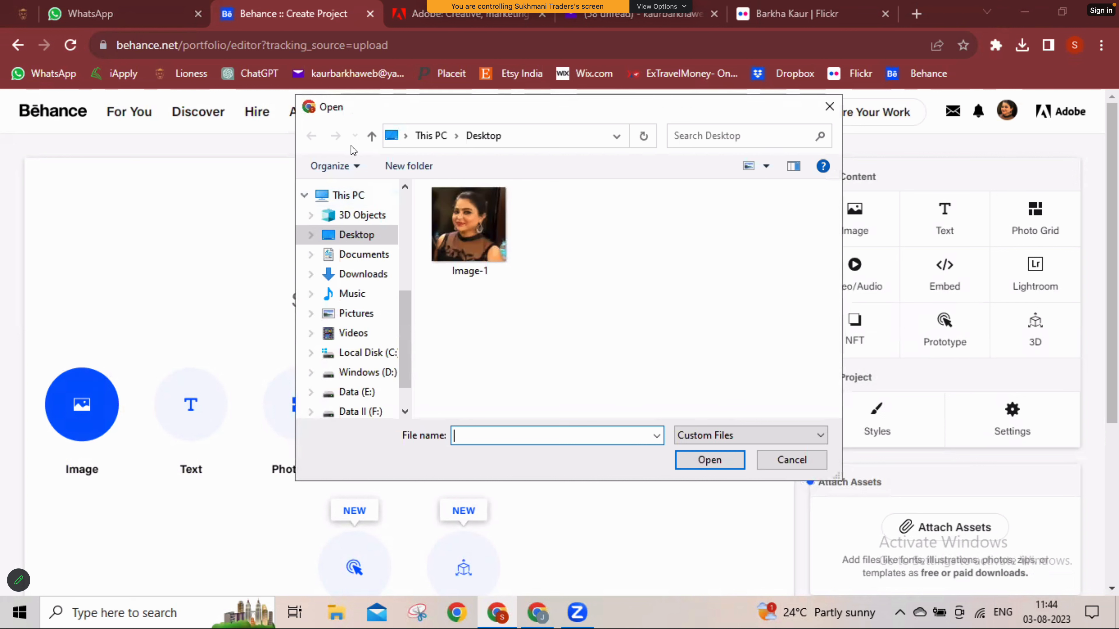
click(371, 136)
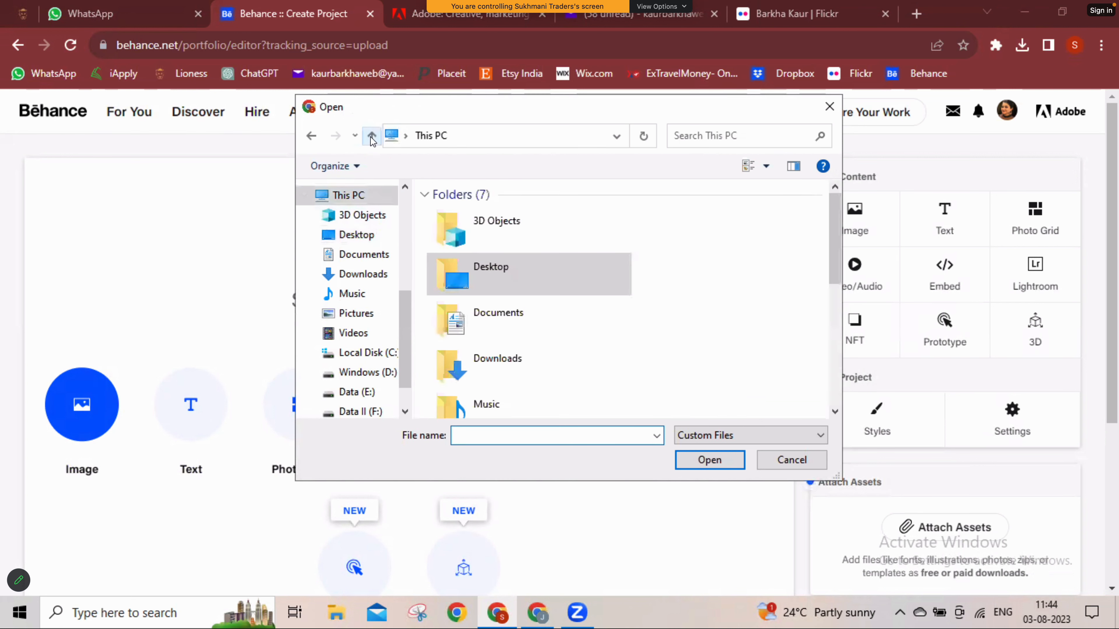
click(371, 136)
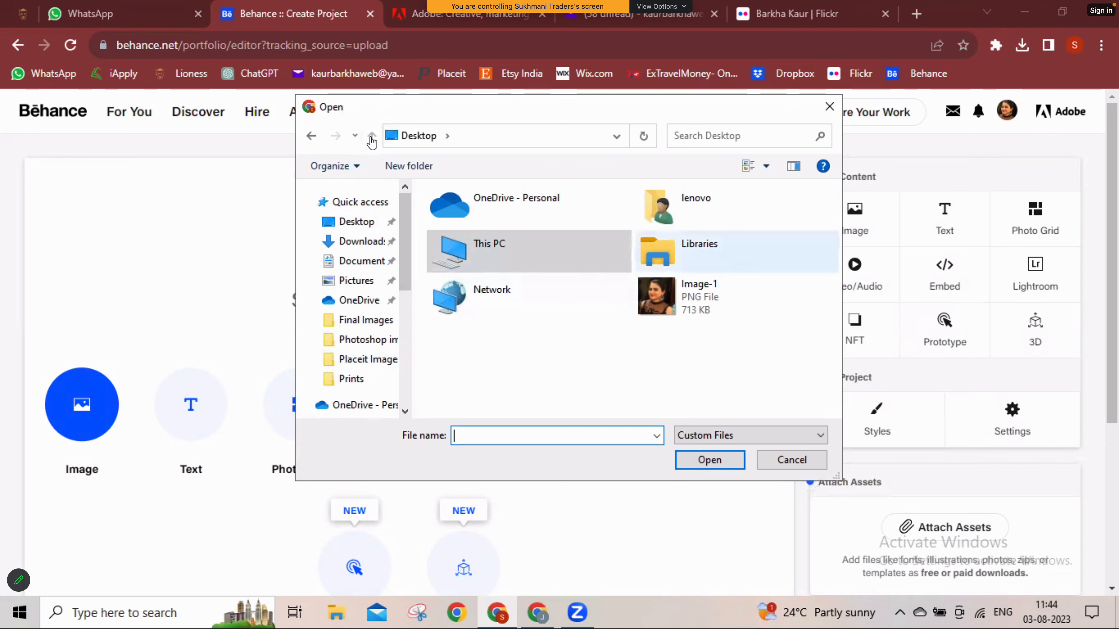
drag(408, 302, 411, 399)
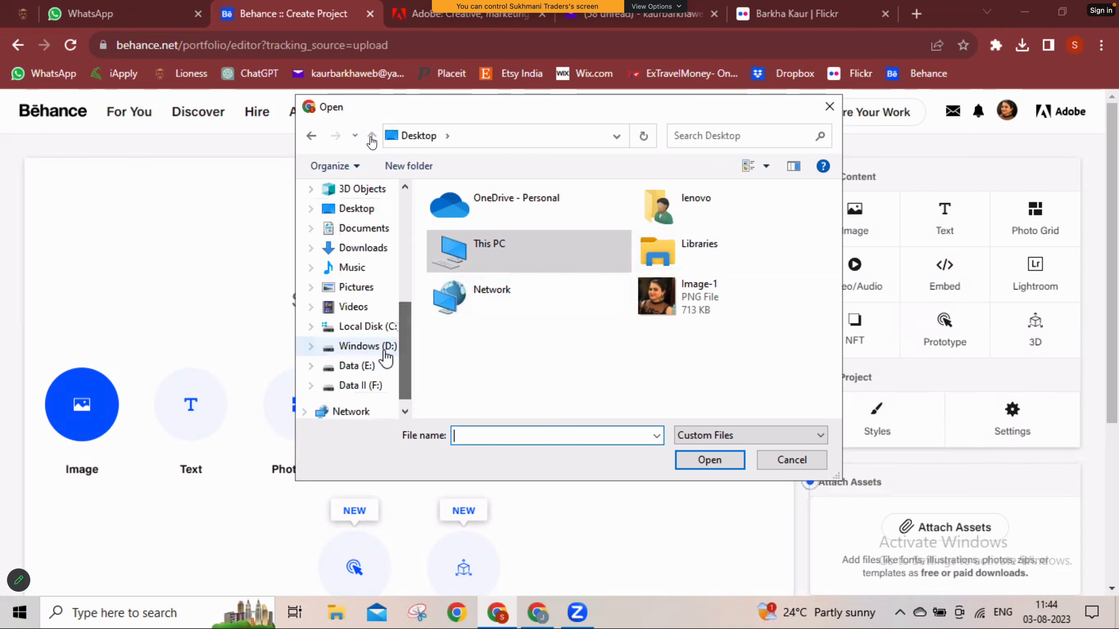
click(357, 365)
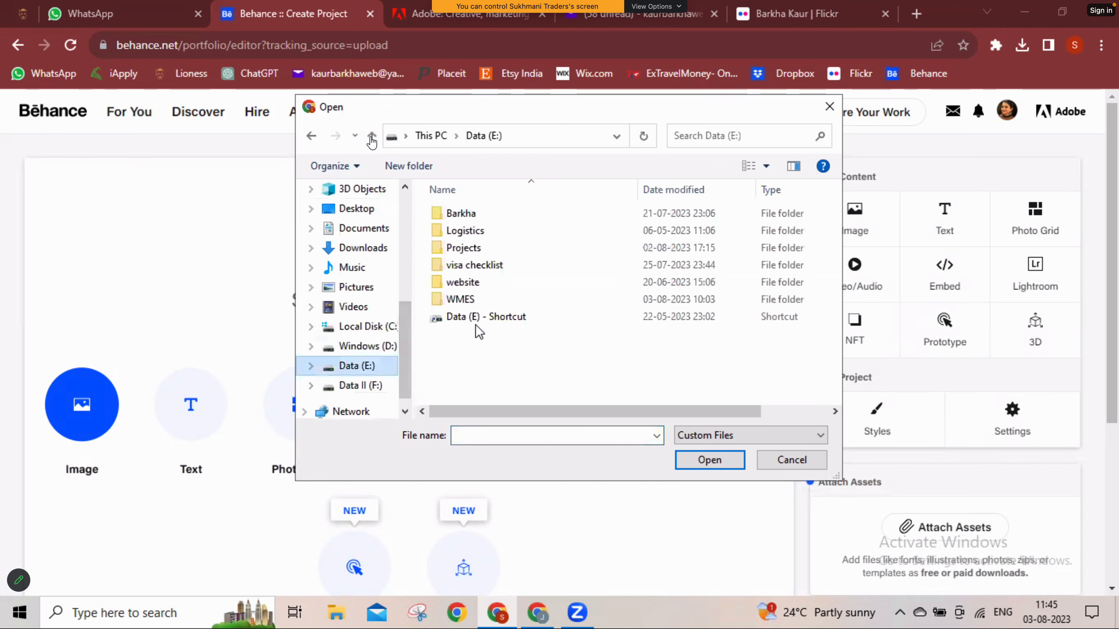
double_click(494, 249)
double_click(507, 249)
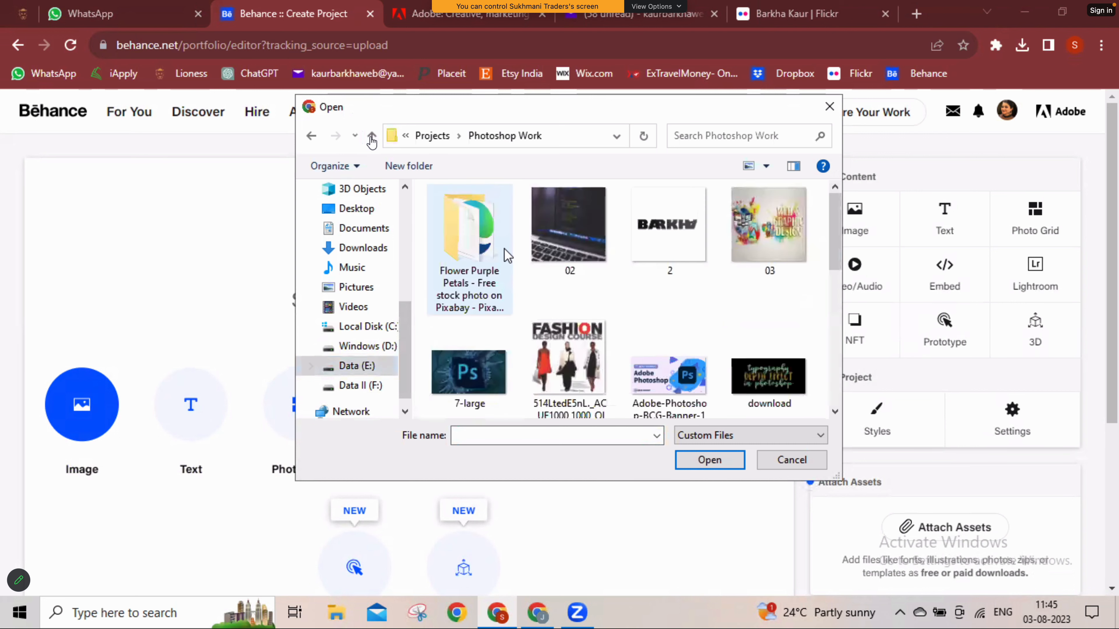
click(678, 379)
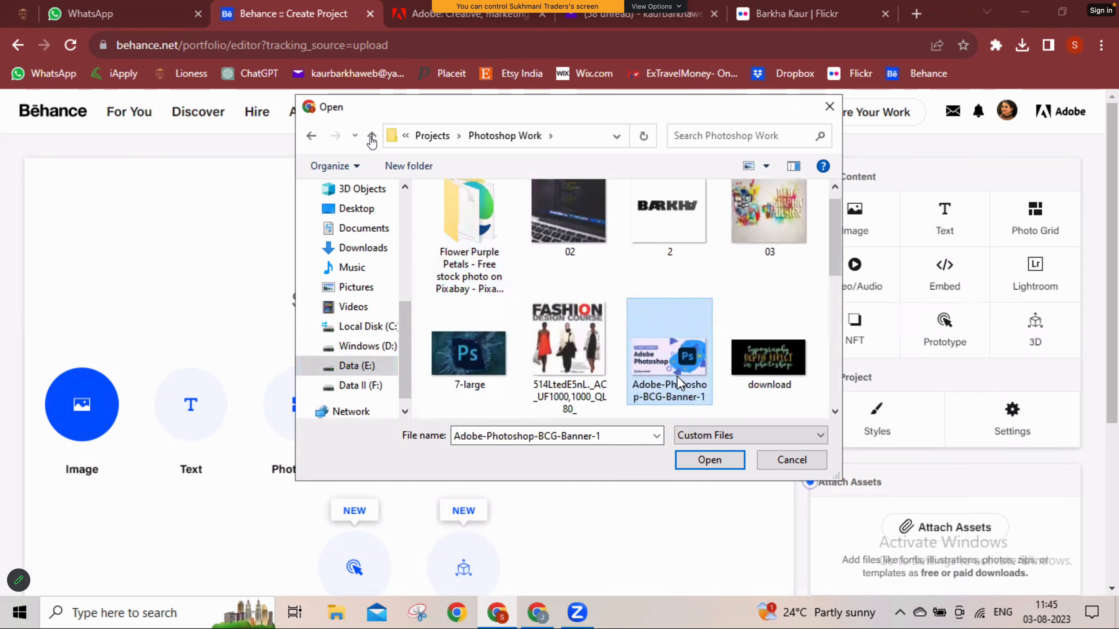
click(471, 353)
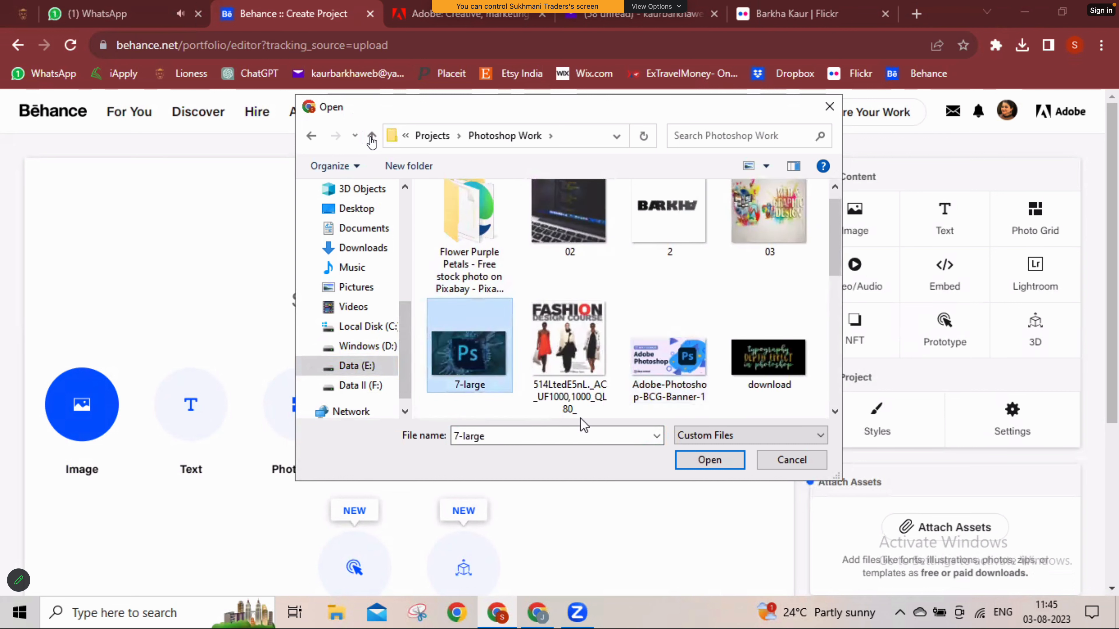
click(724, 457)
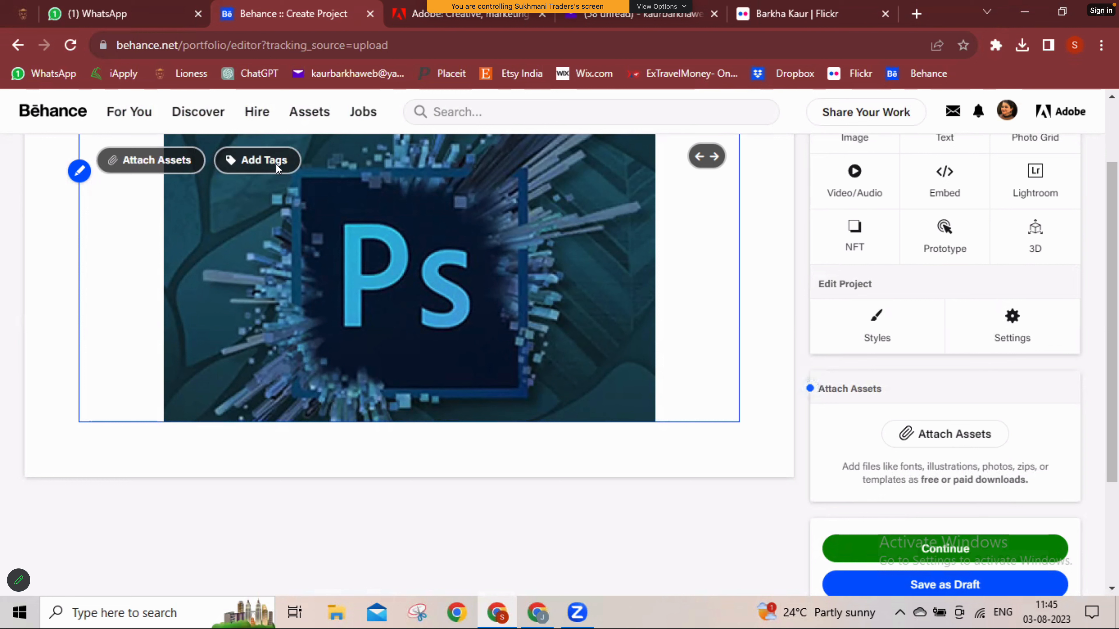
Tag the uploaded image with the keywords photoshop and photoshop design
click(261, 165)
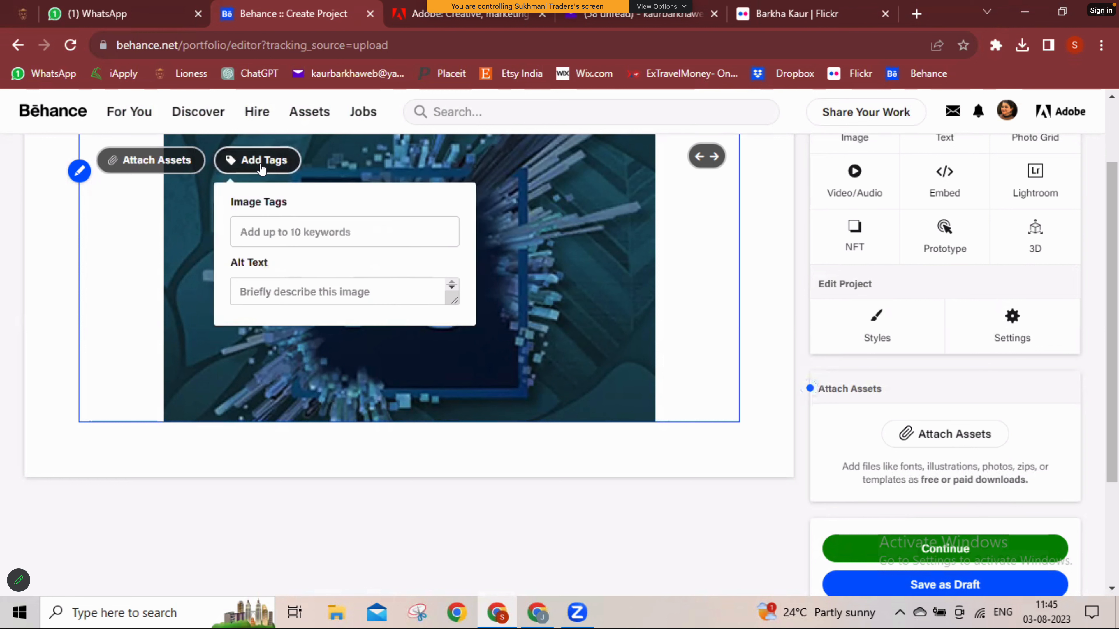
click(258, 237)
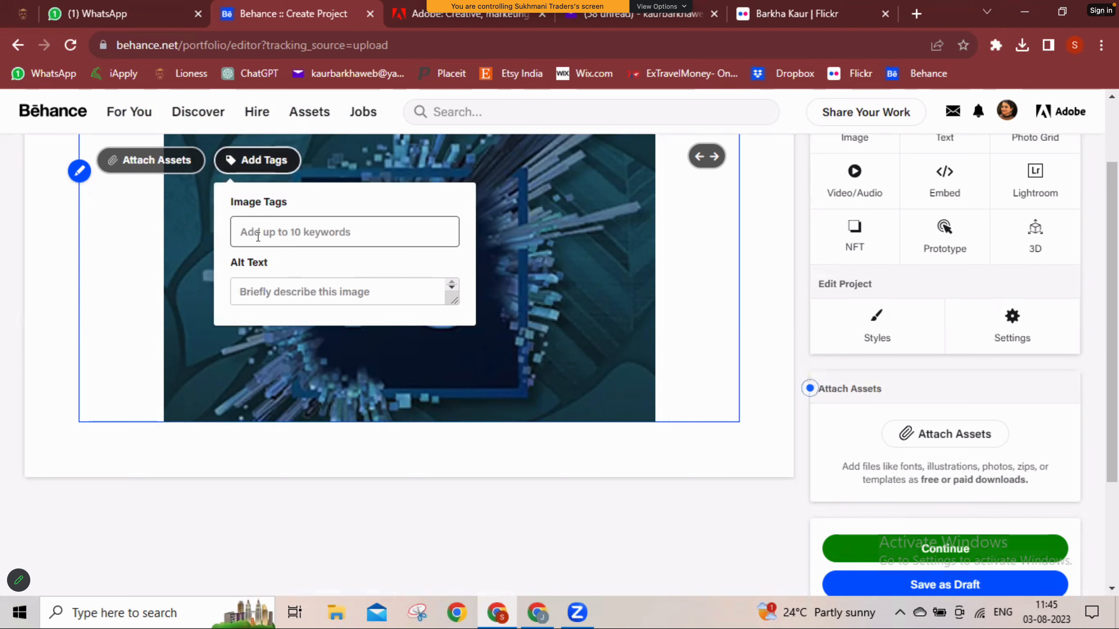
click(258, 236)
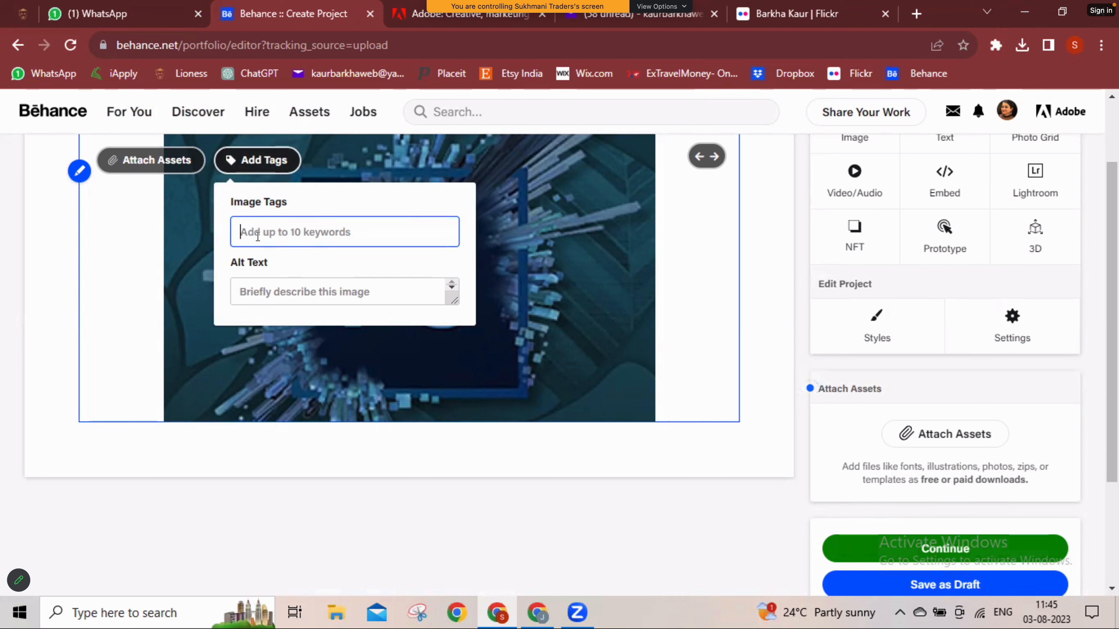
text(photoshop)
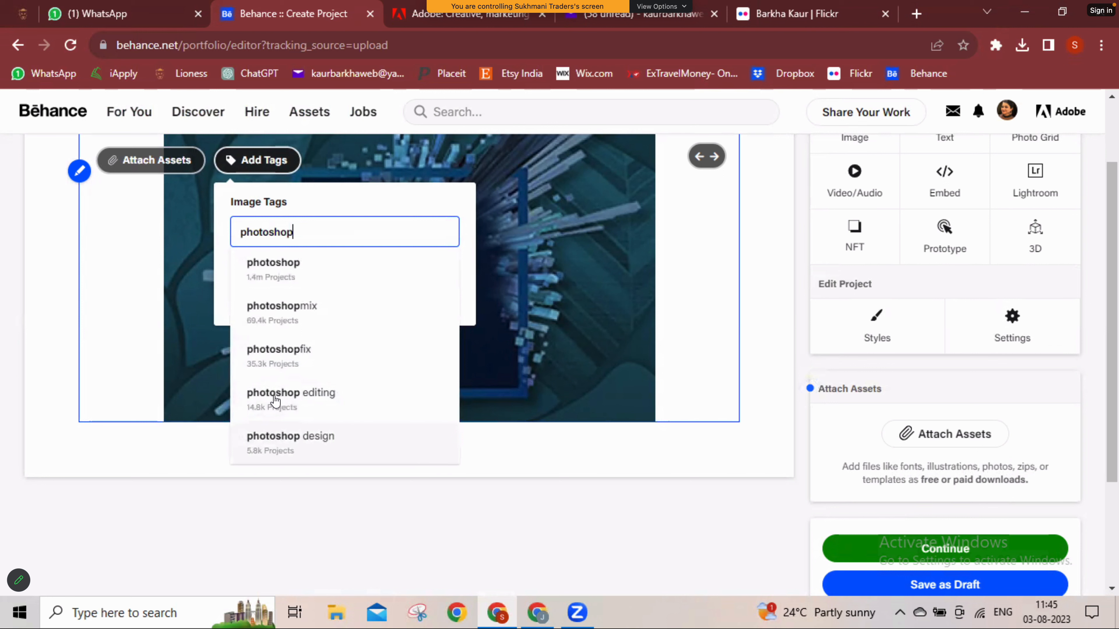
click(270, 274)
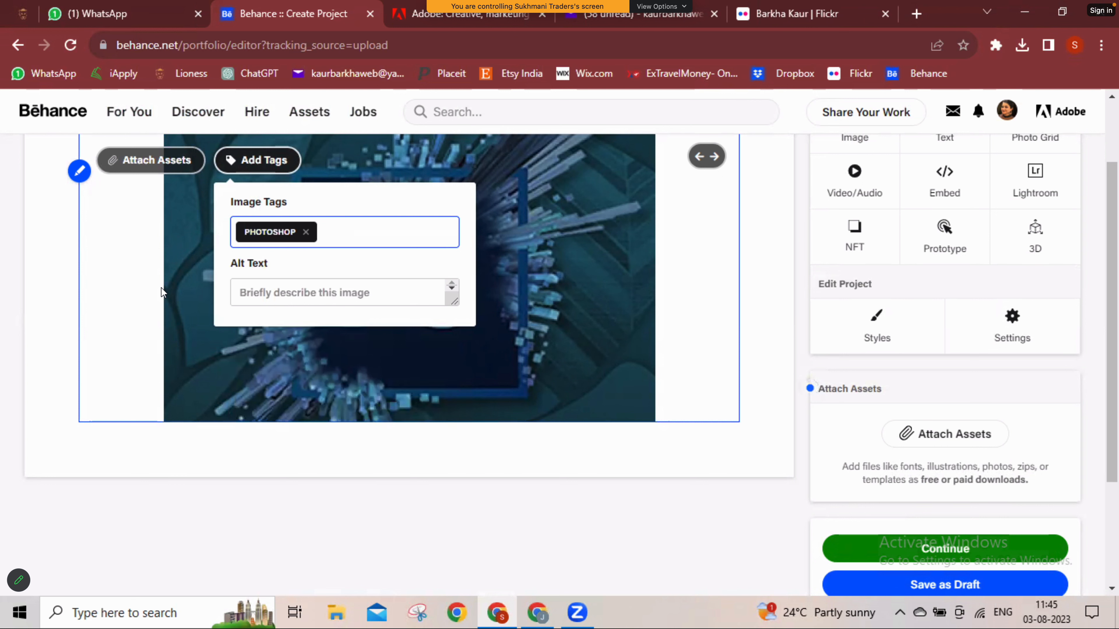
text(phost)
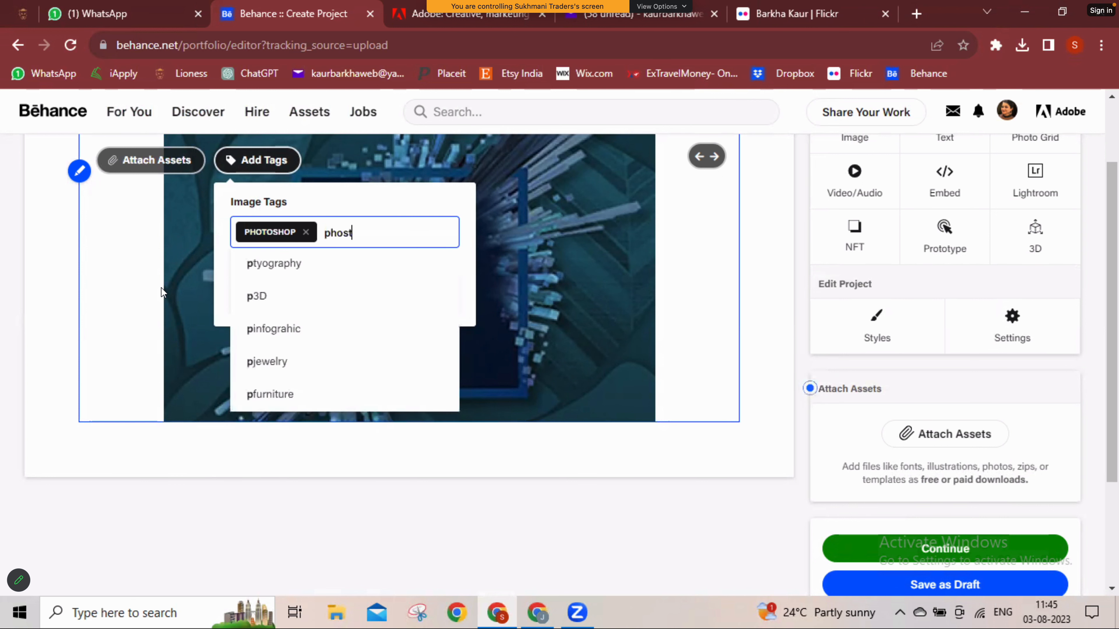
key(BackSpace)
key(BackSpace)
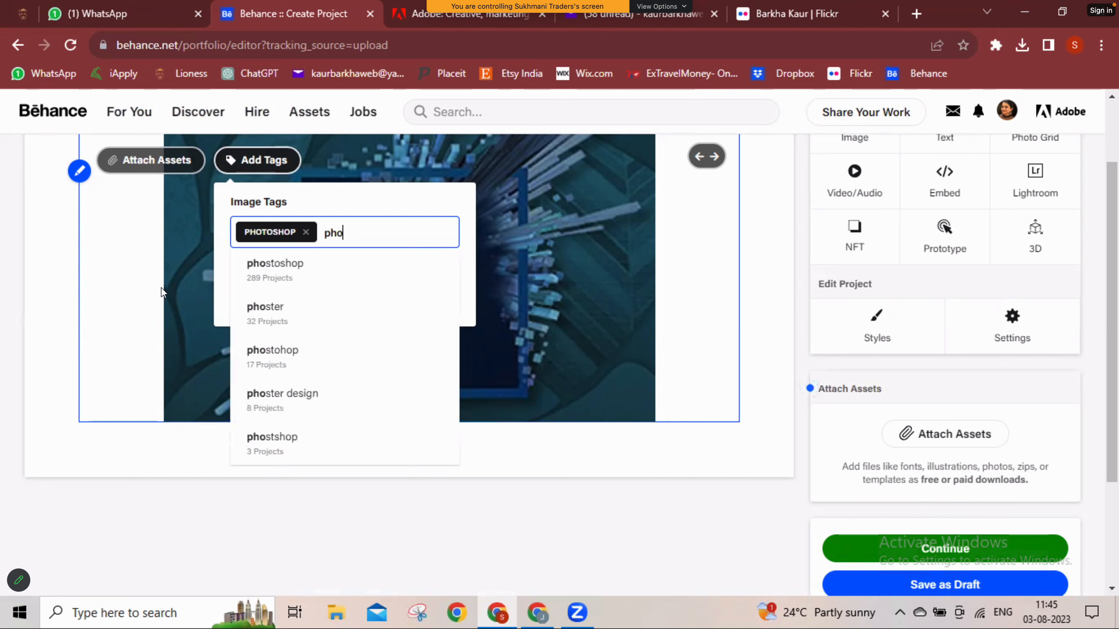
text(toshop)
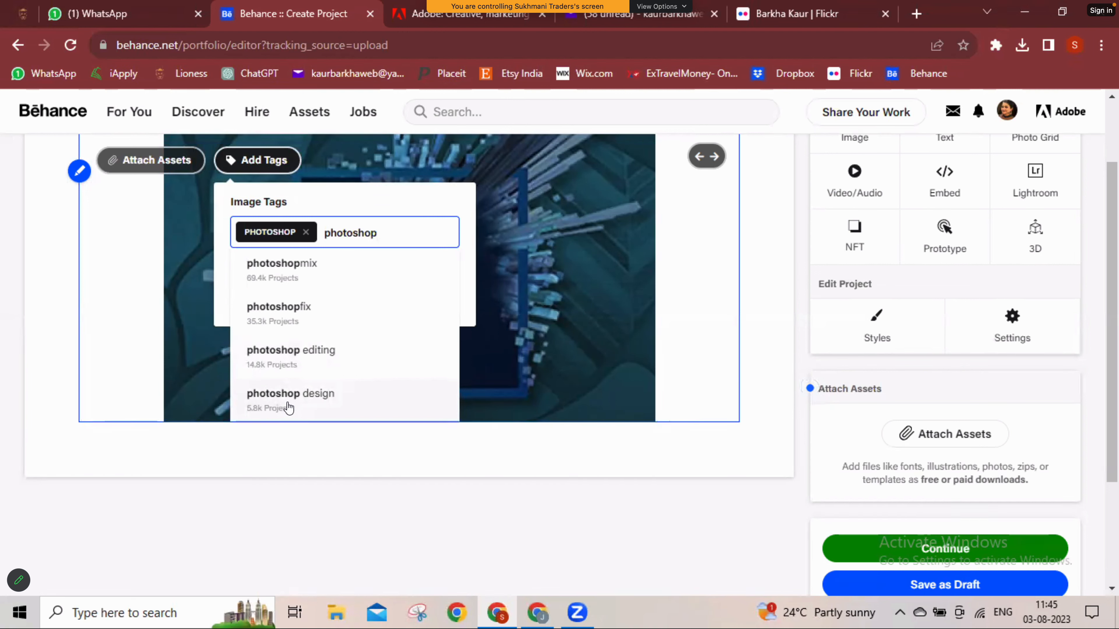
key(Return)
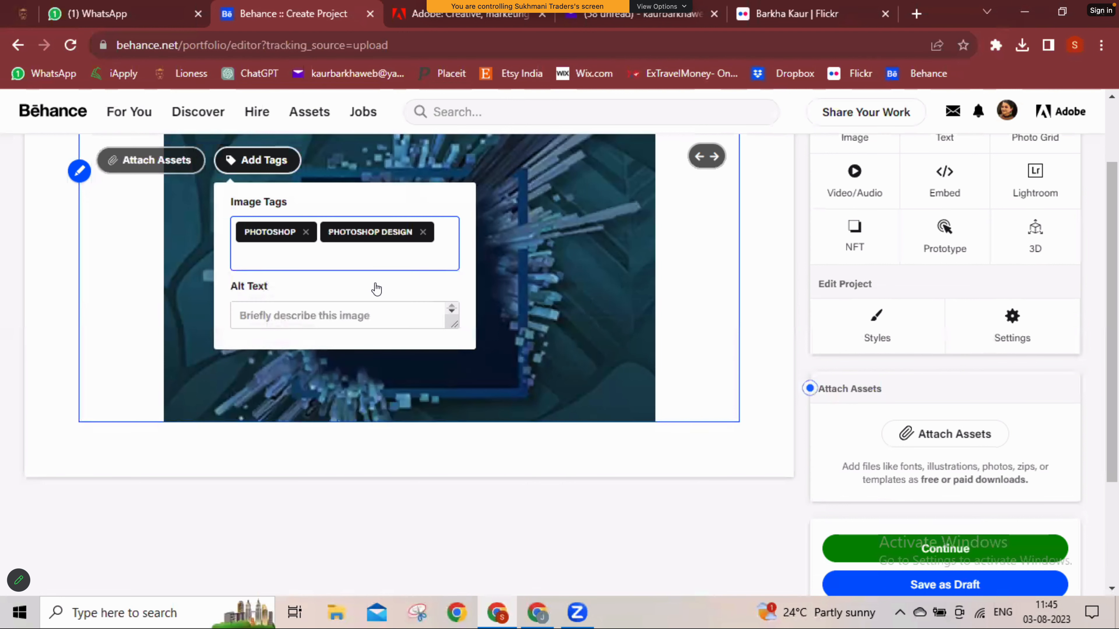
Give the image the alt text "photoshop graphic designer services" and close its tag settings
click(296, 320)
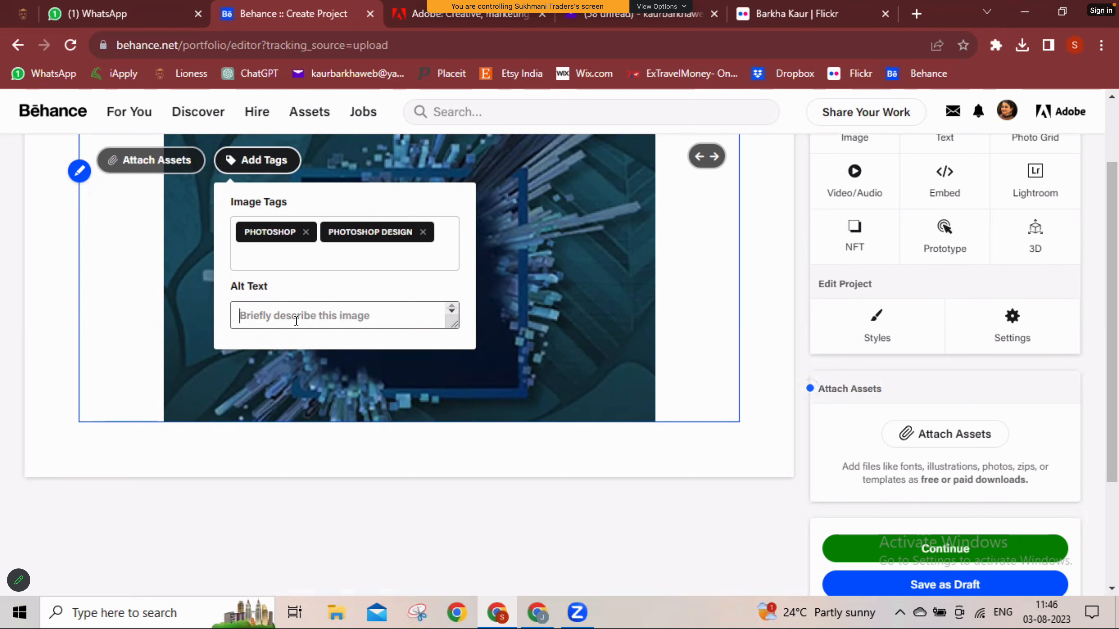
text(photshop )
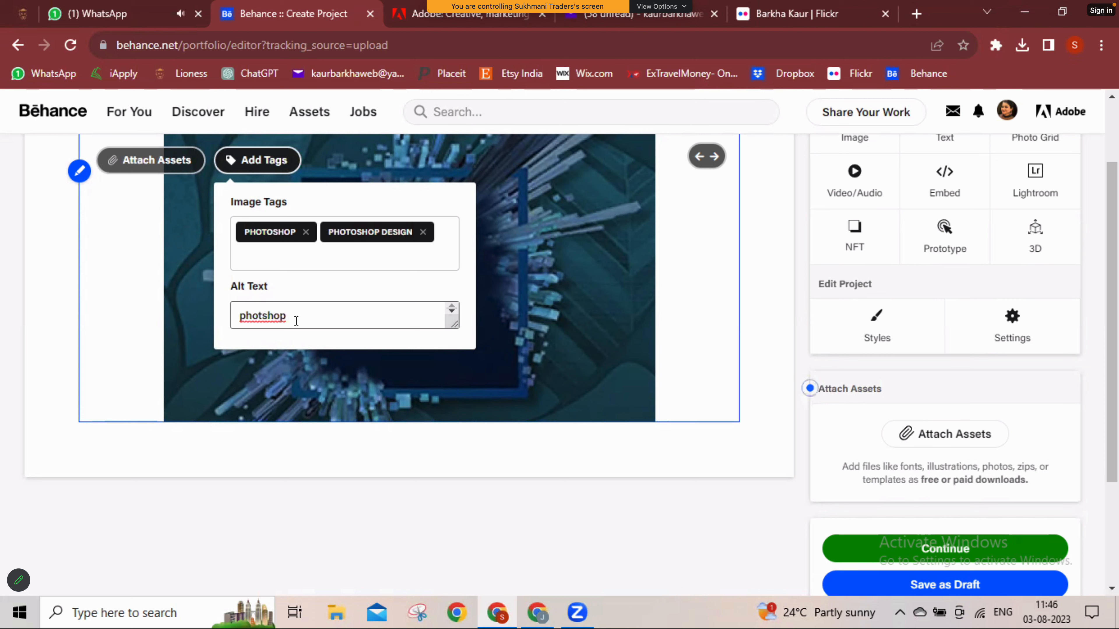
text(graphic designer services)
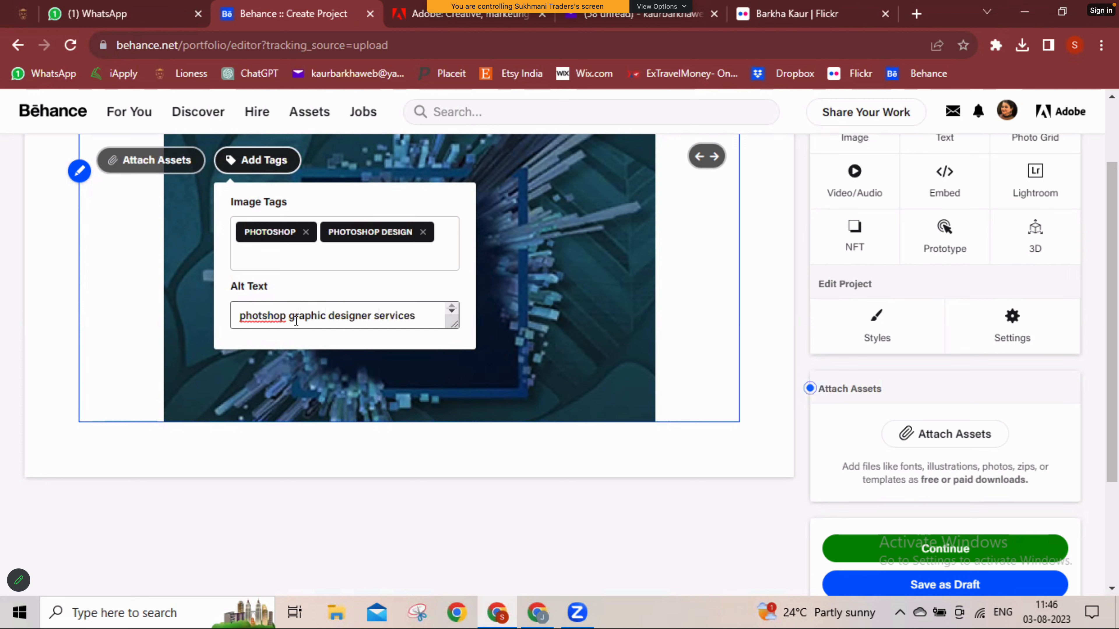
click(266, 318)
text(o)
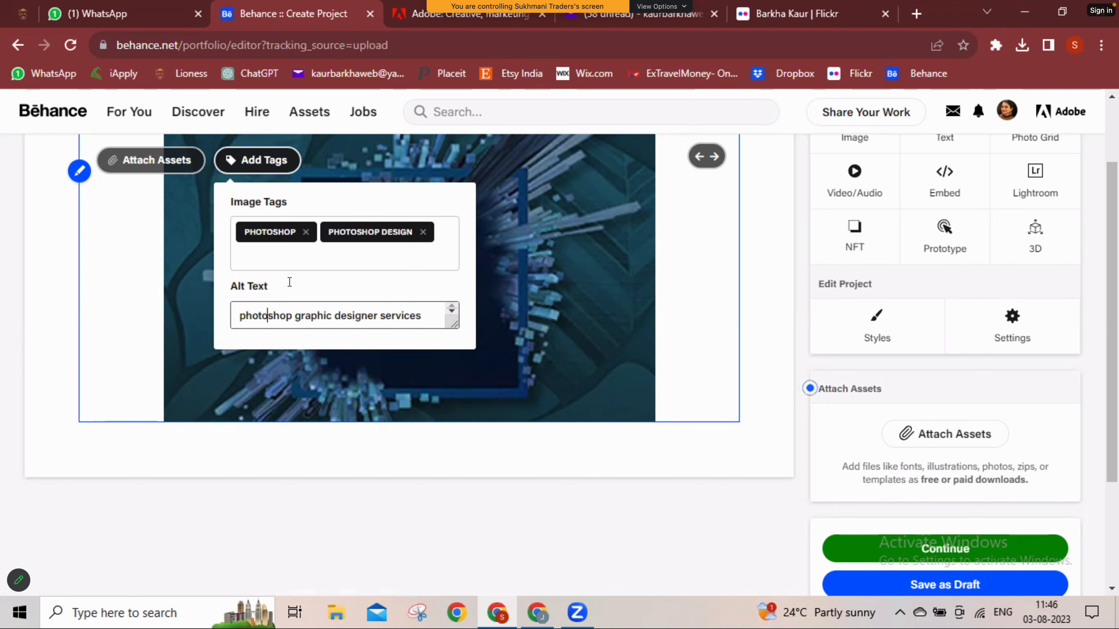
click(377, 425)
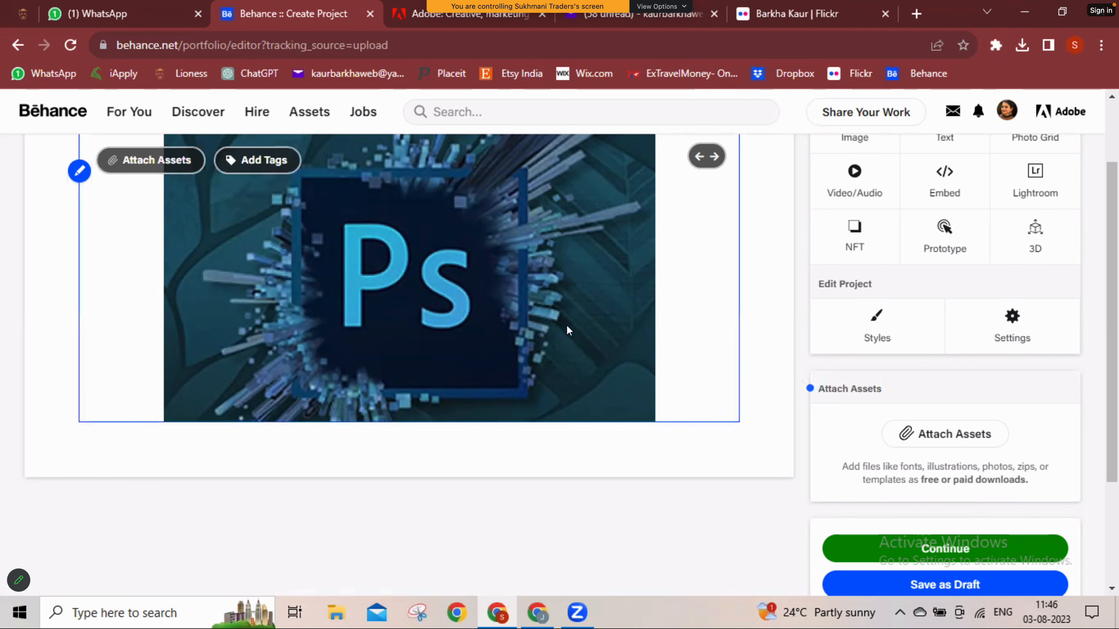
Add a text block below the image reading "PHOTOSHOP EXPERT HERE"
scroll(567, 326, up, 2)
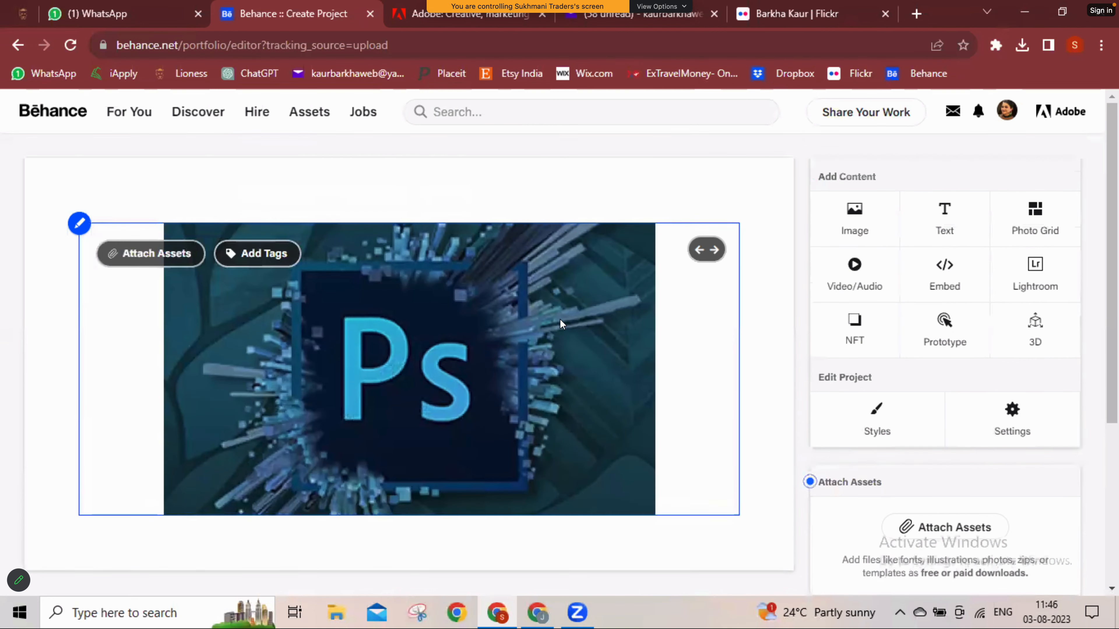
click(940, 221)
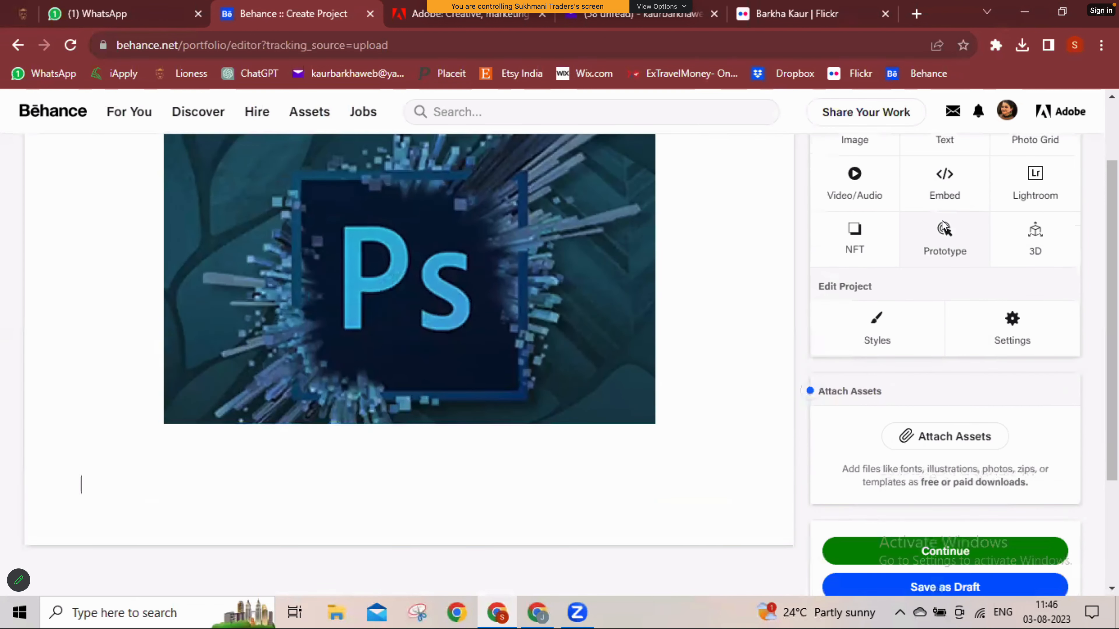
click(218, 324)
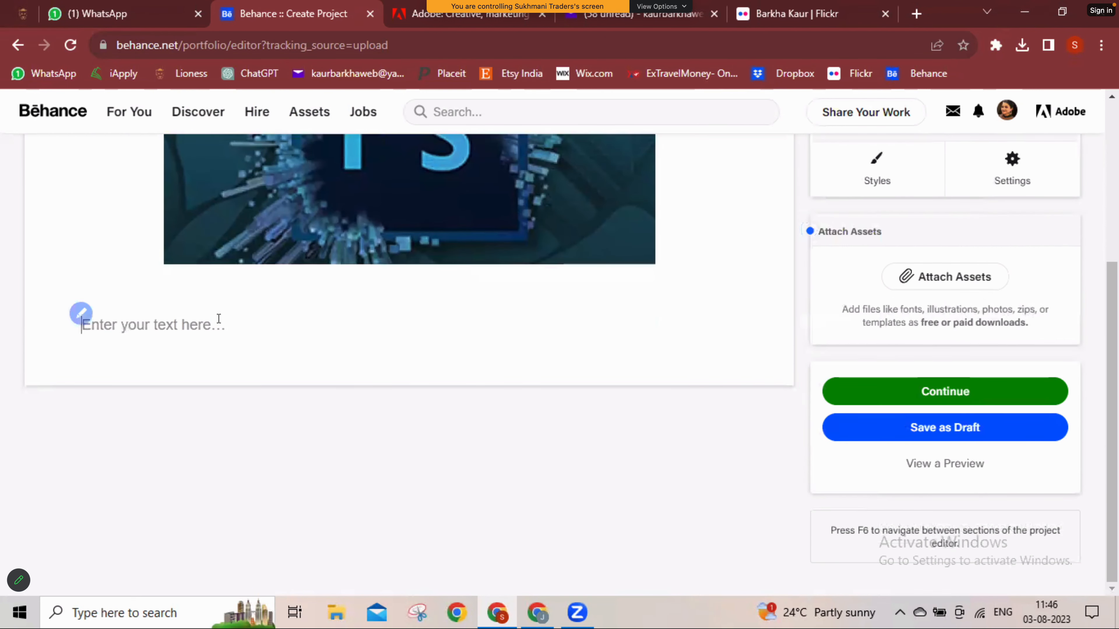
text(PHOTOSHOP)
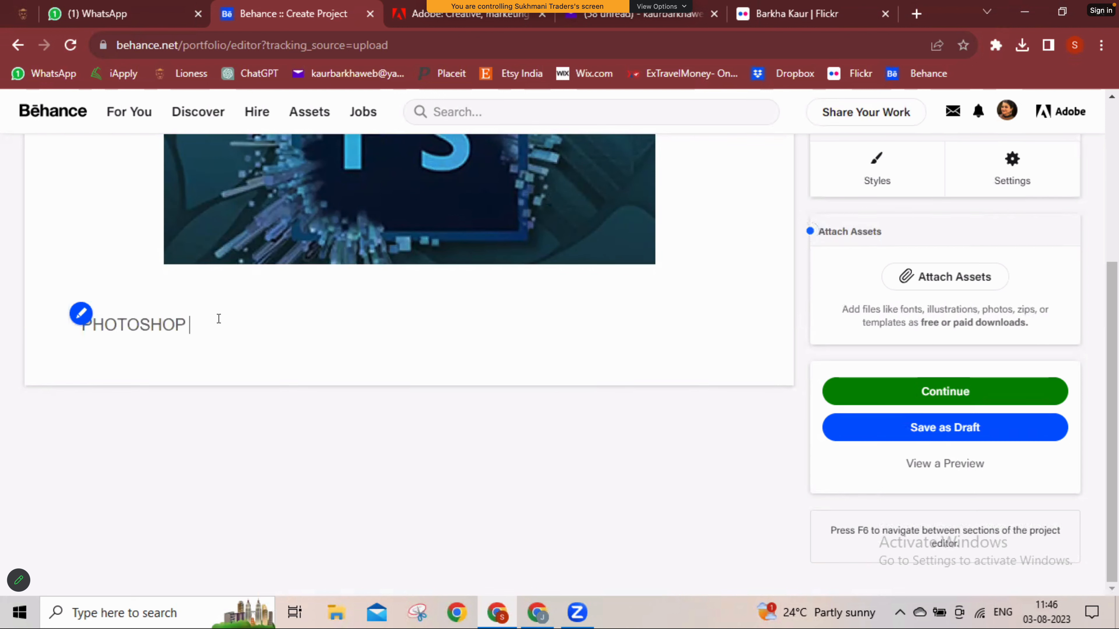
text( EXPERT HERE)
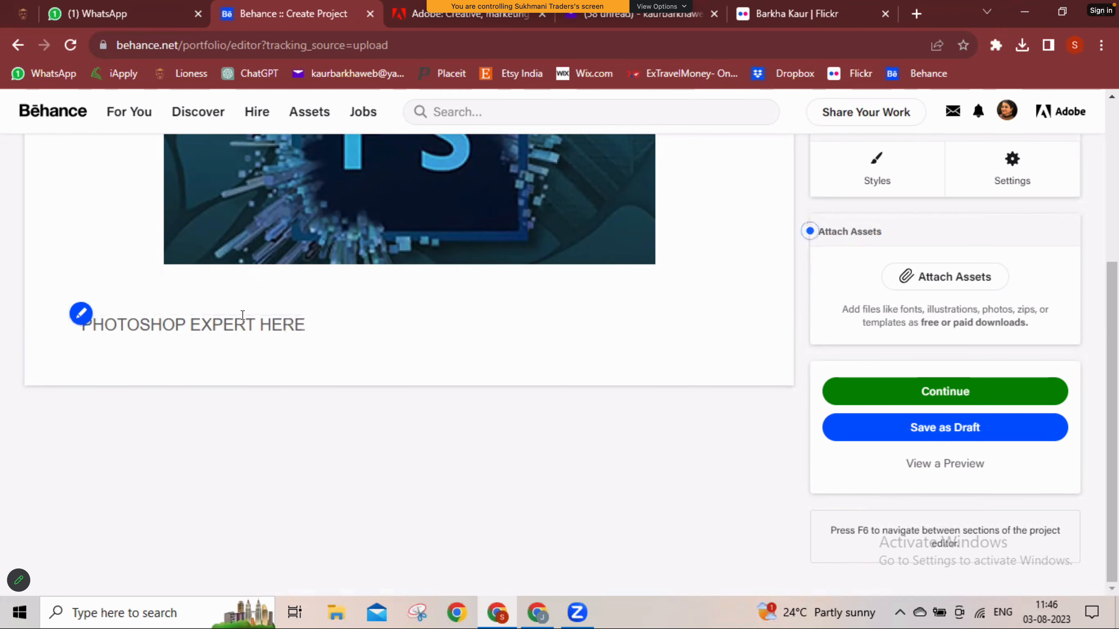
Make the caption below the image bold except for its first letter, centre the line, and set the bold part to size 15
key(super+a)
drag(310, 325, 82, 324)
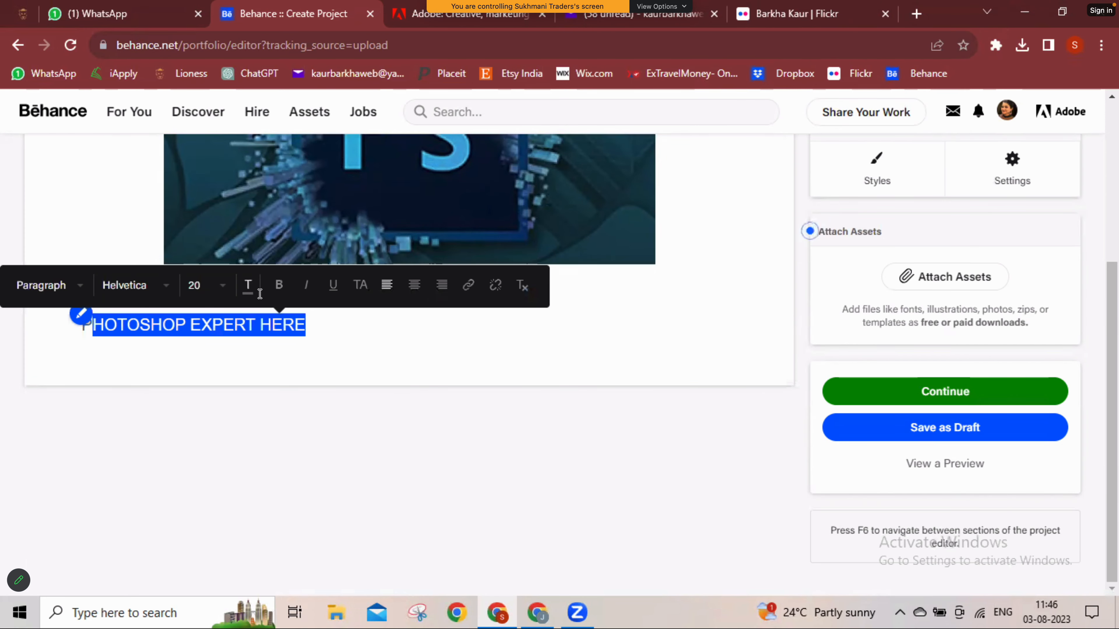
click(279, 286)
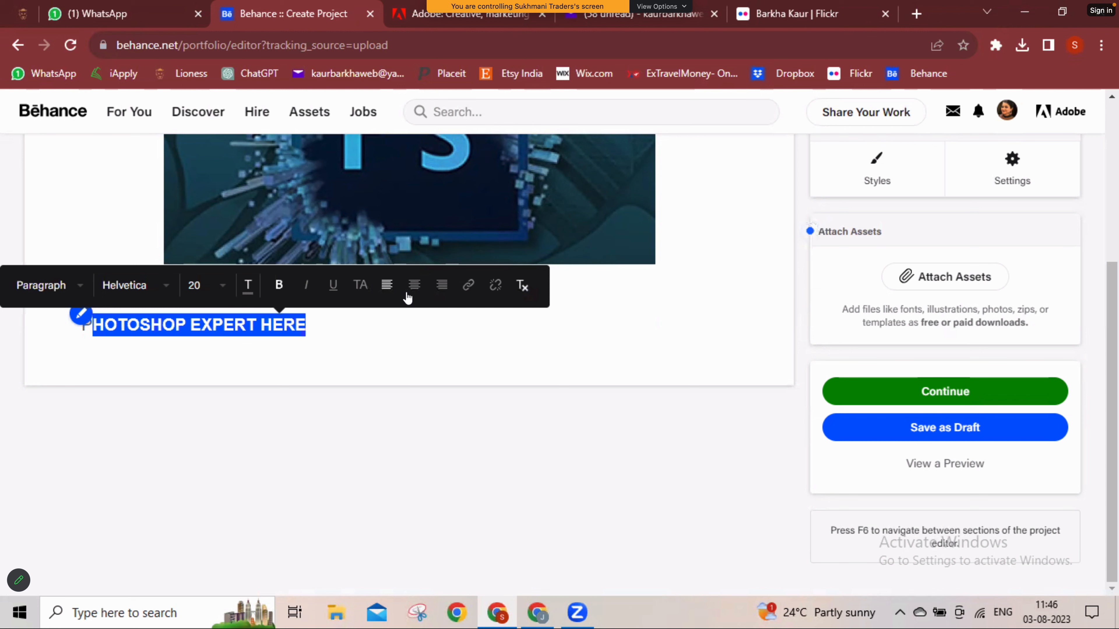
click(414, 285)
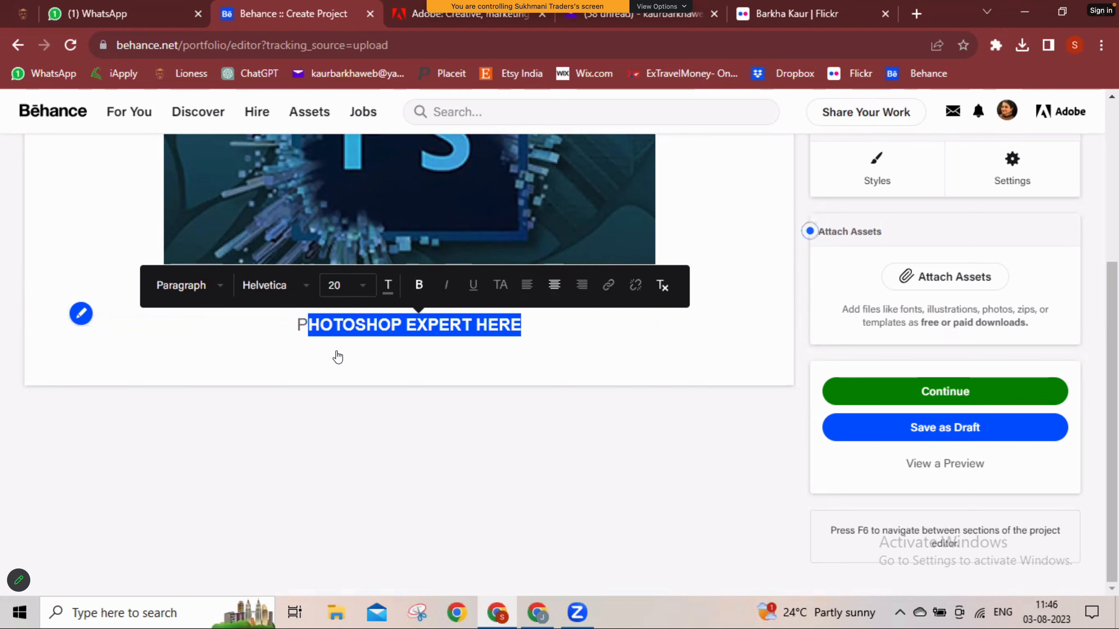
click(343, 285)
click(350, 497)
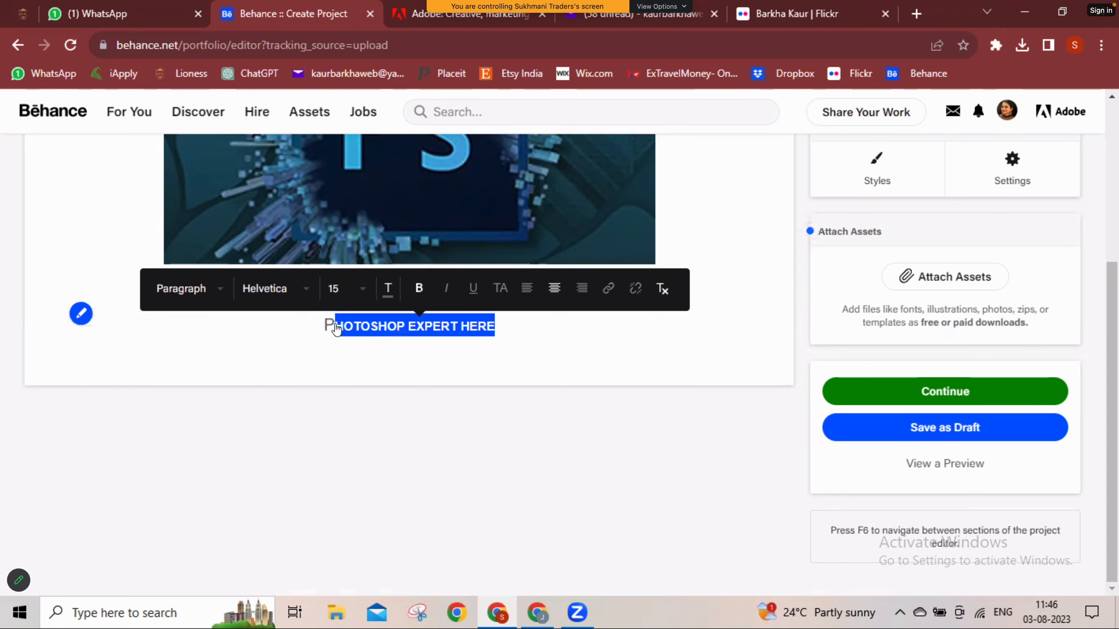
click(334, 327)
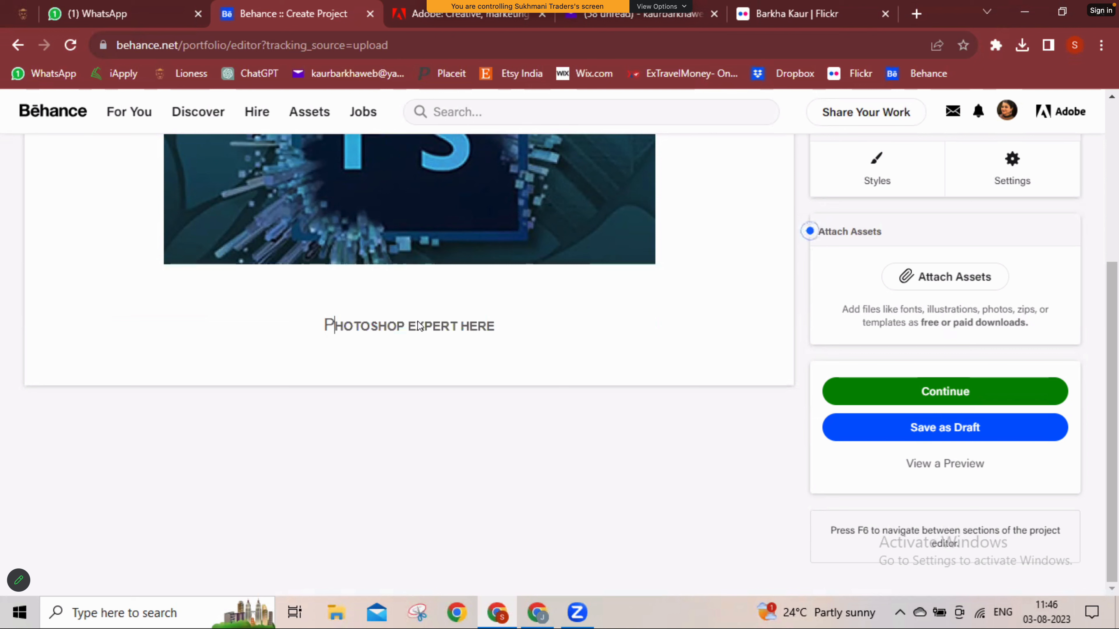
mouse_move(377, 324)
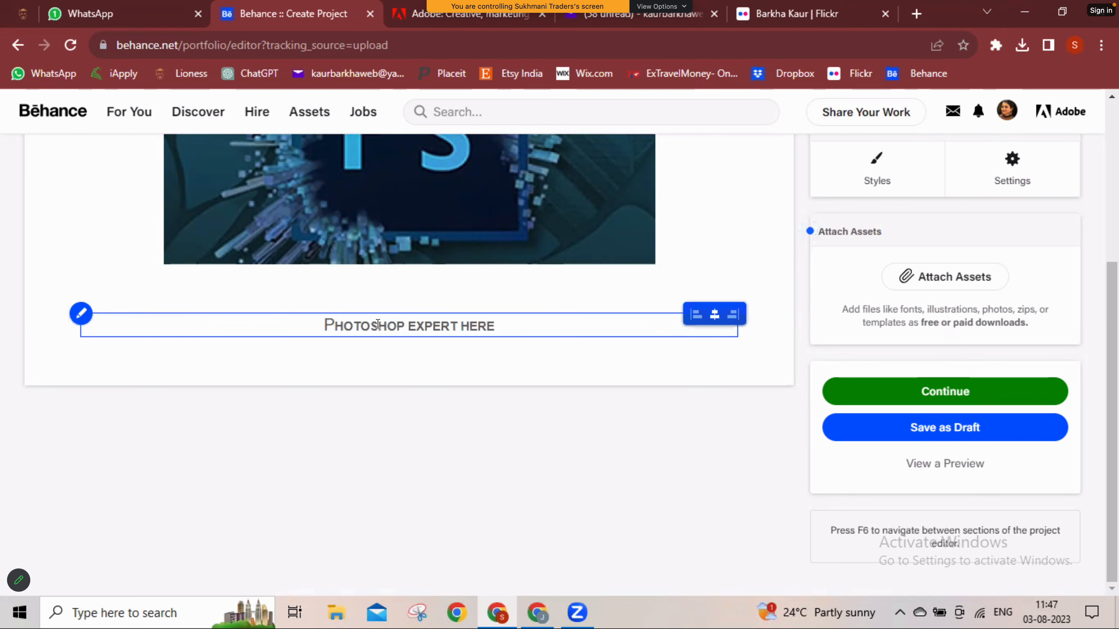
scroll(383, 391, up, 3)
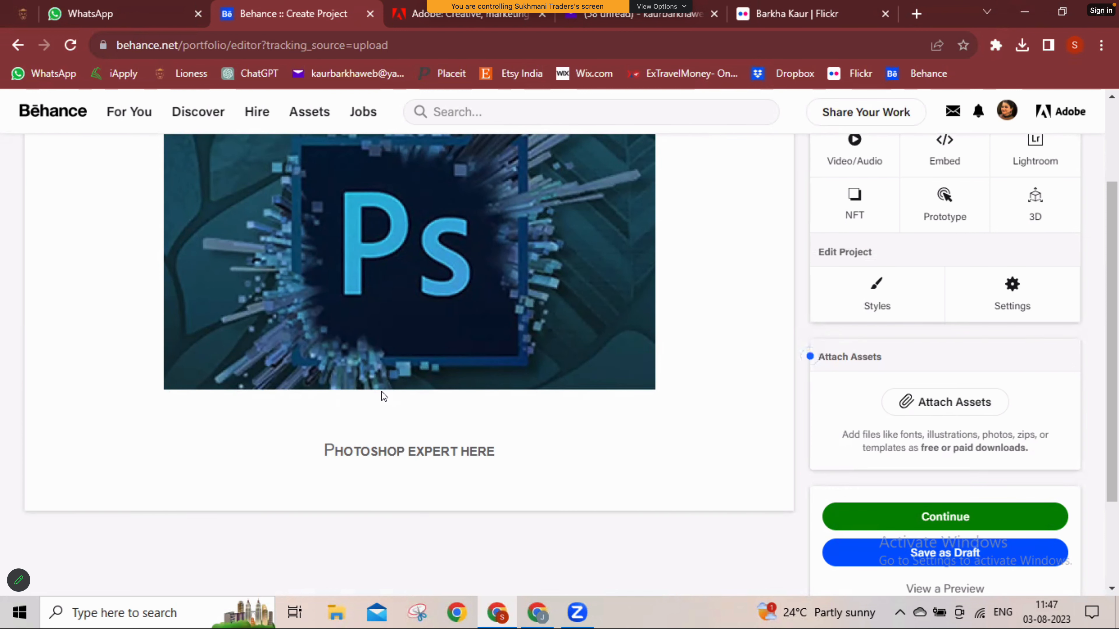
Continue to the project's publishing details and enter the project title "PHOTSHOP EXPERT"
scroll(381, 392, up, 3)
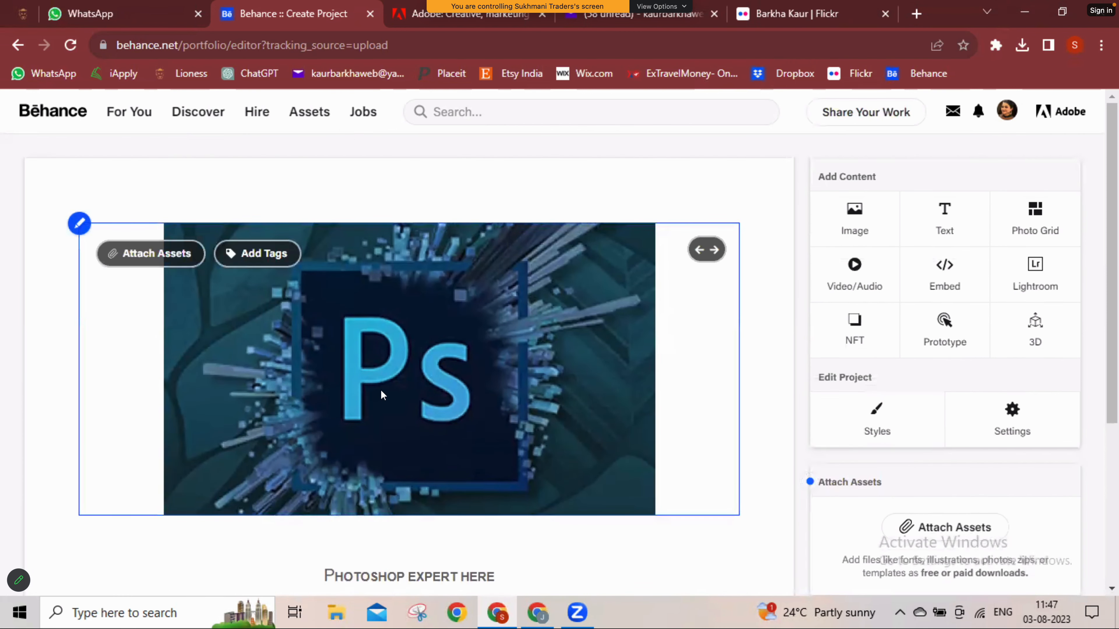
scroll(382, 394, down, 5)
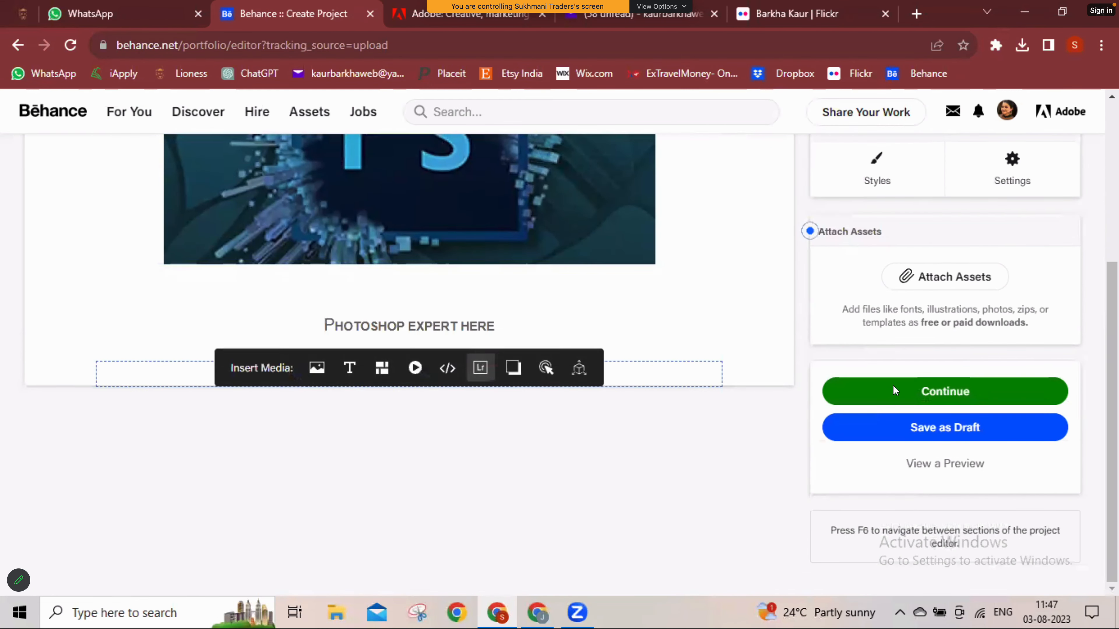
click(901, 391)
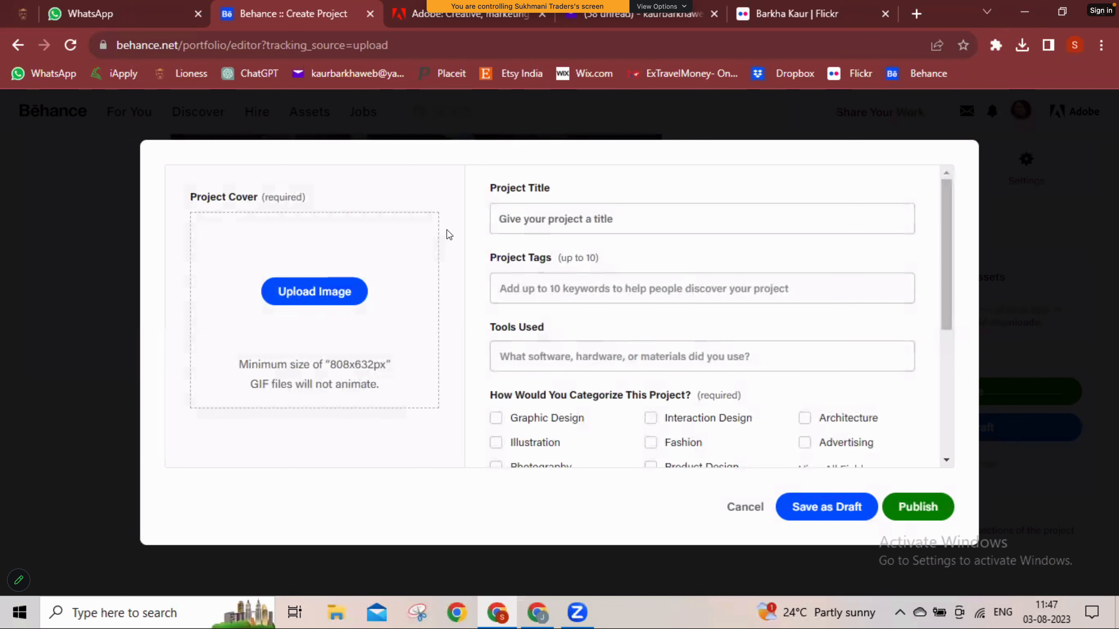
click(547, 215)
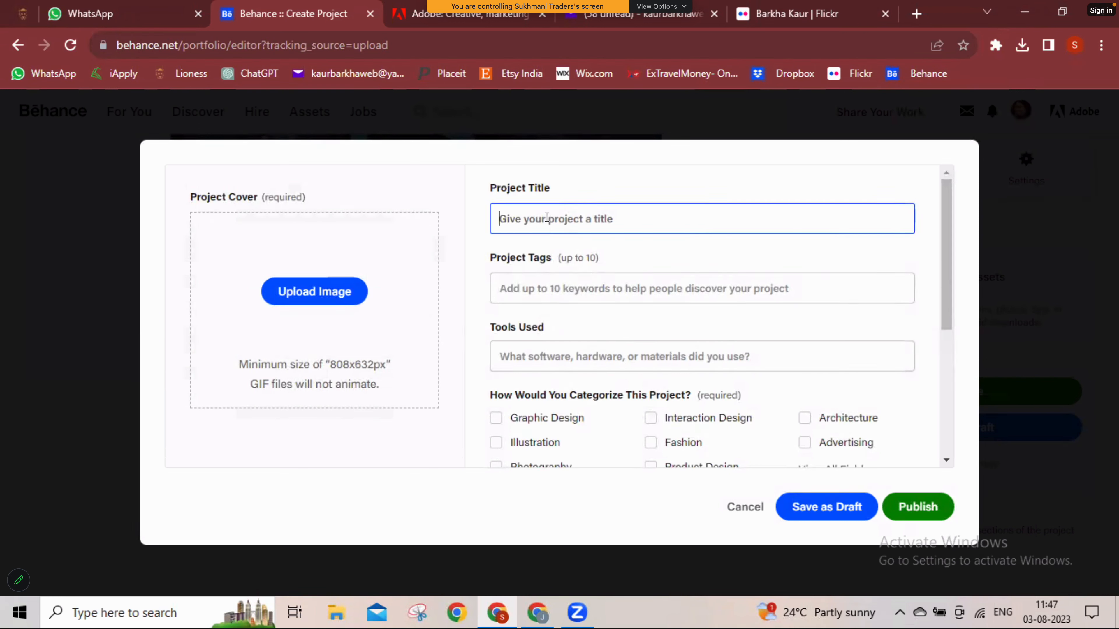
text(PHOTSHOP)
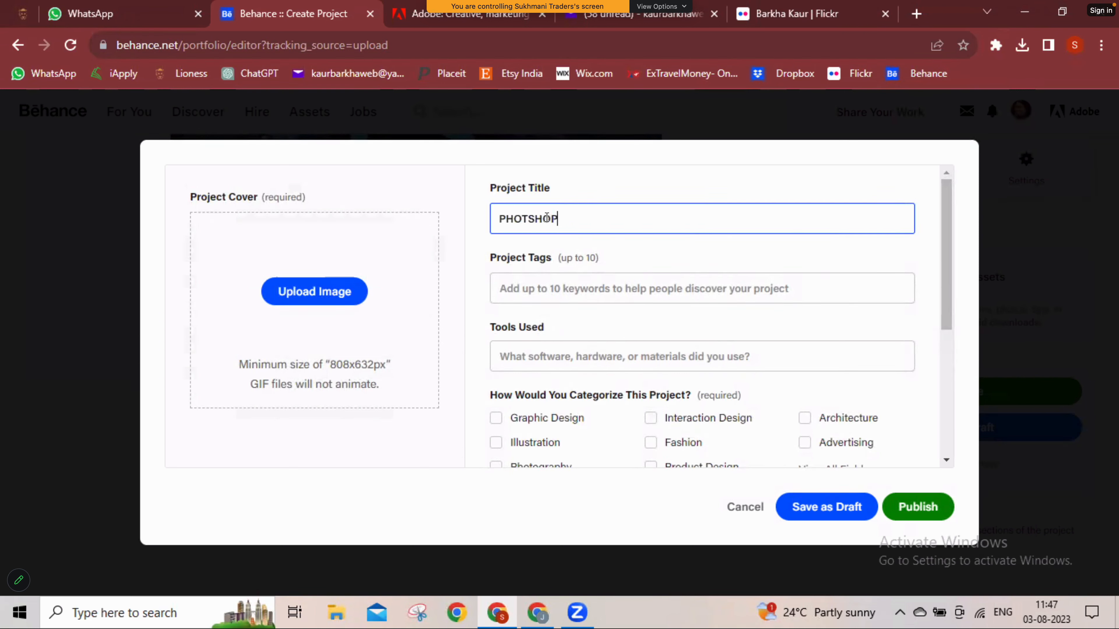
text( EXPERT)
Add the project tags photoshop, designer, graphic, visual identity, brand design and logo
click(524, 286)
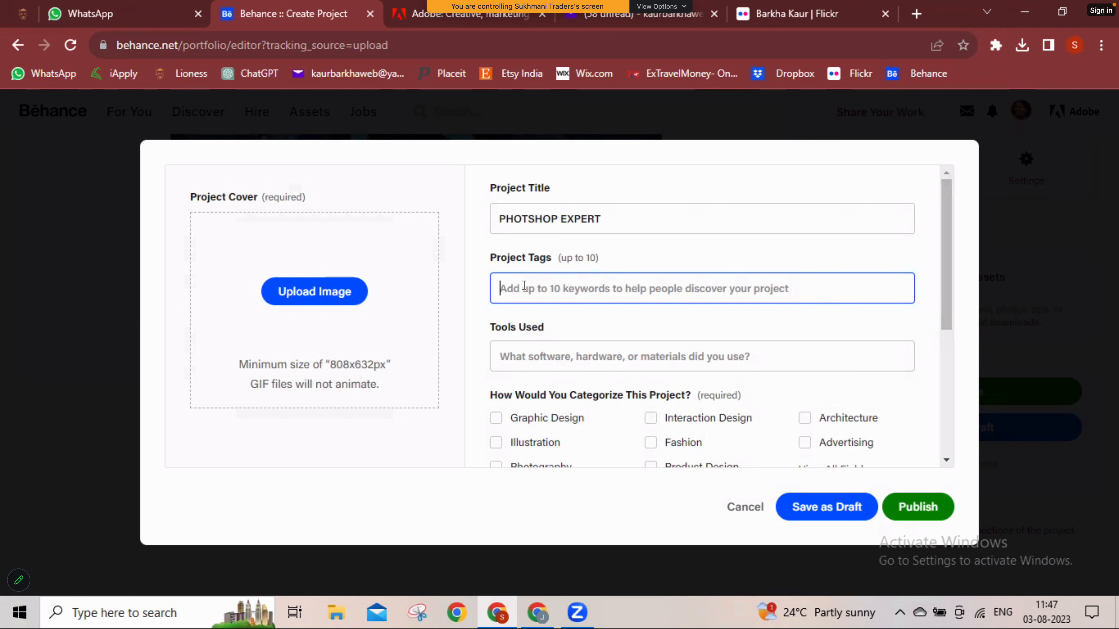
text(photoshop)
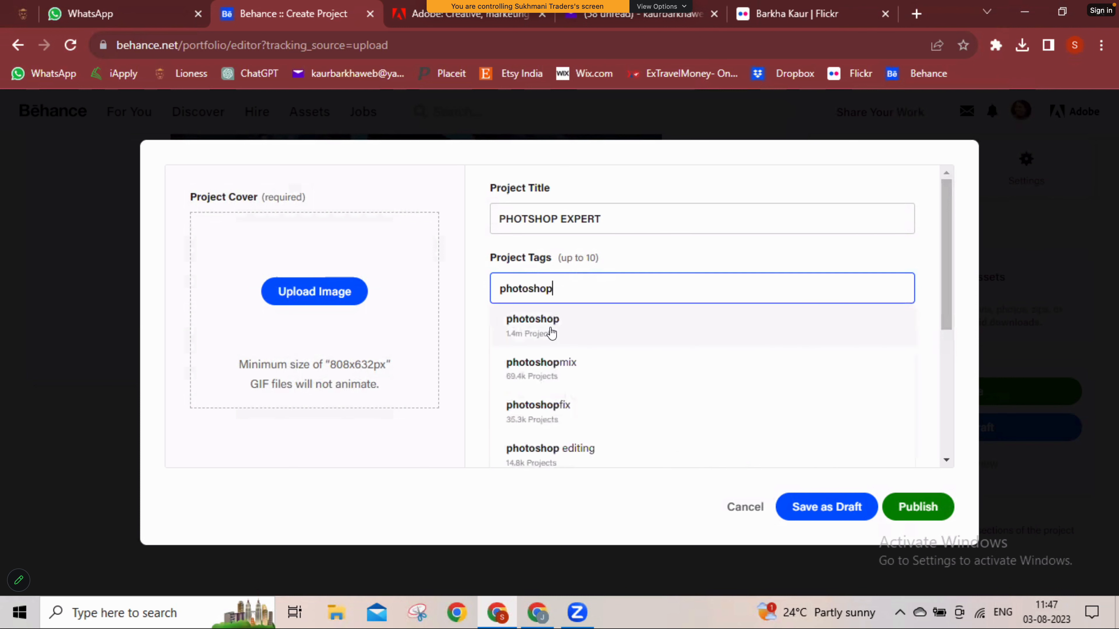
key(Return)
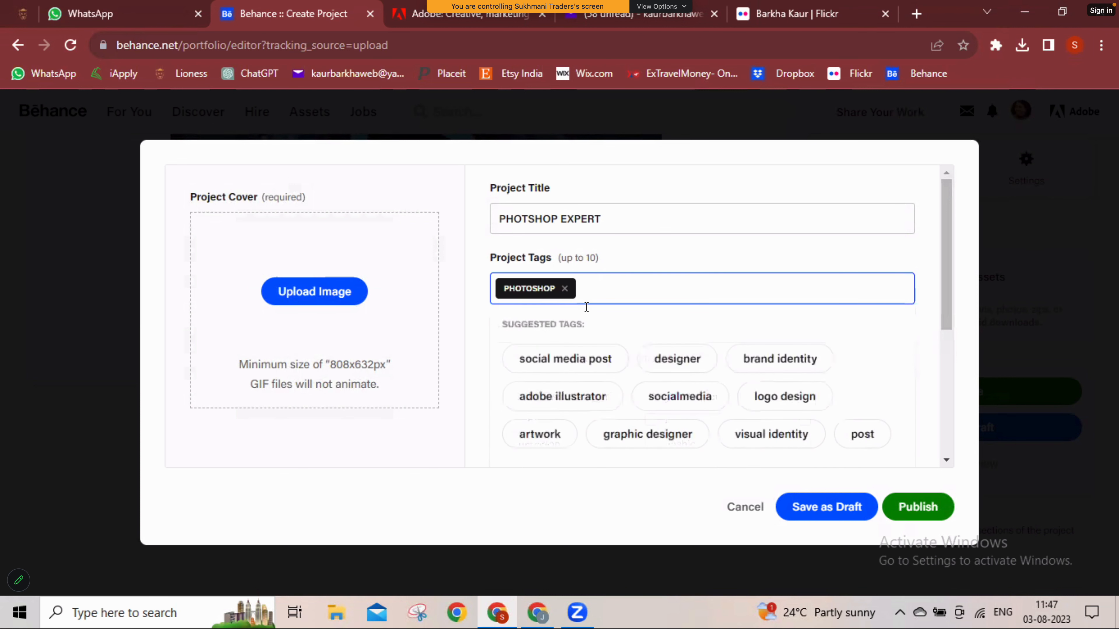
click(691, 360)
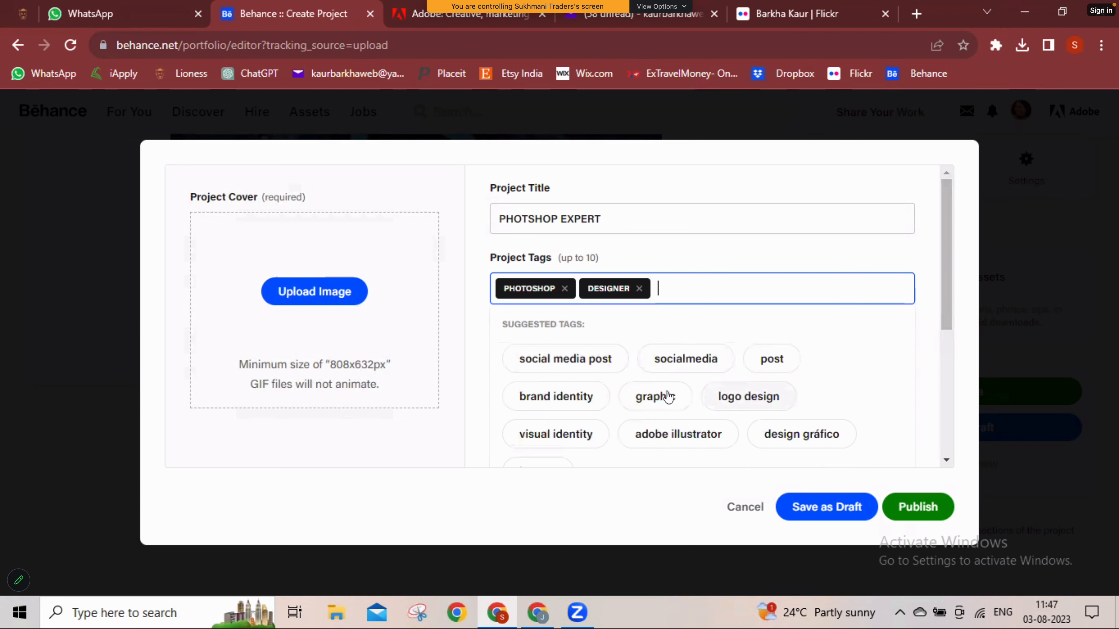
click(674, 398)
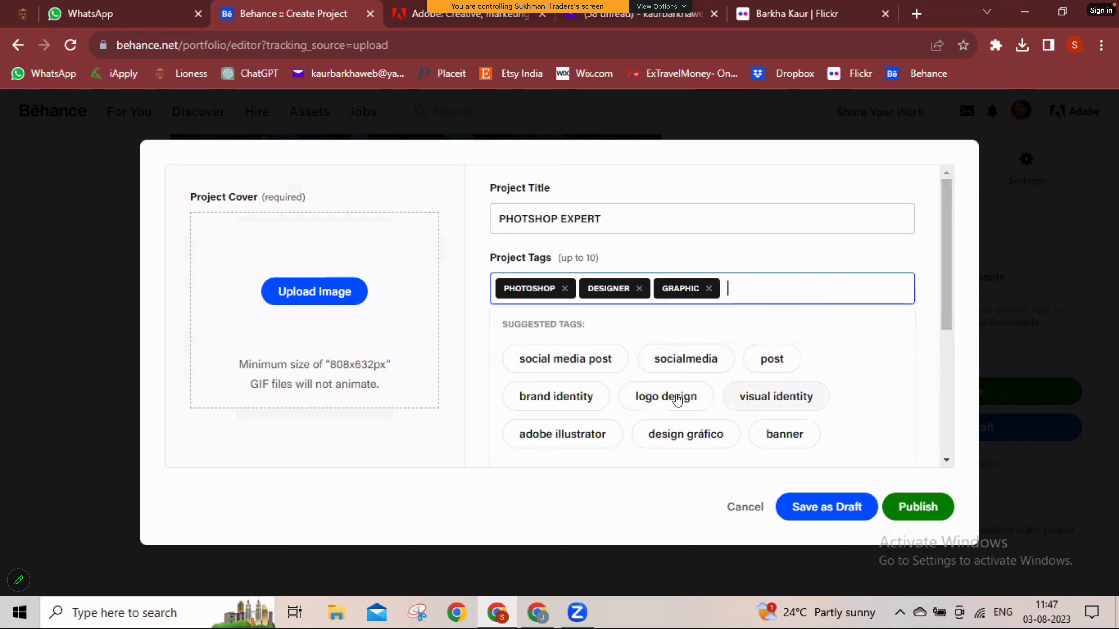
click(678, 396)
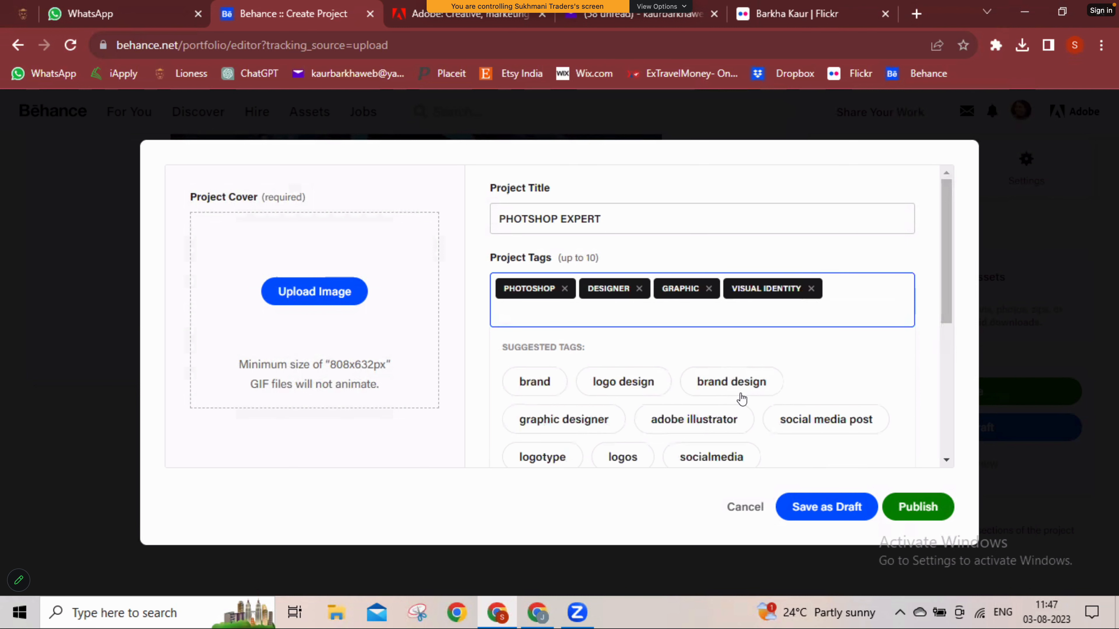
click(629, 386)
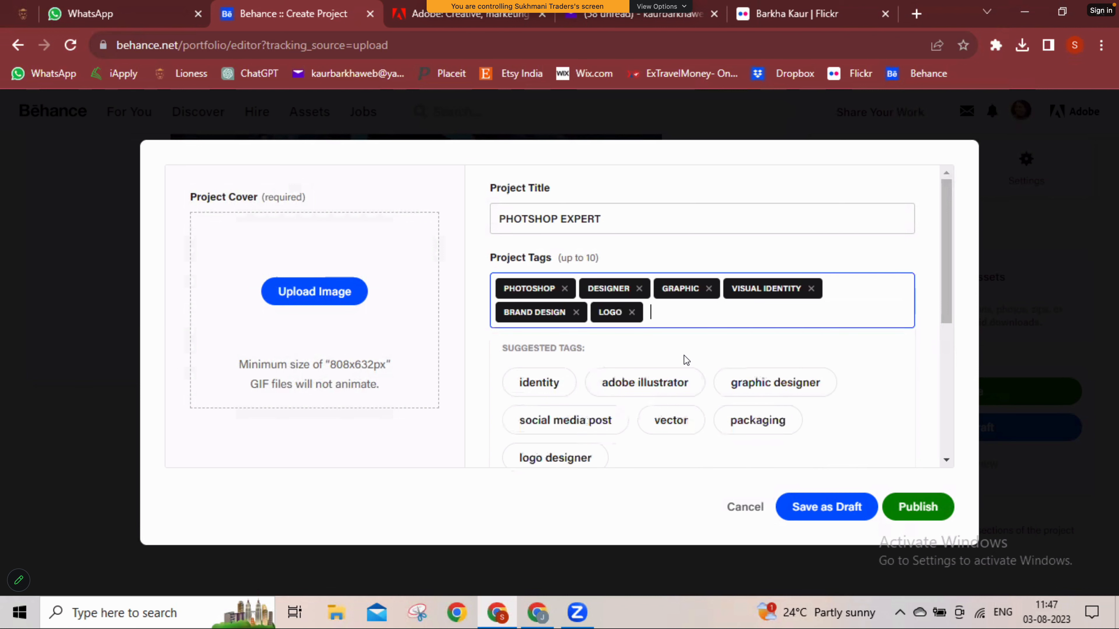
Review the visibility, copyright and content settings, and try to upload the image 7-large as the project cover
scroll(684, 355, down, 5)
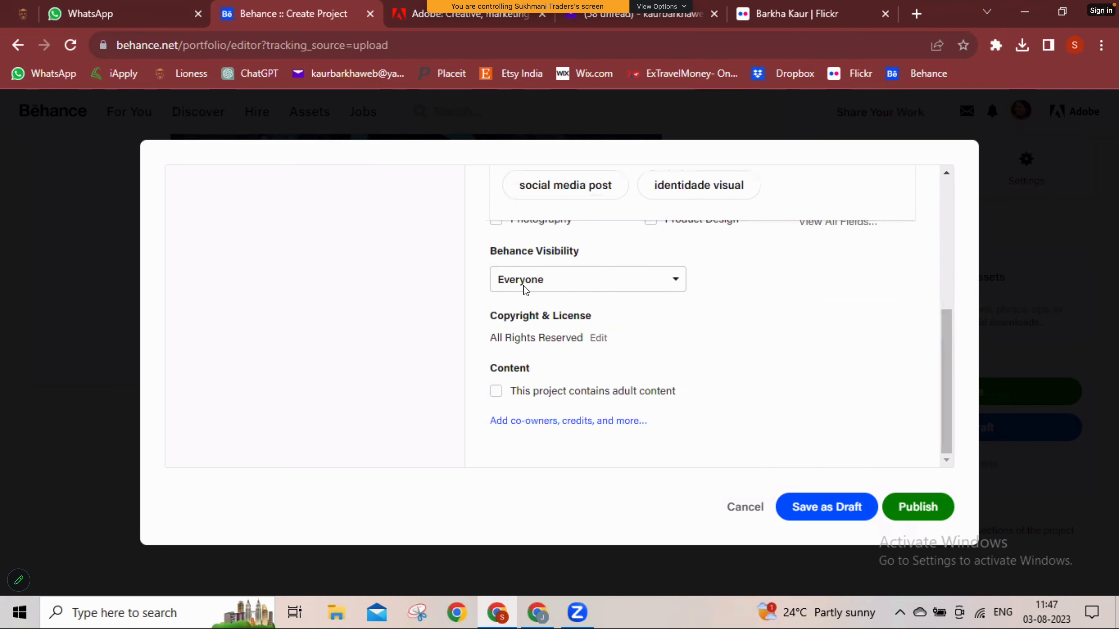
scroll(517, 277, up, 1)
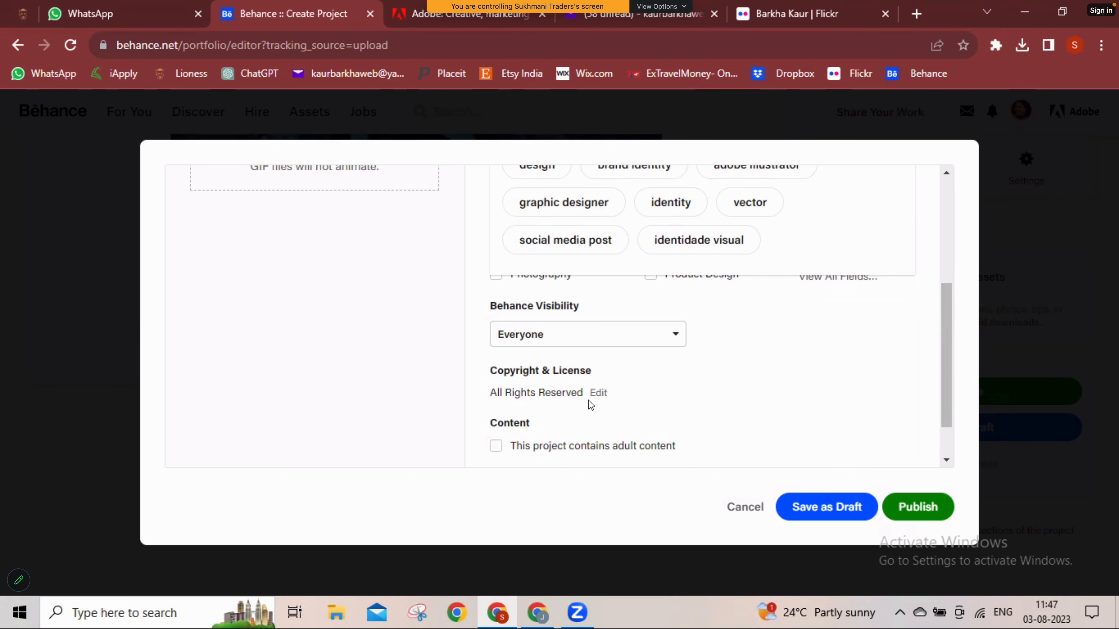
scroll(588, 401, down, 1)
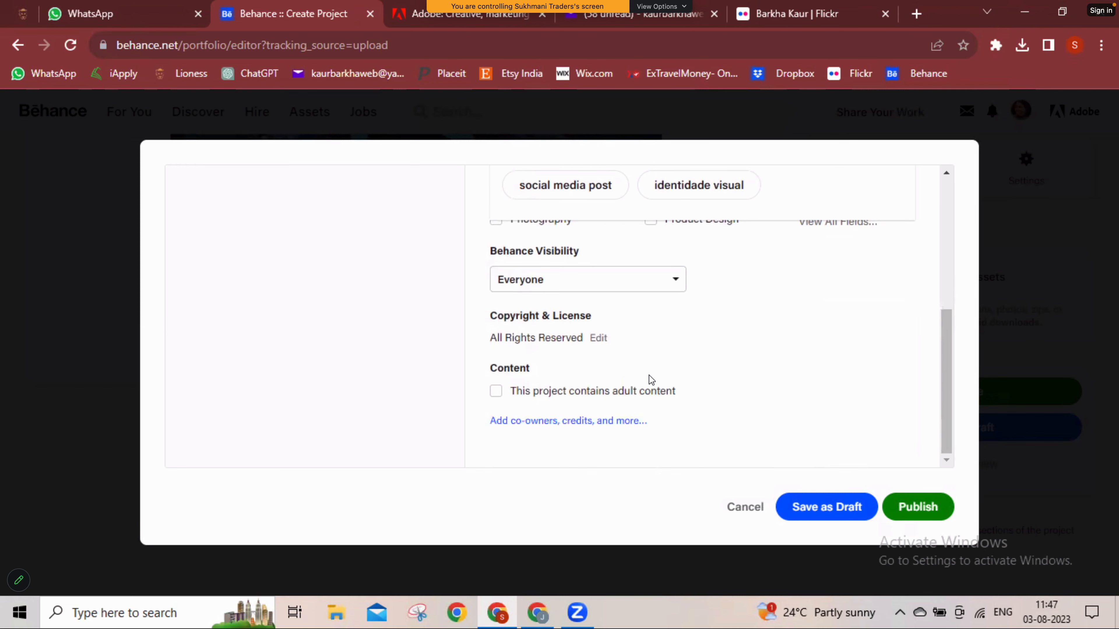
scroll(649, 375, up, 5)
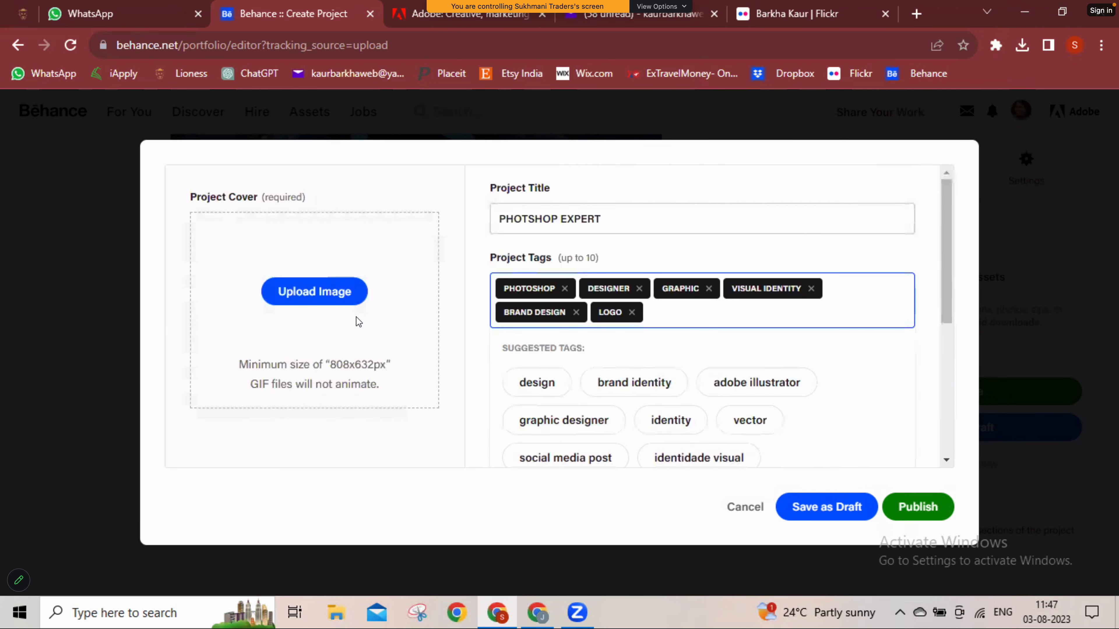
click(309, 296)
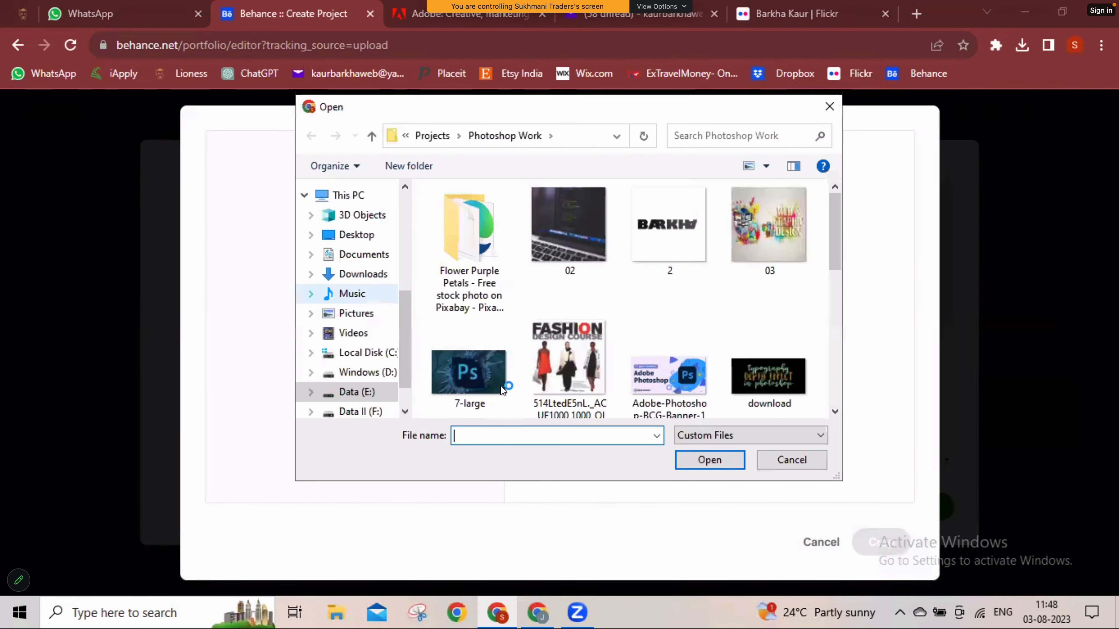
click(477, 377)
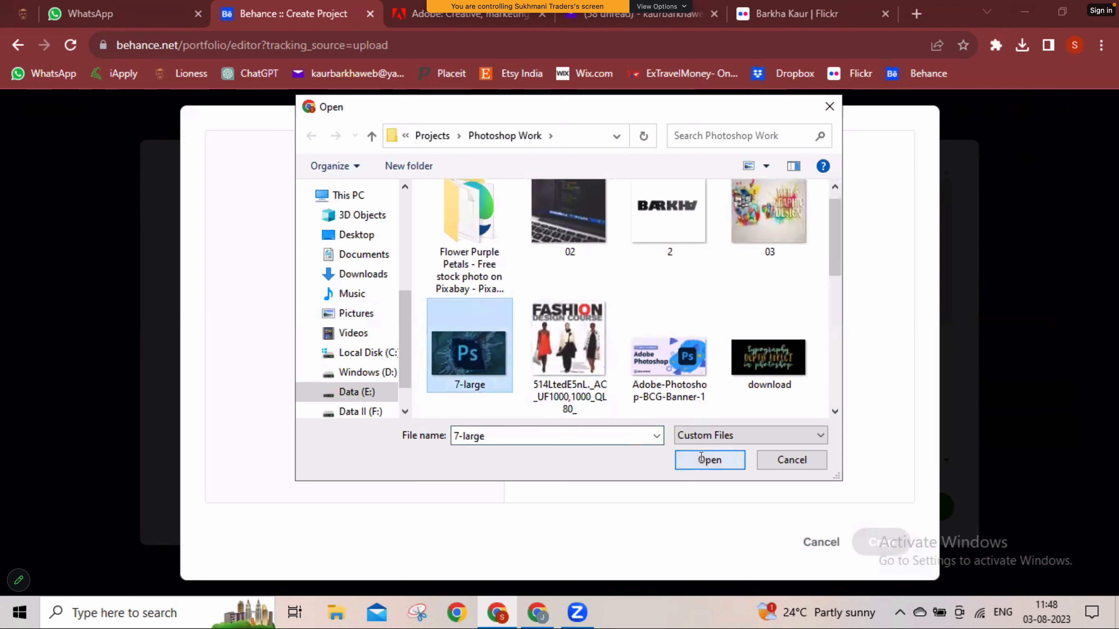
click(693, 458)
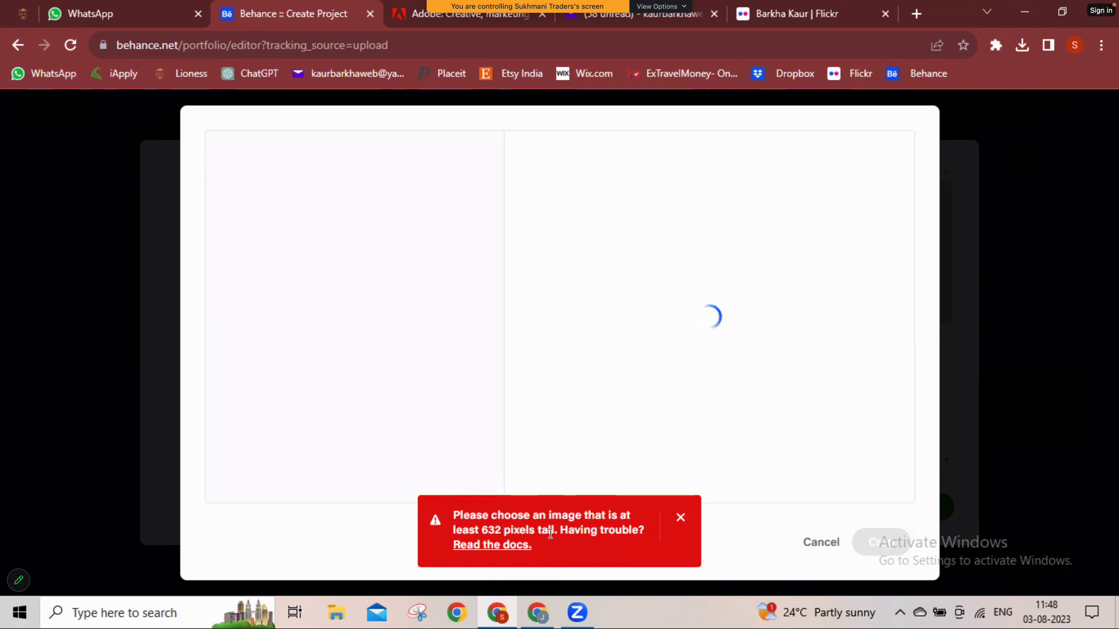
click(682, 518)
Try to upload Adobe-Photoshop-BCG-Banner-1 as the project cover and cancel the cover selection
click(572, 482)
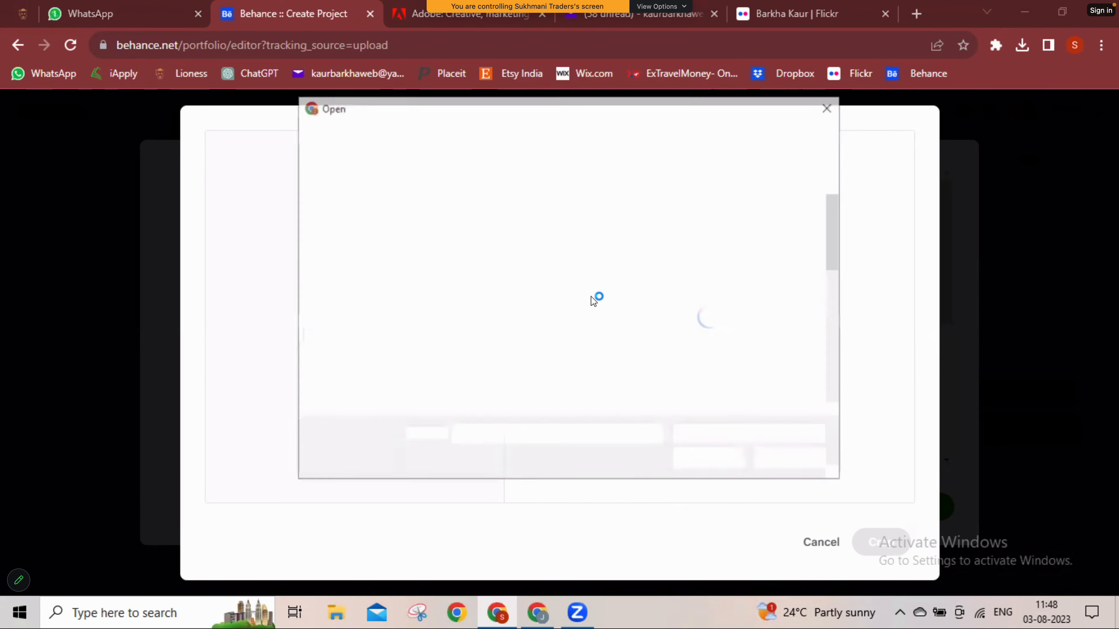
click(667, 379)
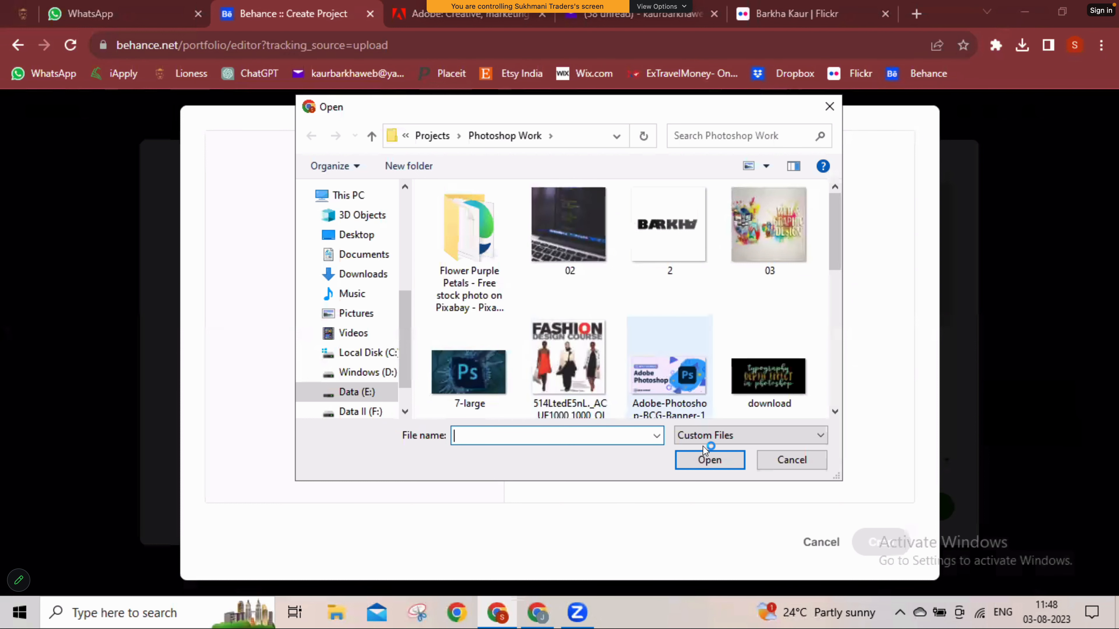
click(705, 460)
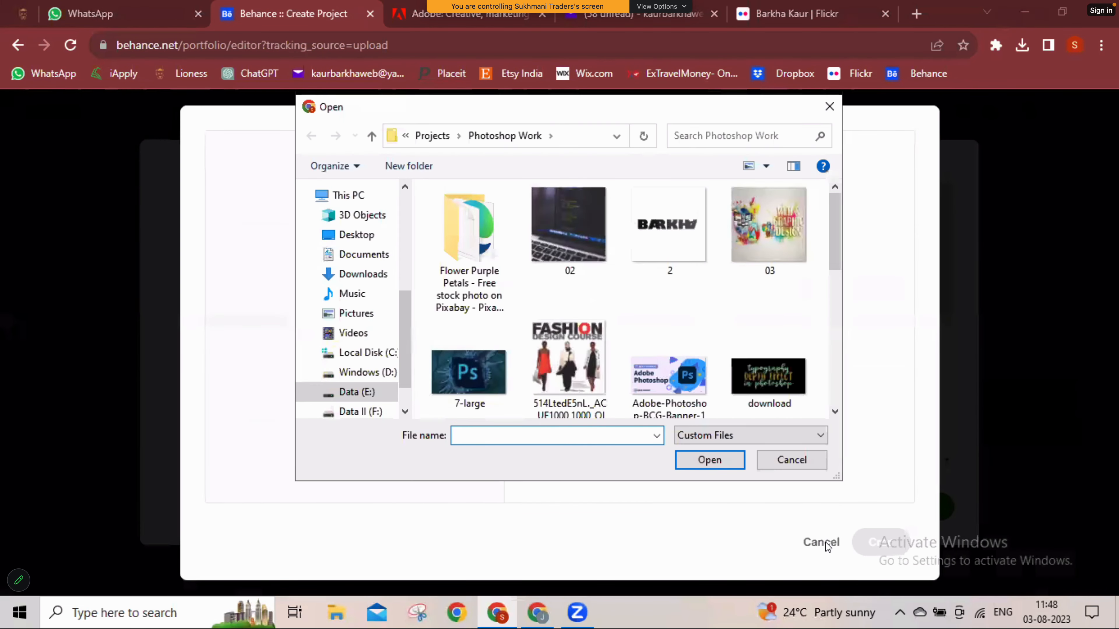
click(782, 462)
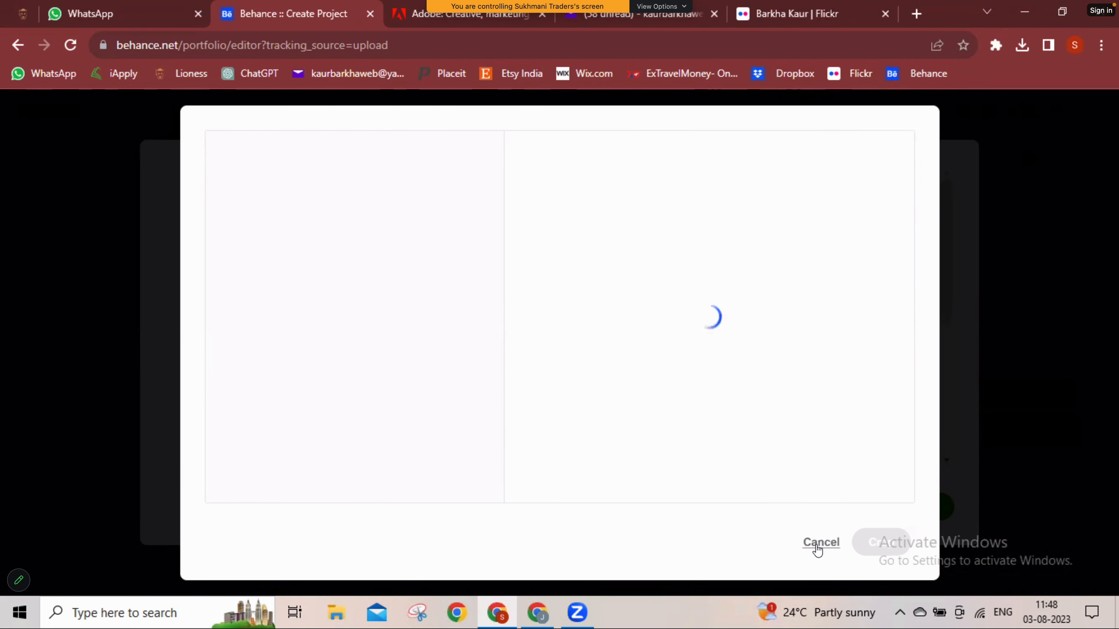
click(817, 547)
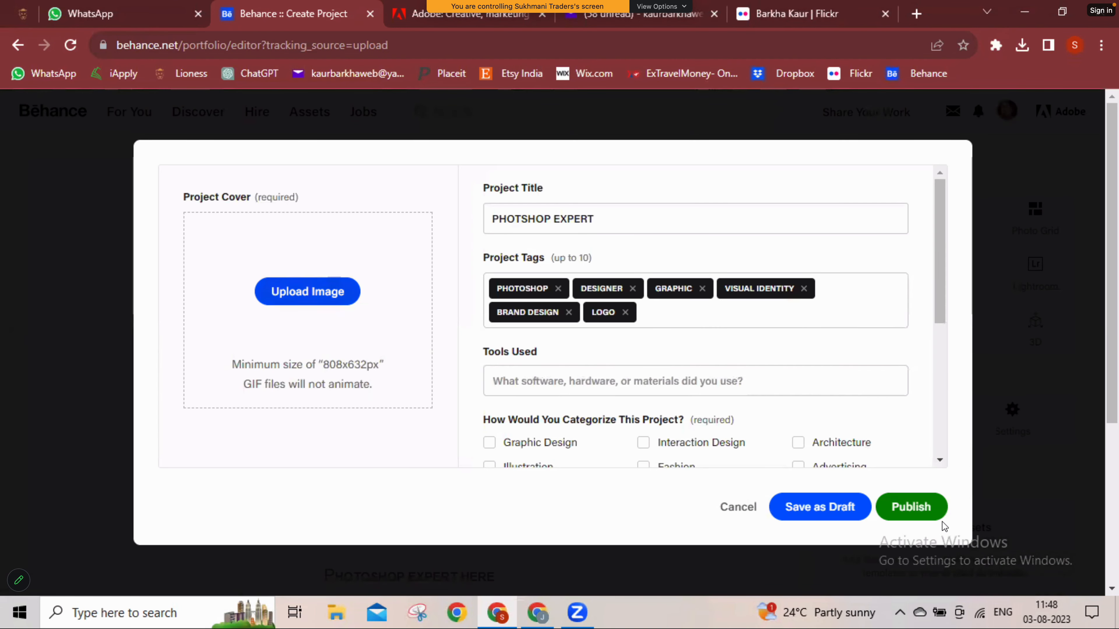
Try to publish the project, and add Adobe Photoshop to its tools used
click(914, 512)
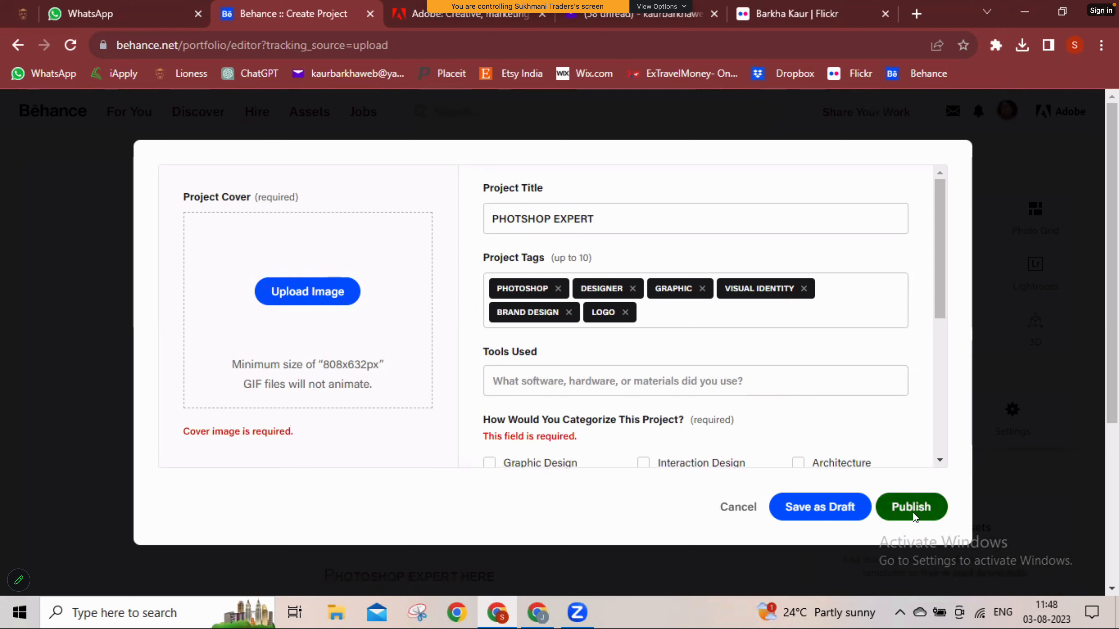
click(507, 380)
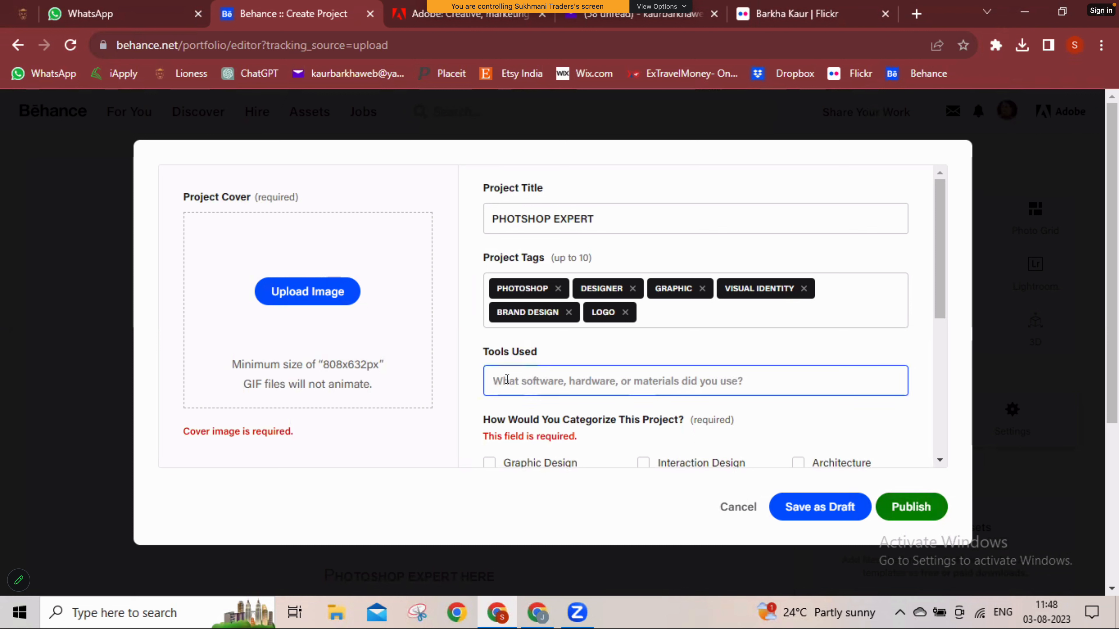
text(photoshop)
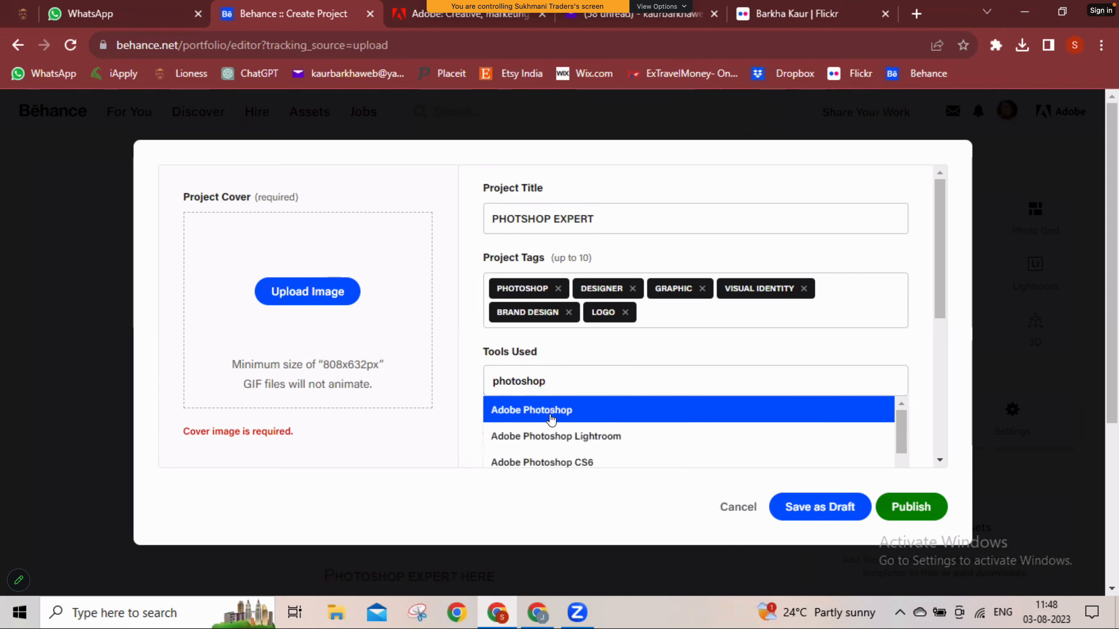
click(550, 416)
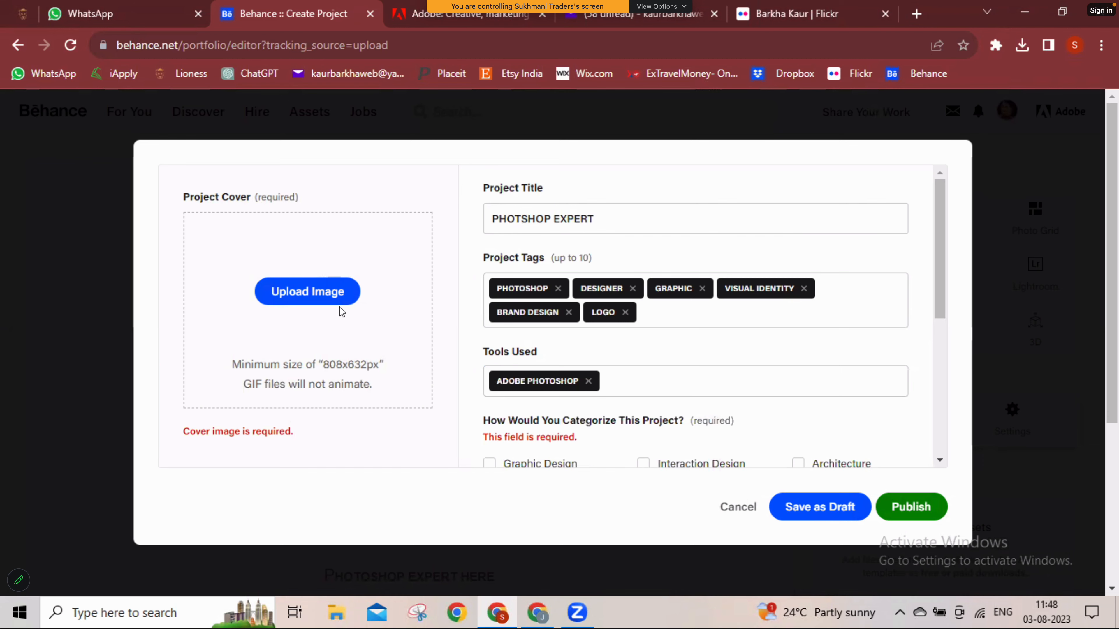
Upload the image 03 from the Photoshop Work folder as the project cover and accept its default crop
click(324, 304)
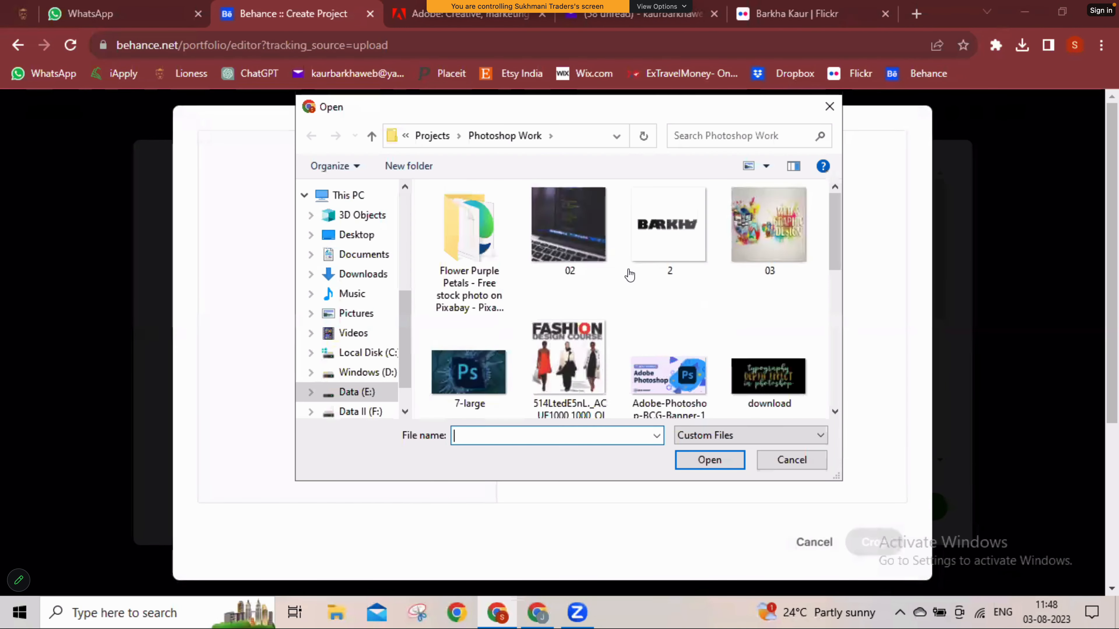
click(769, 247)
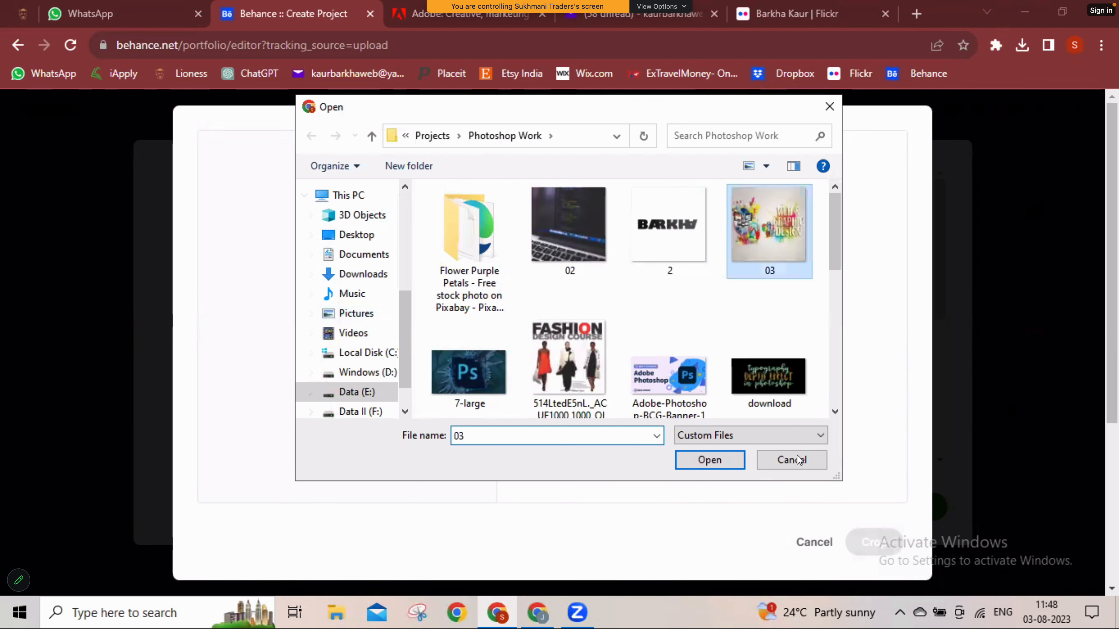
click(716, 465)
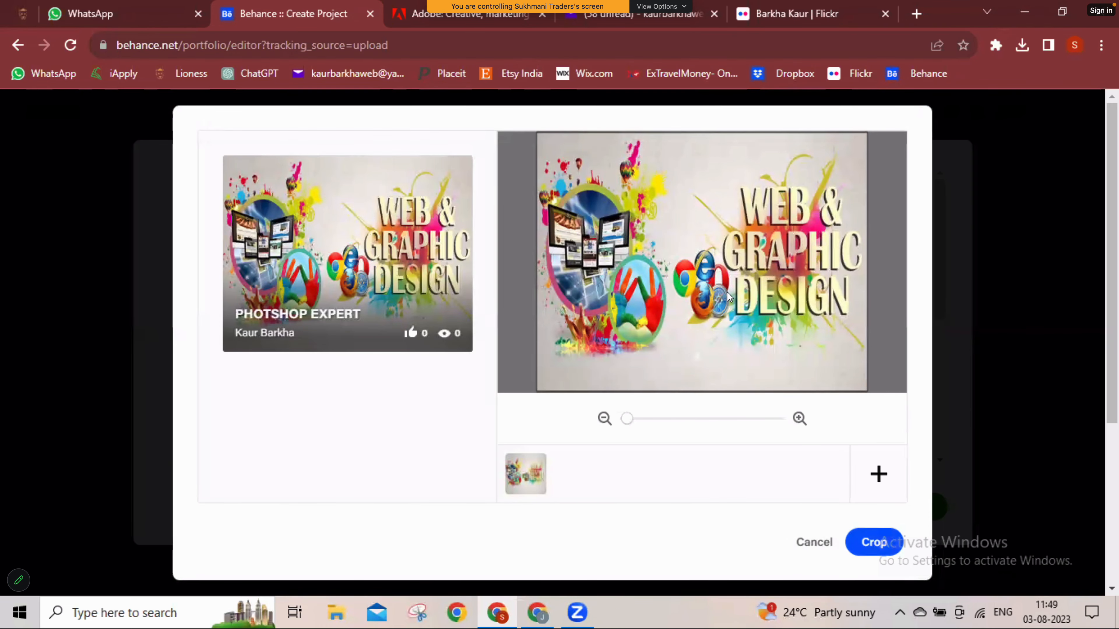
click(877, 550)
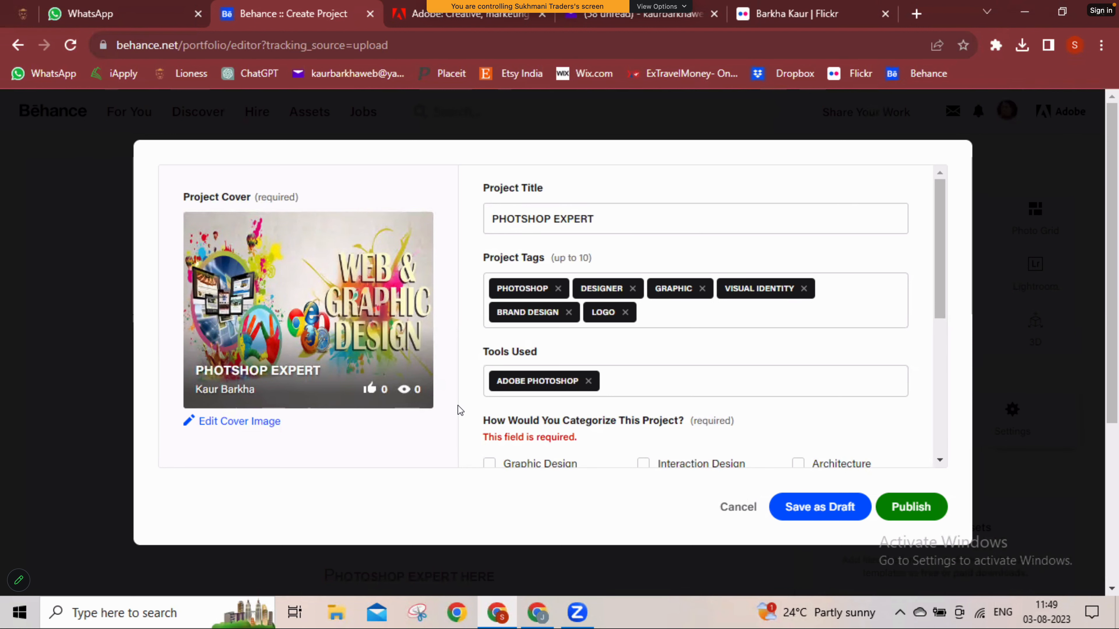
Try to publish the project, and add Adobe Photoshop CS6 to its tools used
scroll(460, 410, down, 6)
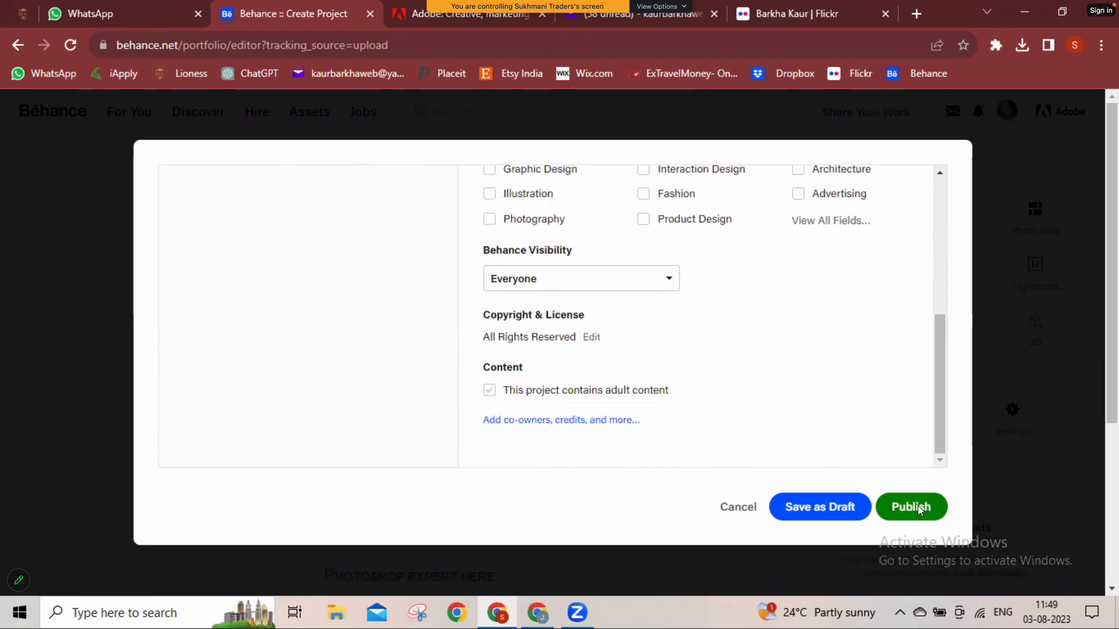
click(922, 509)
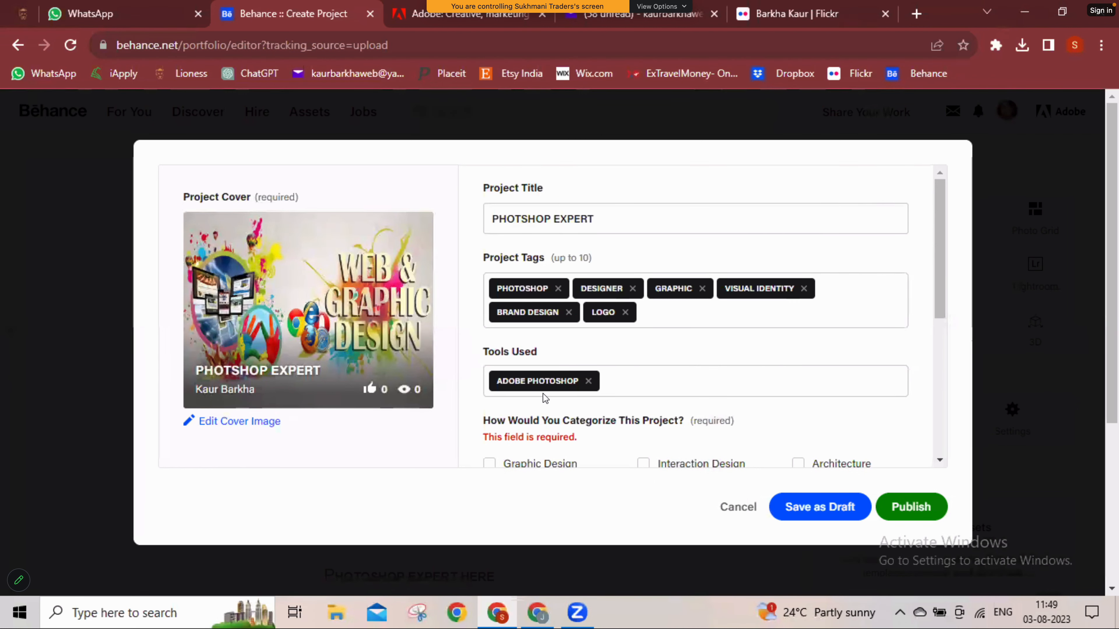
click(629, 386)
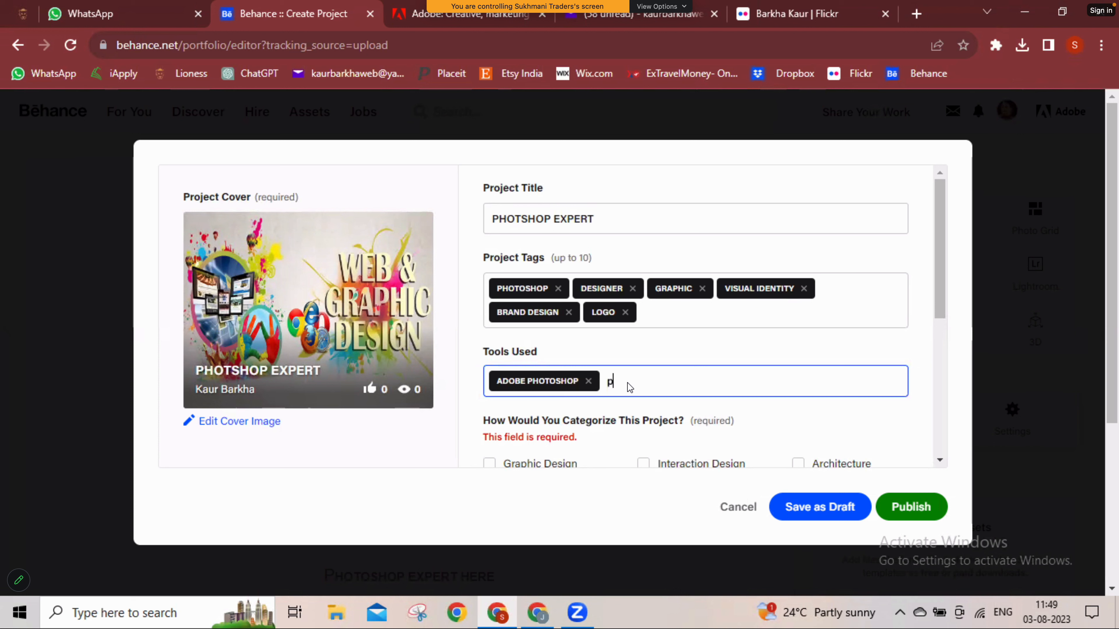
text(hop)
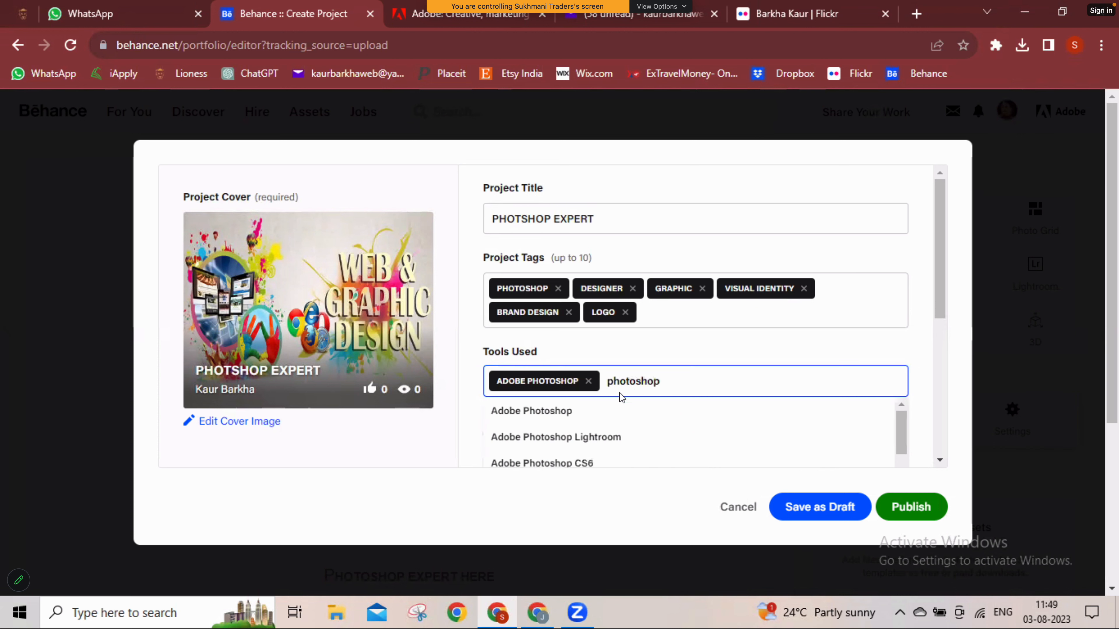
click(562, 463)
click(749, 380)
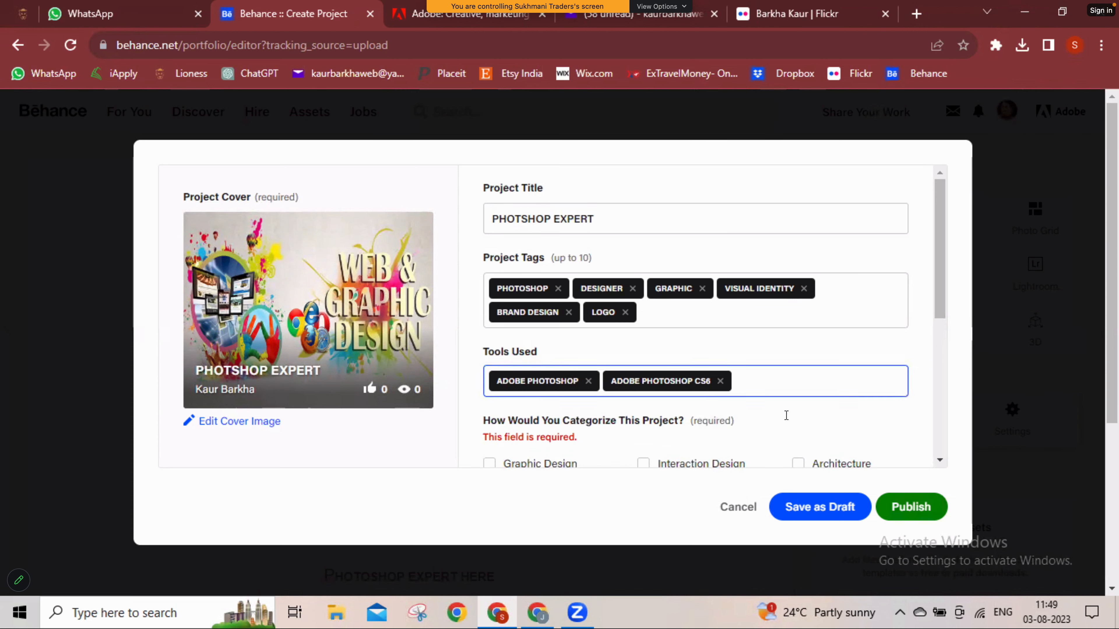
Categorize the project as Graphic Design, Fashion and Product Design, and publish it
scroll(786, 415, down, 3)
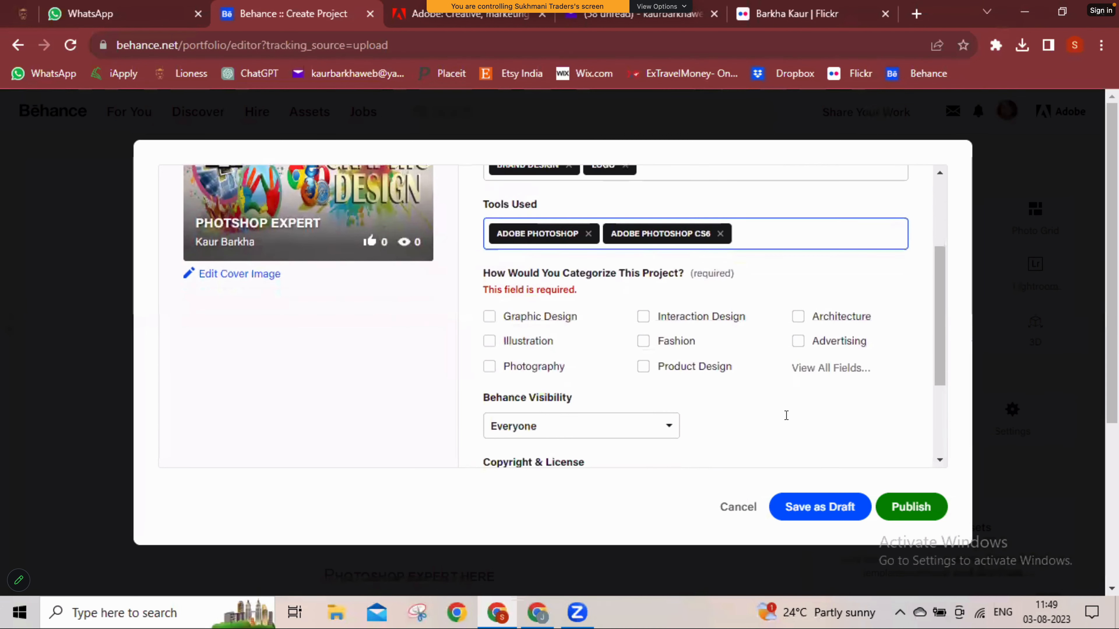
scroll(470, 338, down, 1)
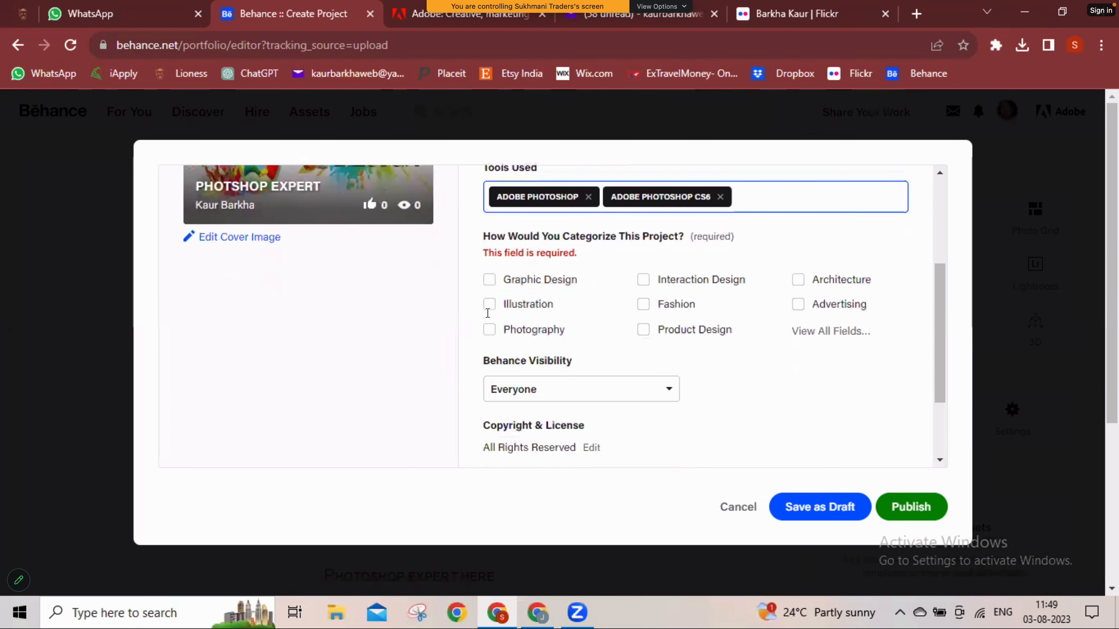
click(491, 283)
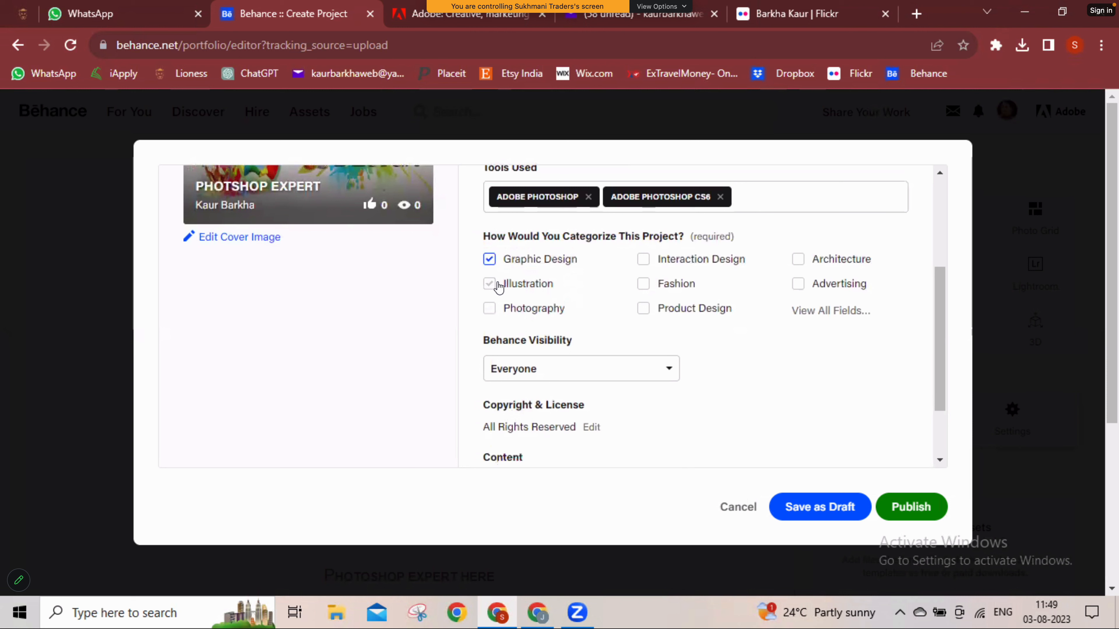
click(644, 284)
click(644, 310)
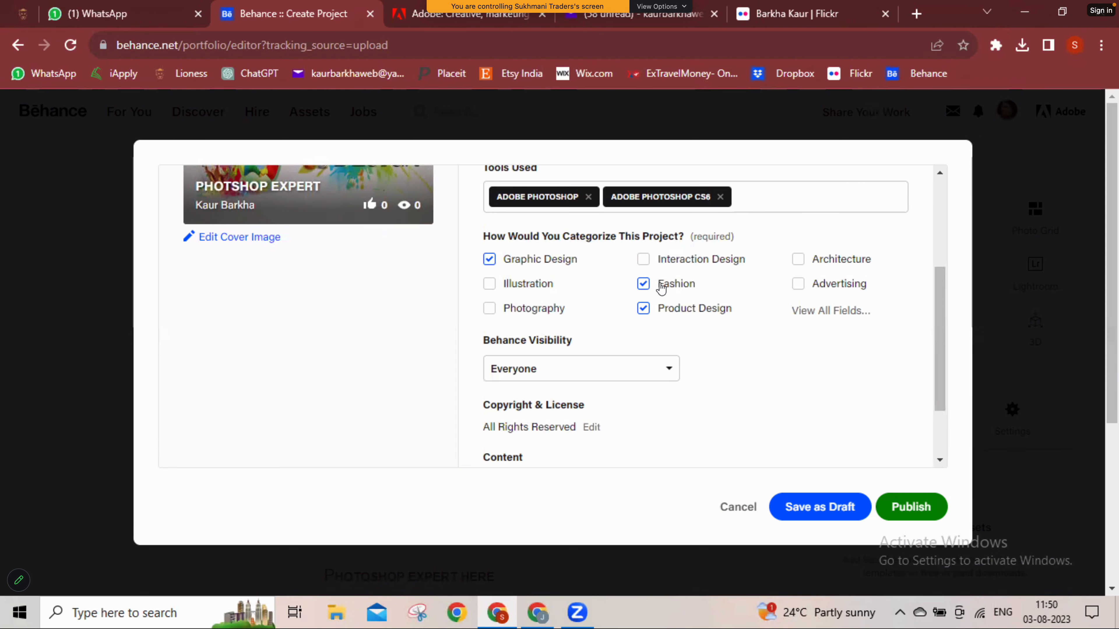
click(906, 508)
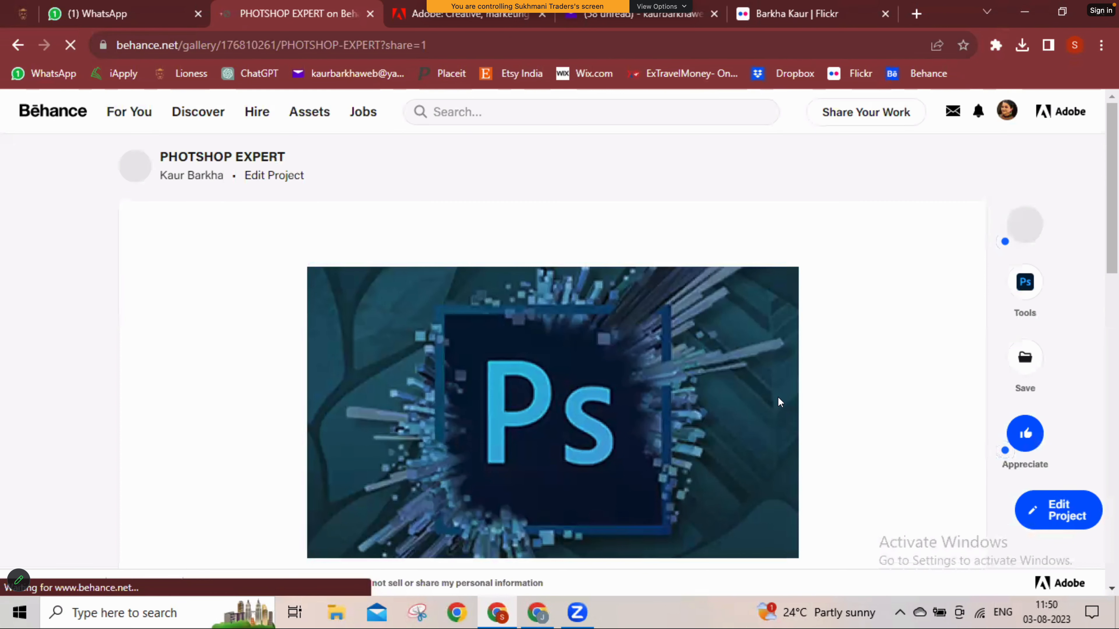
scroll(691, 420, down, 3)
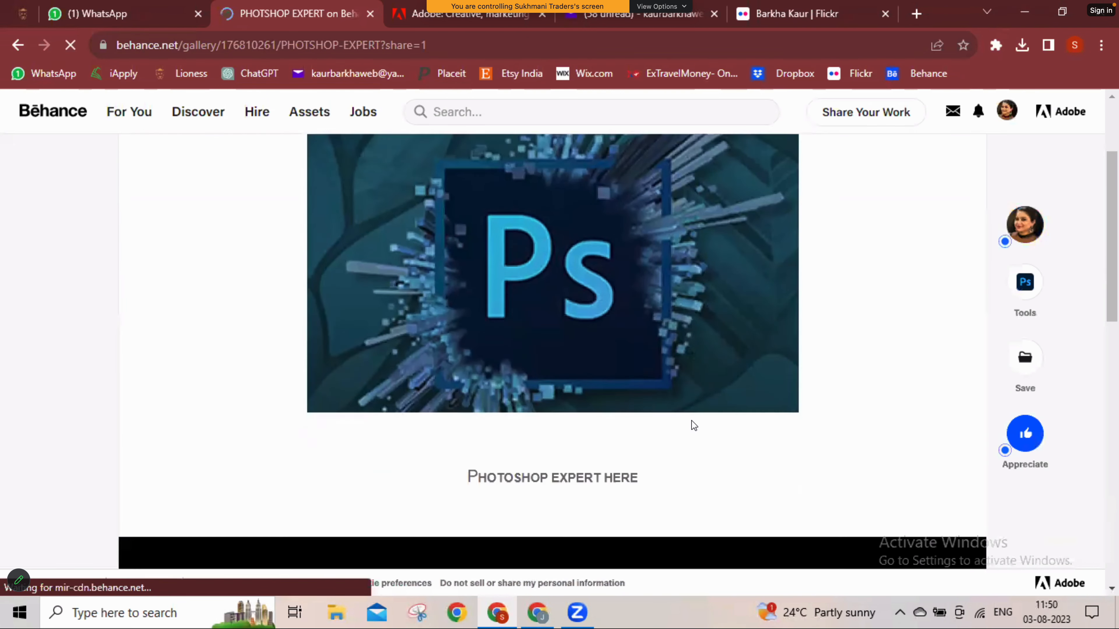
scroll(691, 425, down, 3)
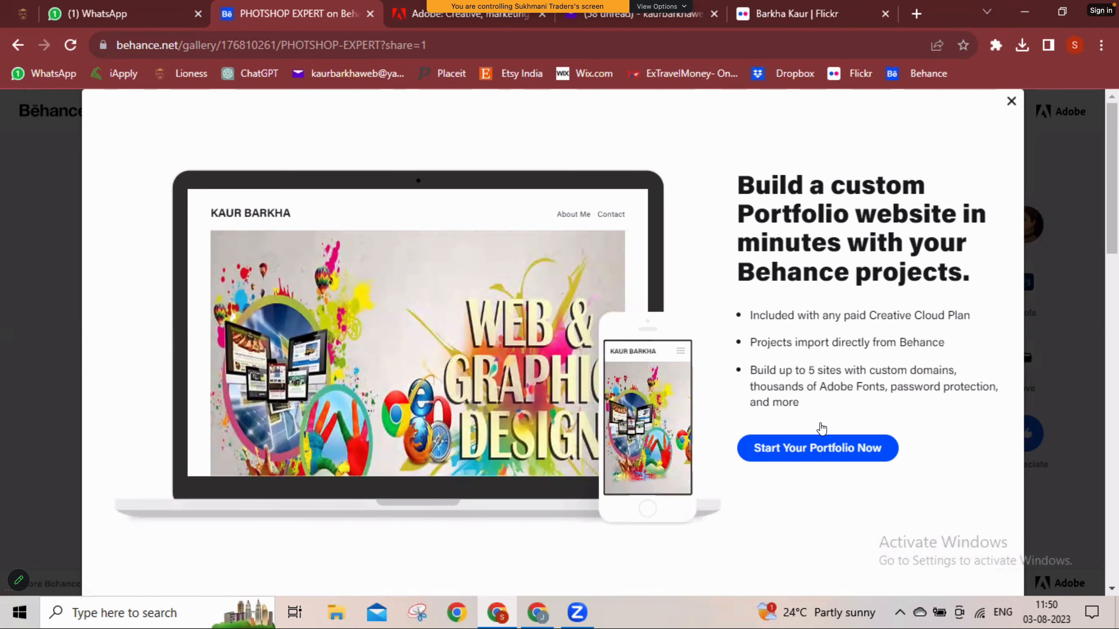
Start an Adobe Portfolio site from the Welcome Page theme that has its image beside the name on the image's right
click(816, 448)
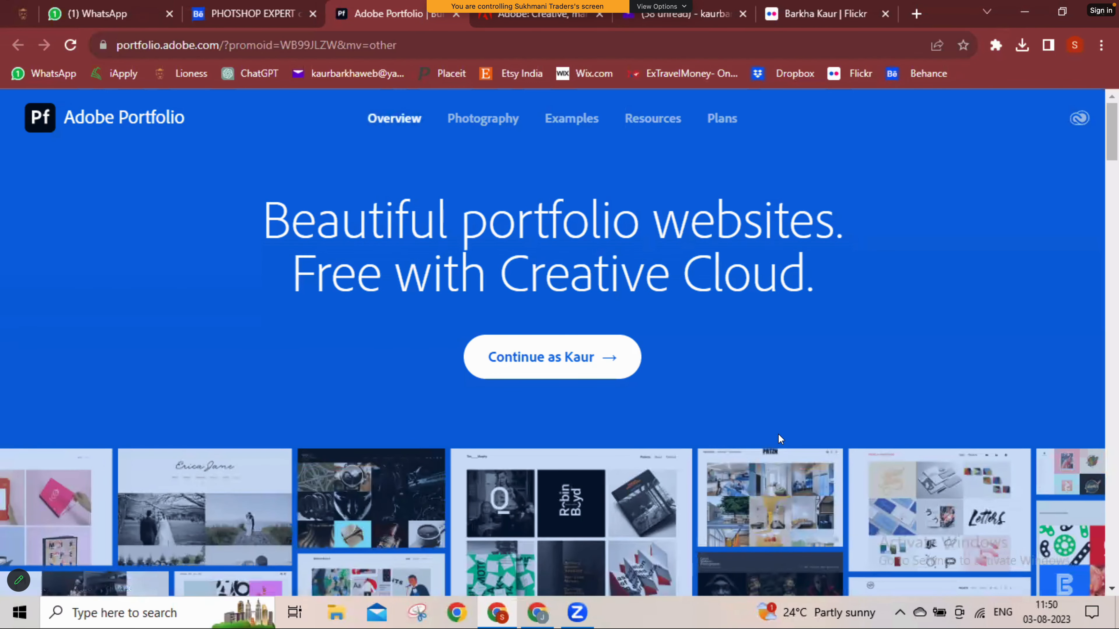
click(576, 367)
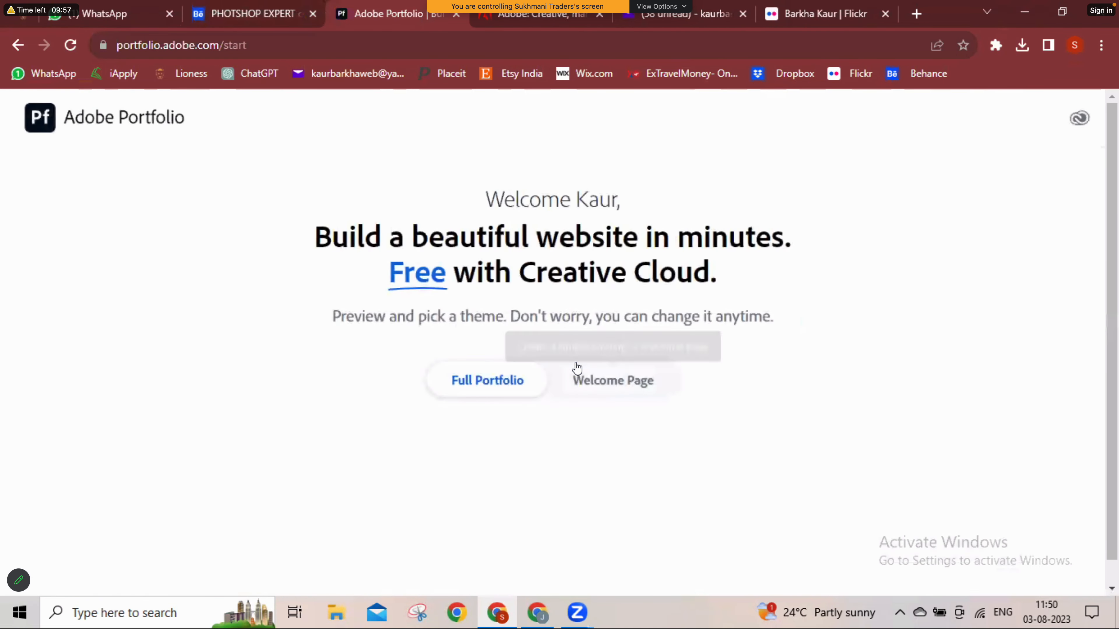
click(642, 383)
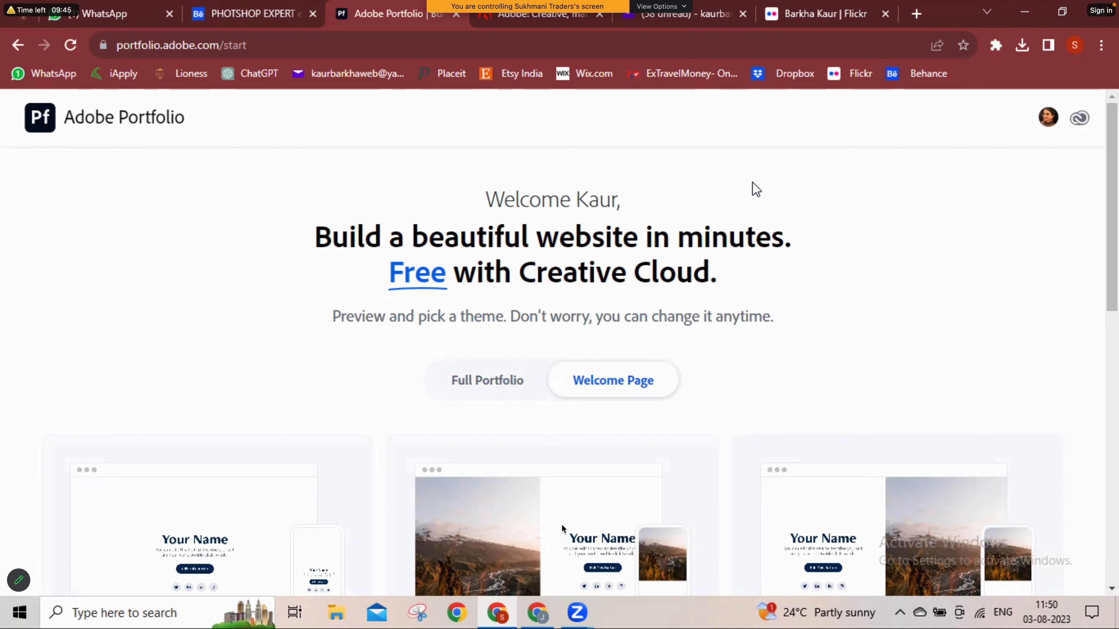
scroll(561, 529, down, 1)
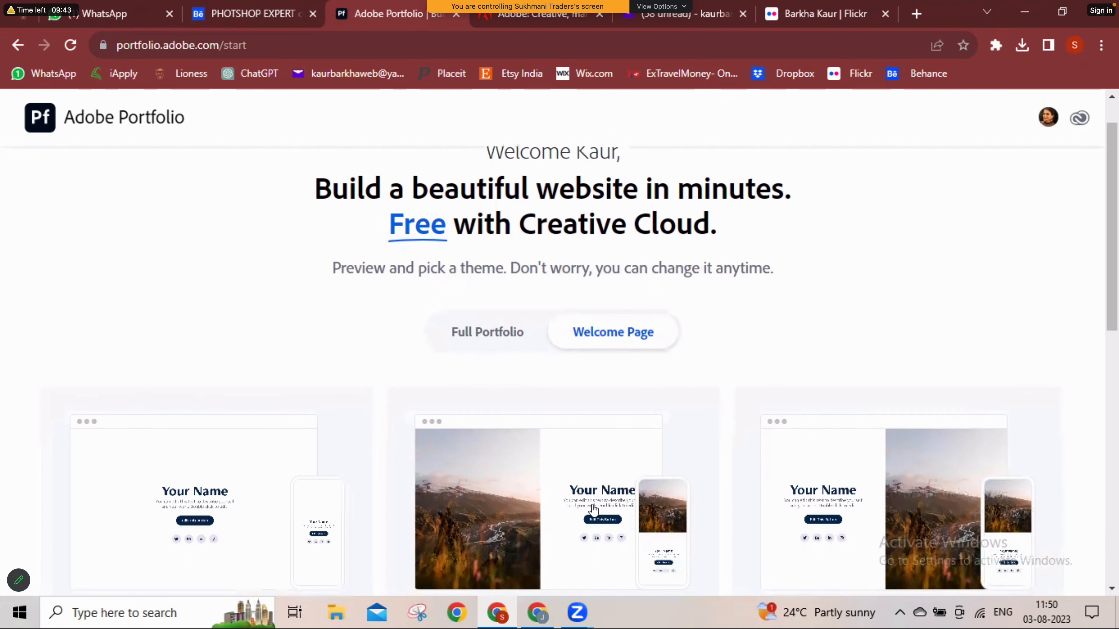
click(592, 509)
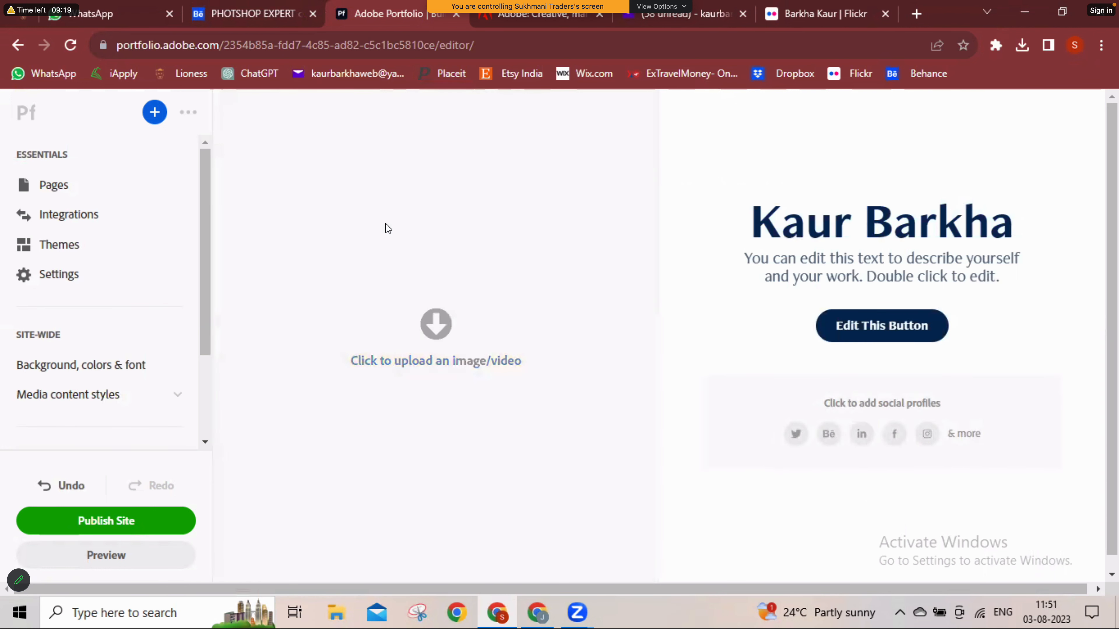
Return to the Adobe Portfolio overview page and look for the profile through the account details
click(16, 46)
right_click(19, 47)
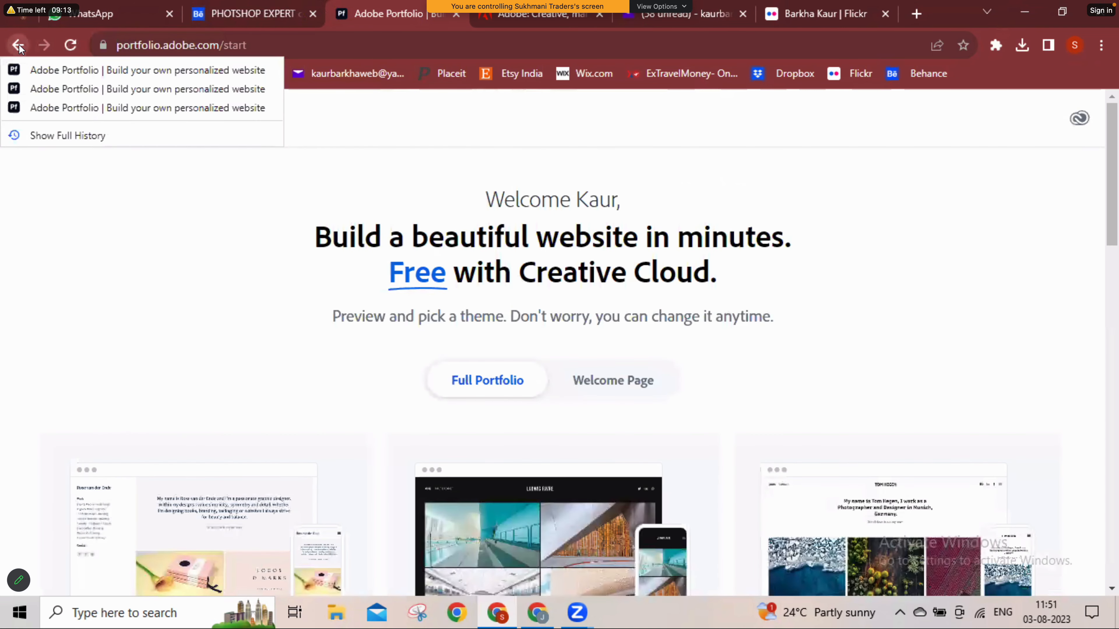
click(18, 47)
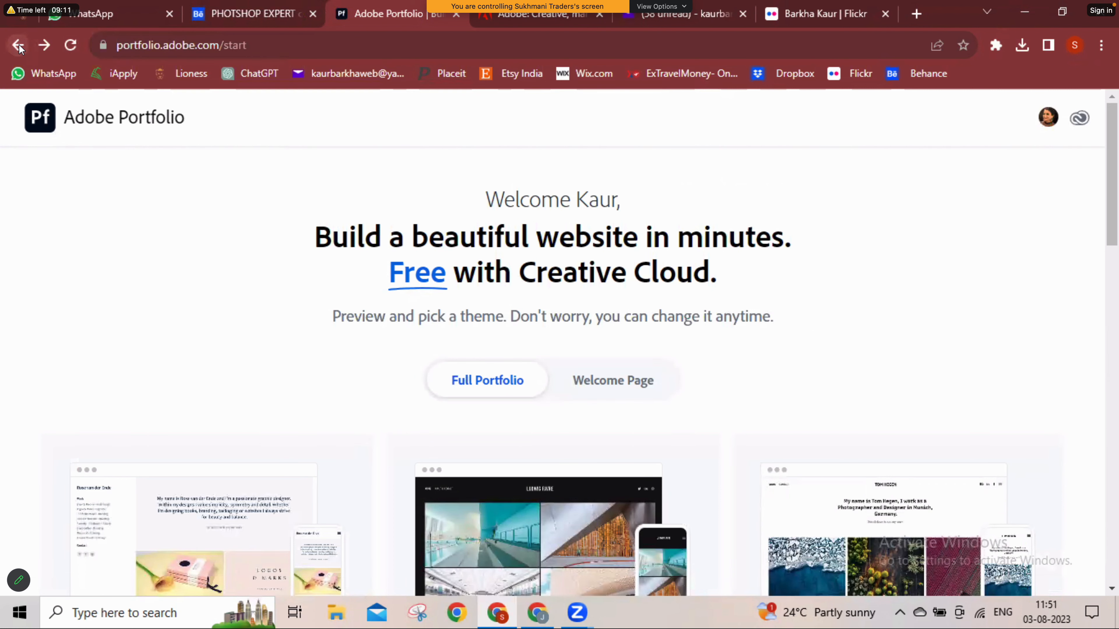
click(18, 46)
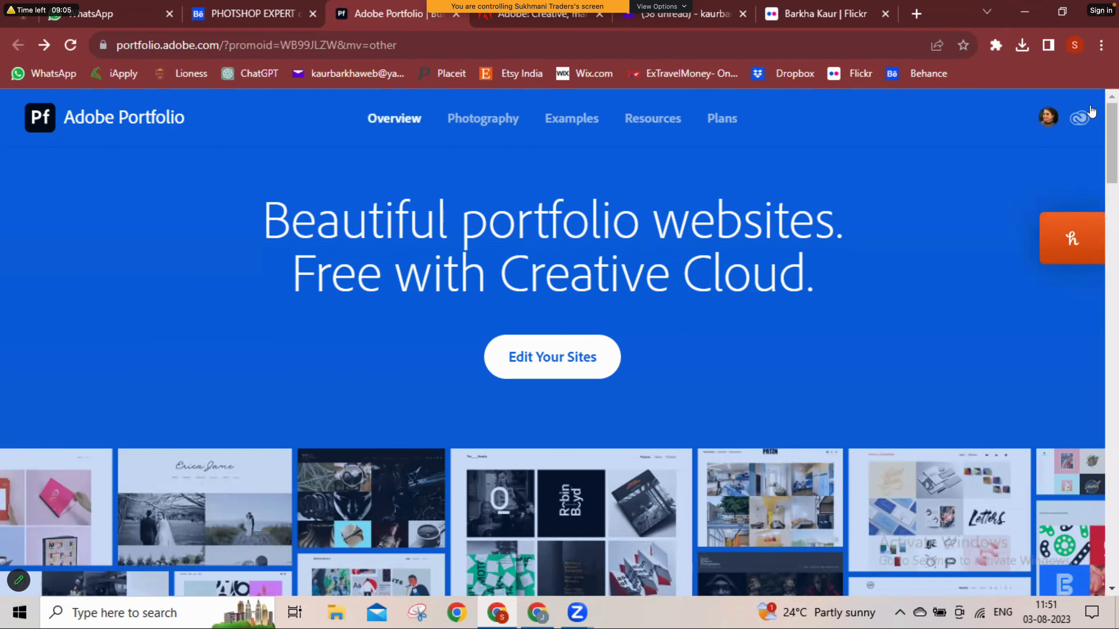
click(1047, 119)
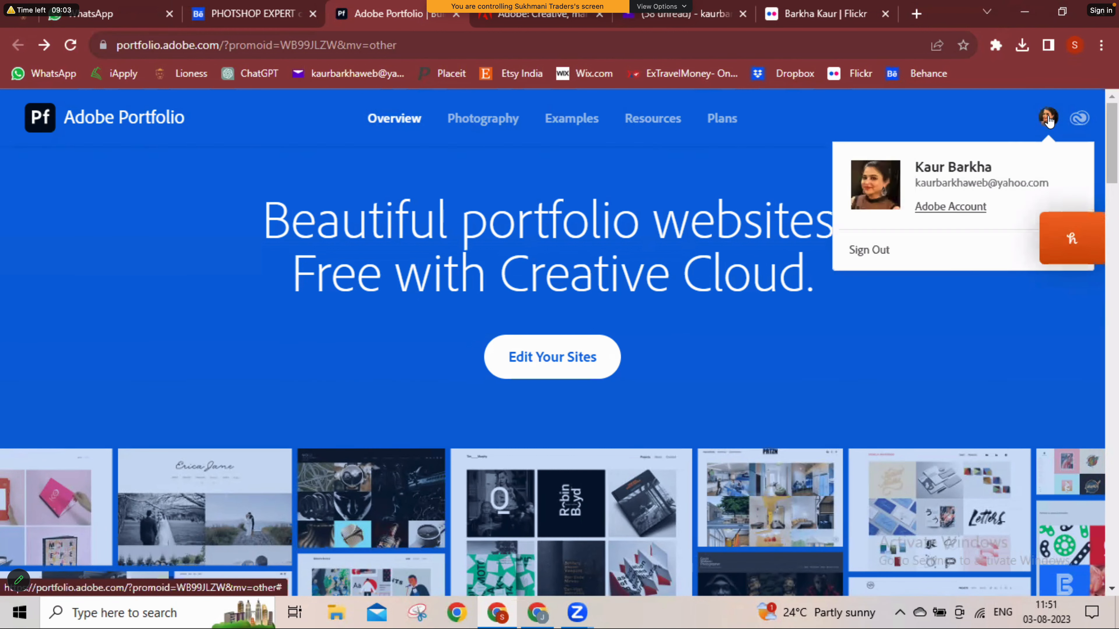
click(950, 178)
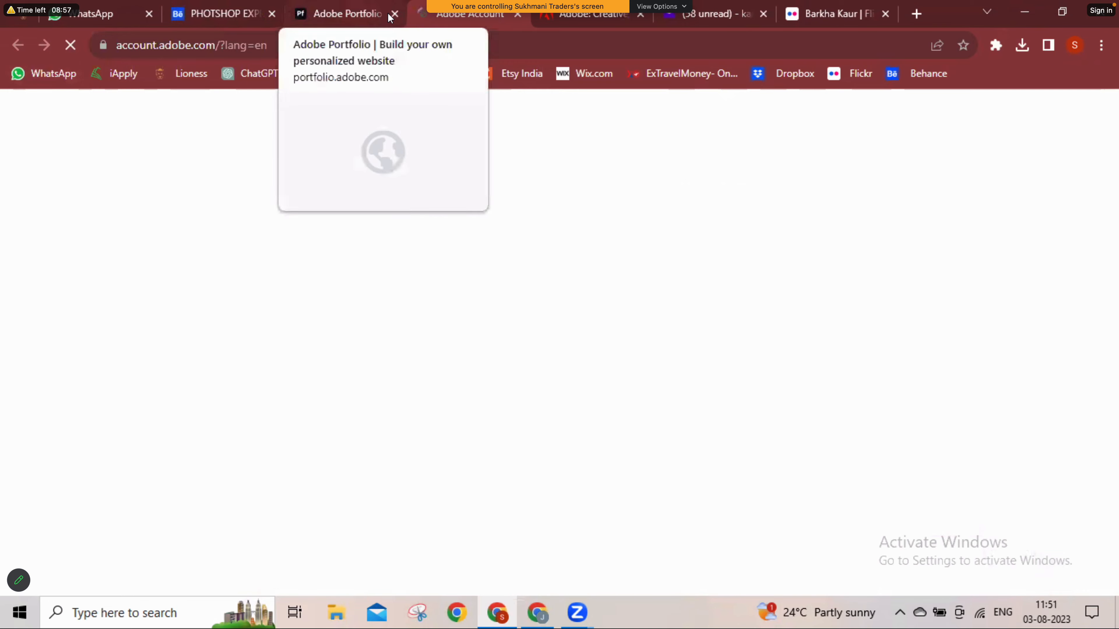
click(346, 16)
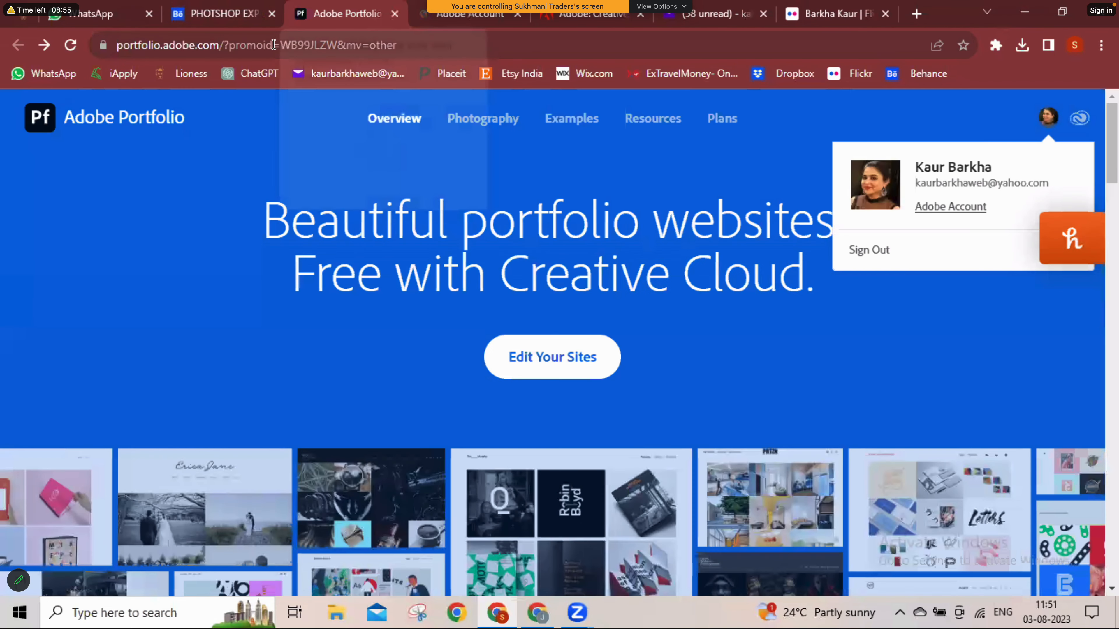
Search Google for "behance" and open the Behance website
click(264, 46)
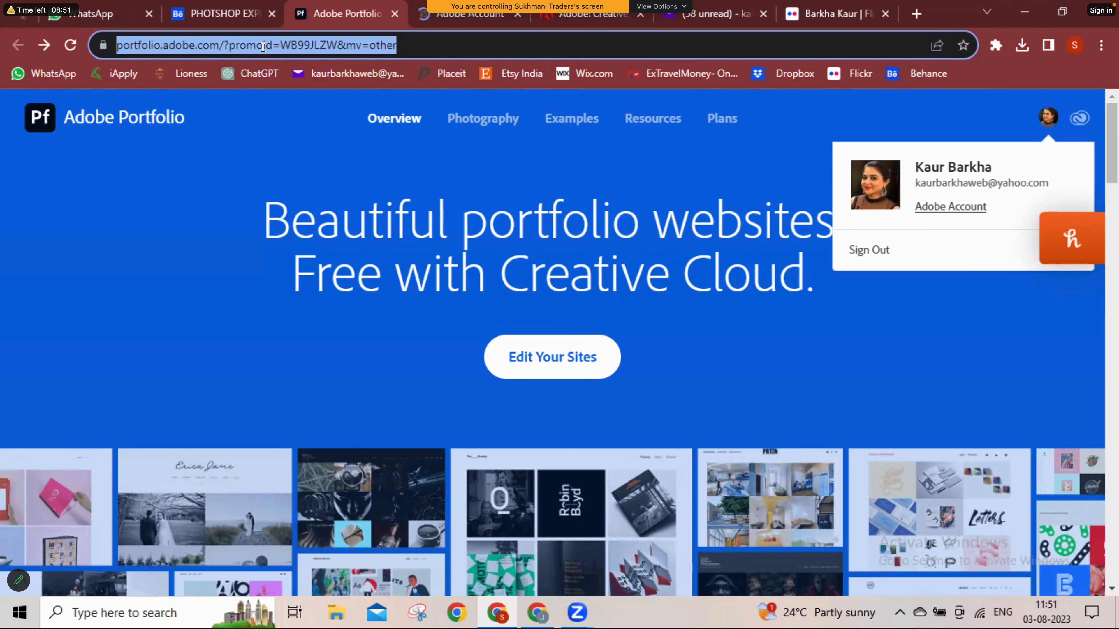
text(behance)
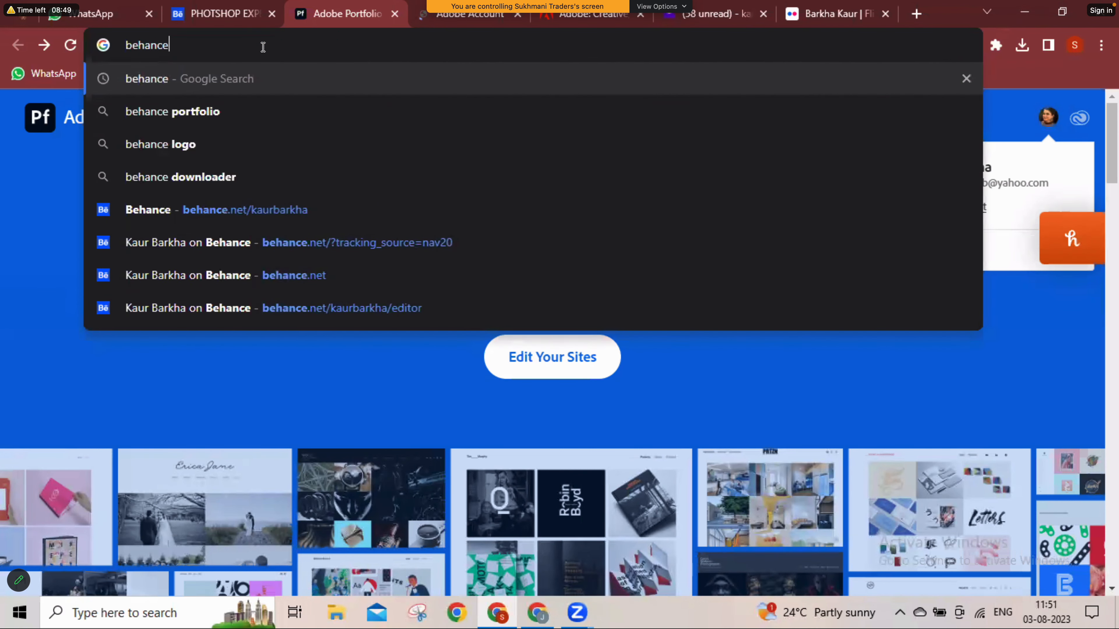
click(255, 82)
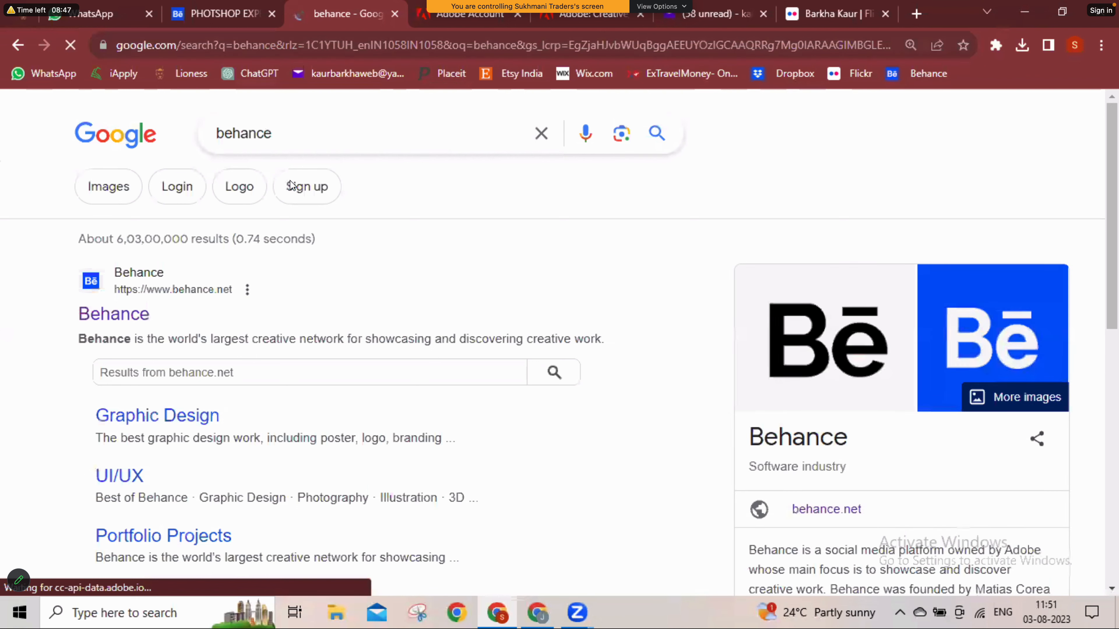
click(104, 318)
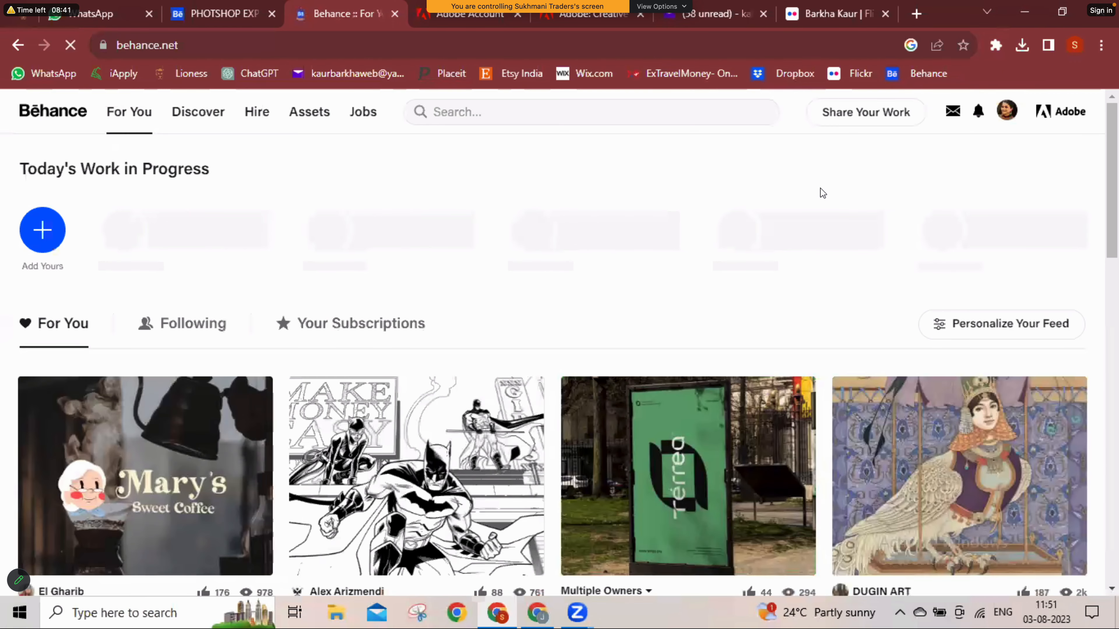
Open the Behance profile and view the published PHOTSHOP EXPERT project among its work
click(1006, 116)
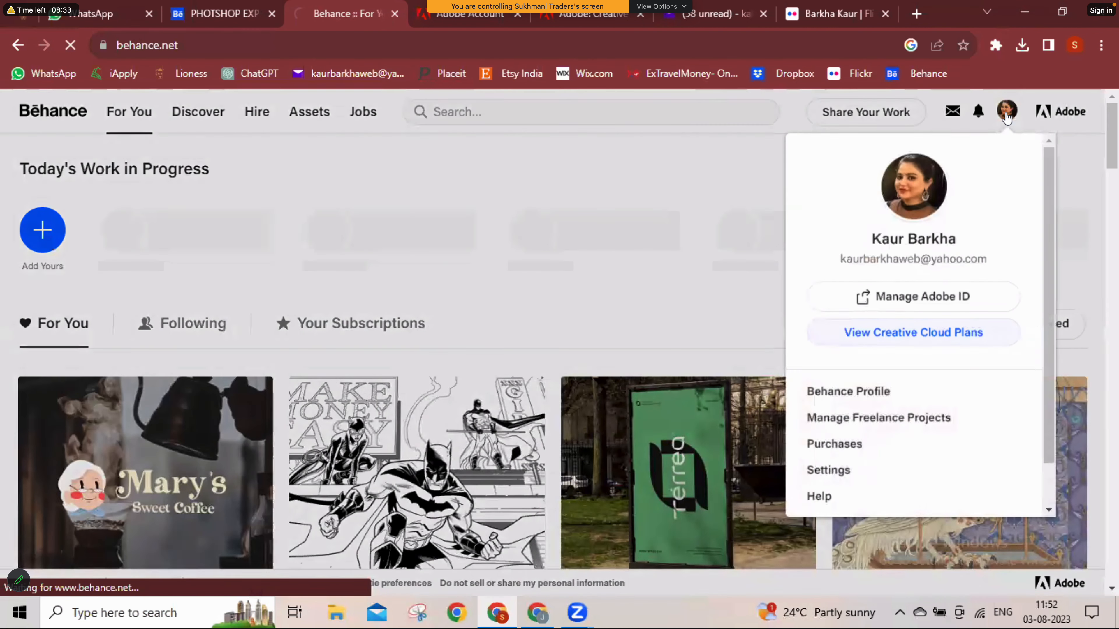
click(855, 392)
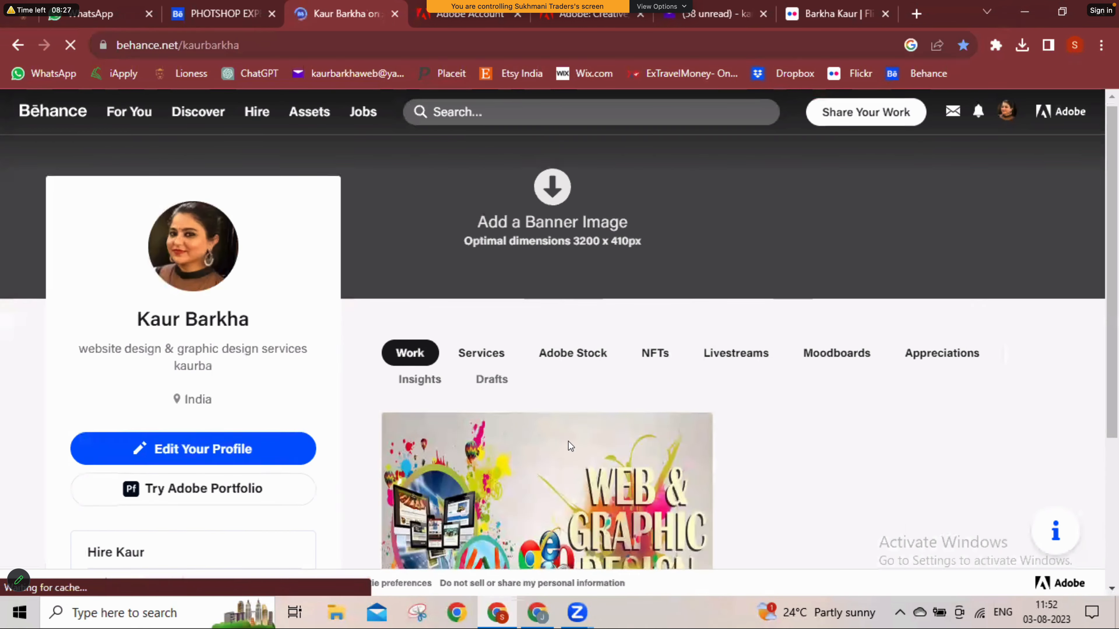
scroll(568, 442, down, 1)
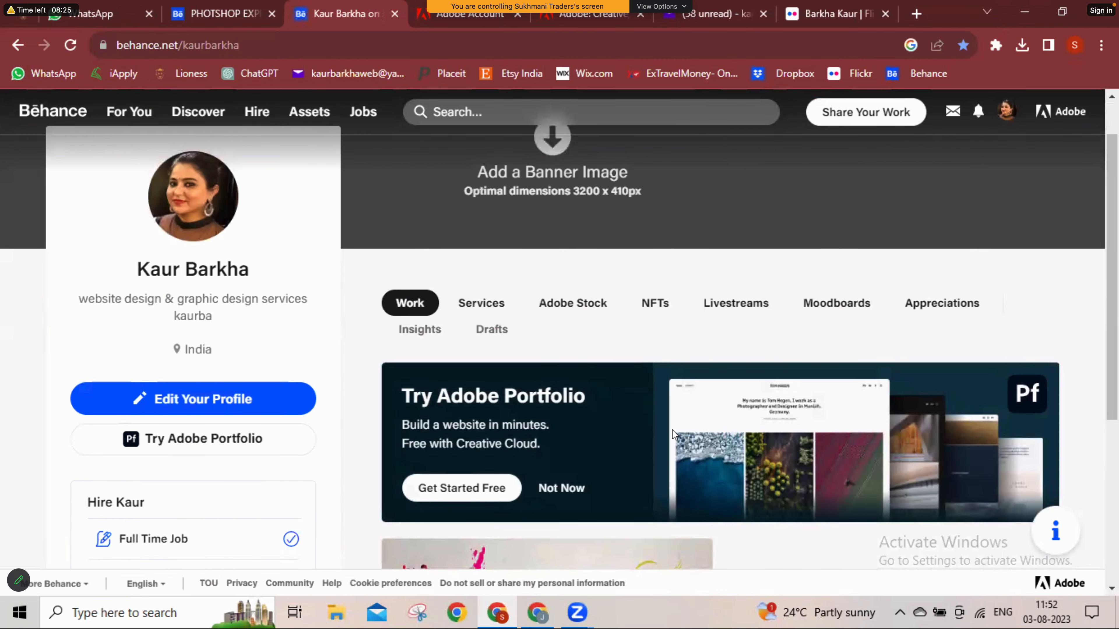
scroll(672, 430, down, 4)
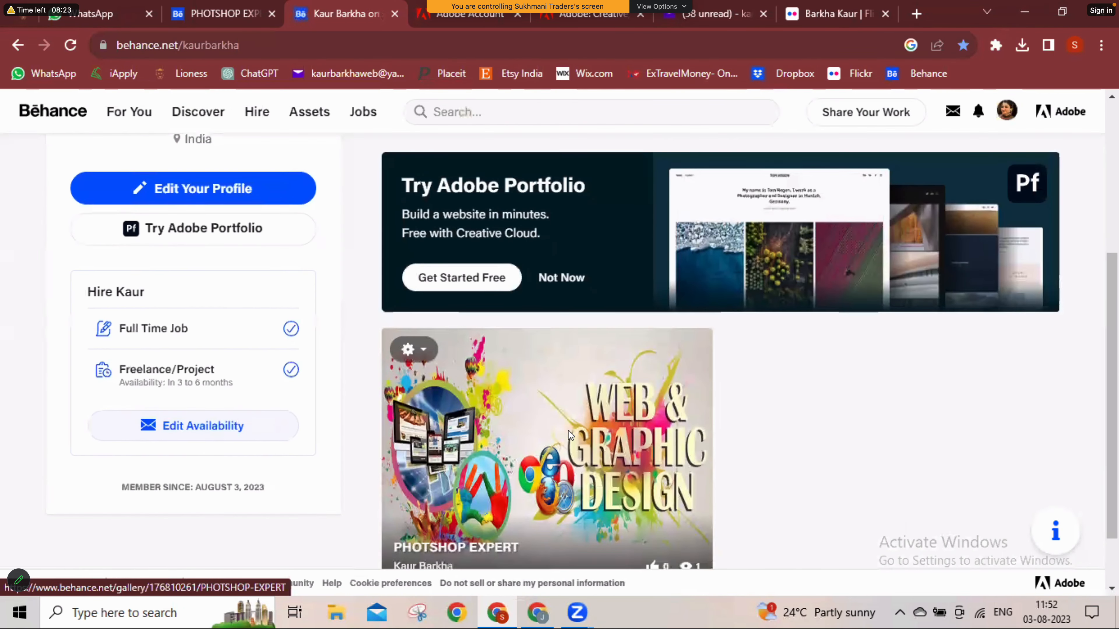
scroll(623, 434, down, 2)
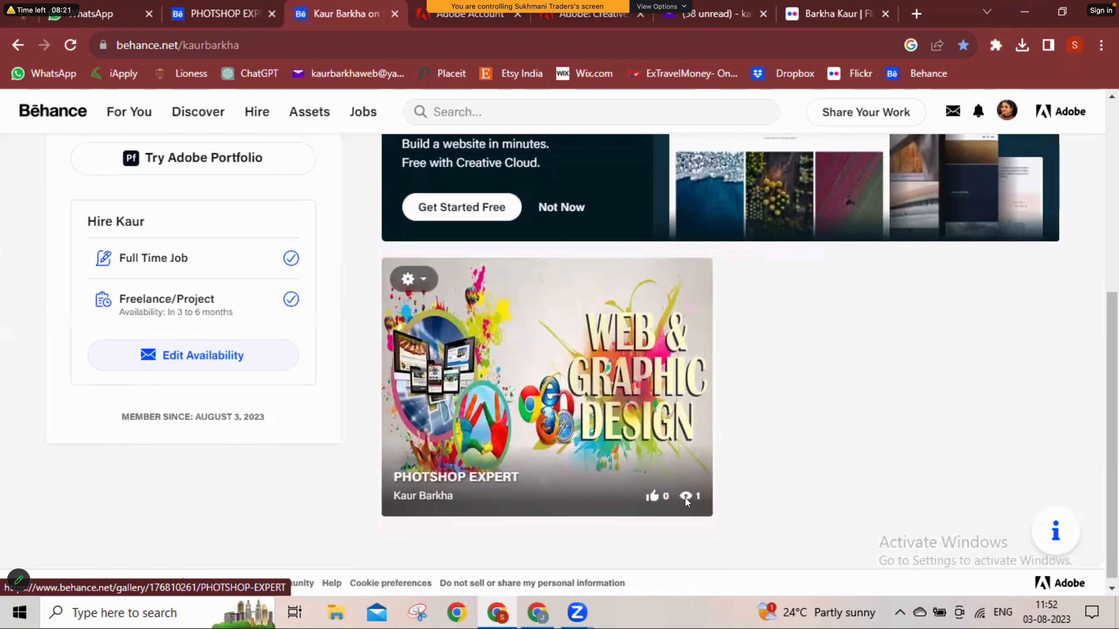